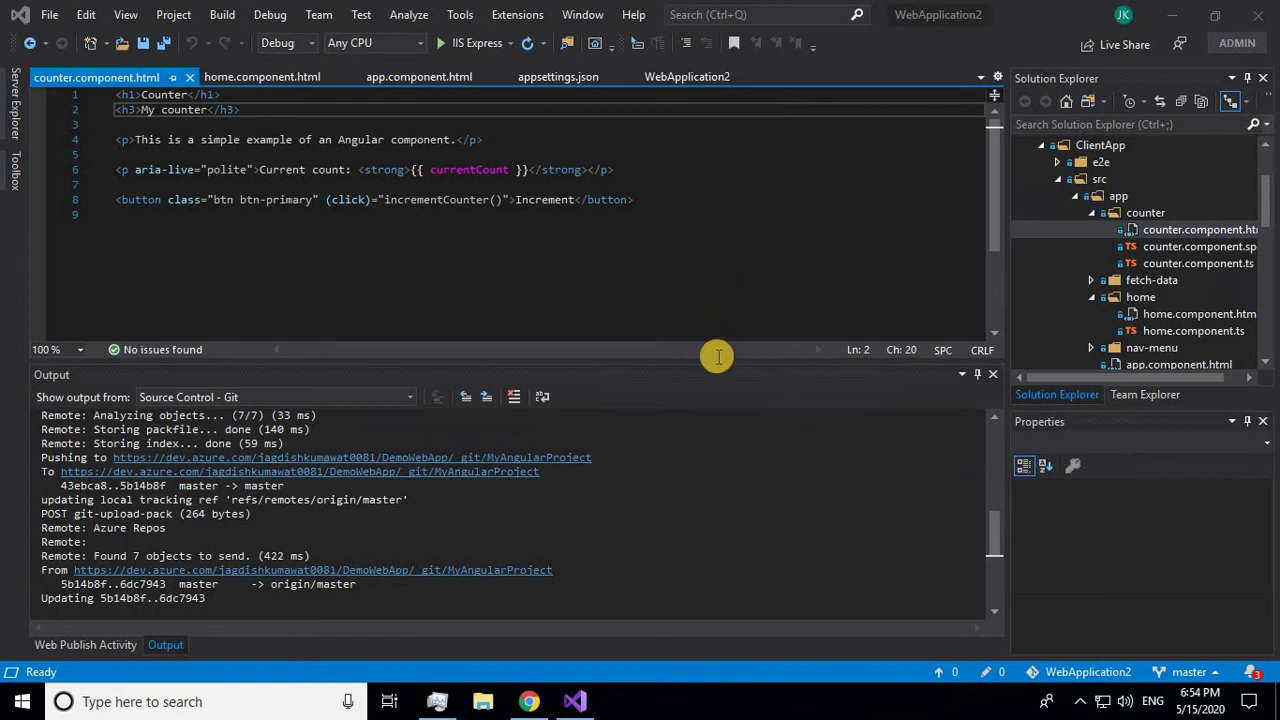
Step: Shrink the output pane to enlarge the code editor, and collapse the ClientApp folder in the solution tree
drag(718, 360, 714, 429)
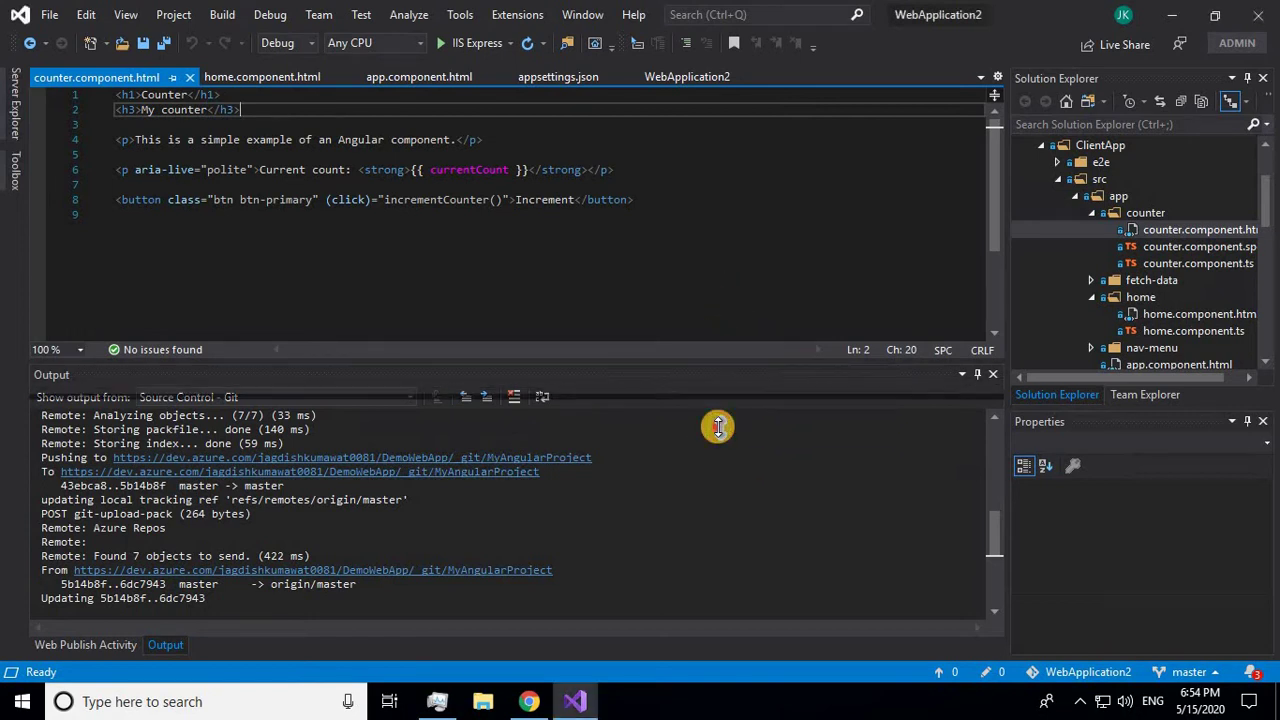
click(690, 261)
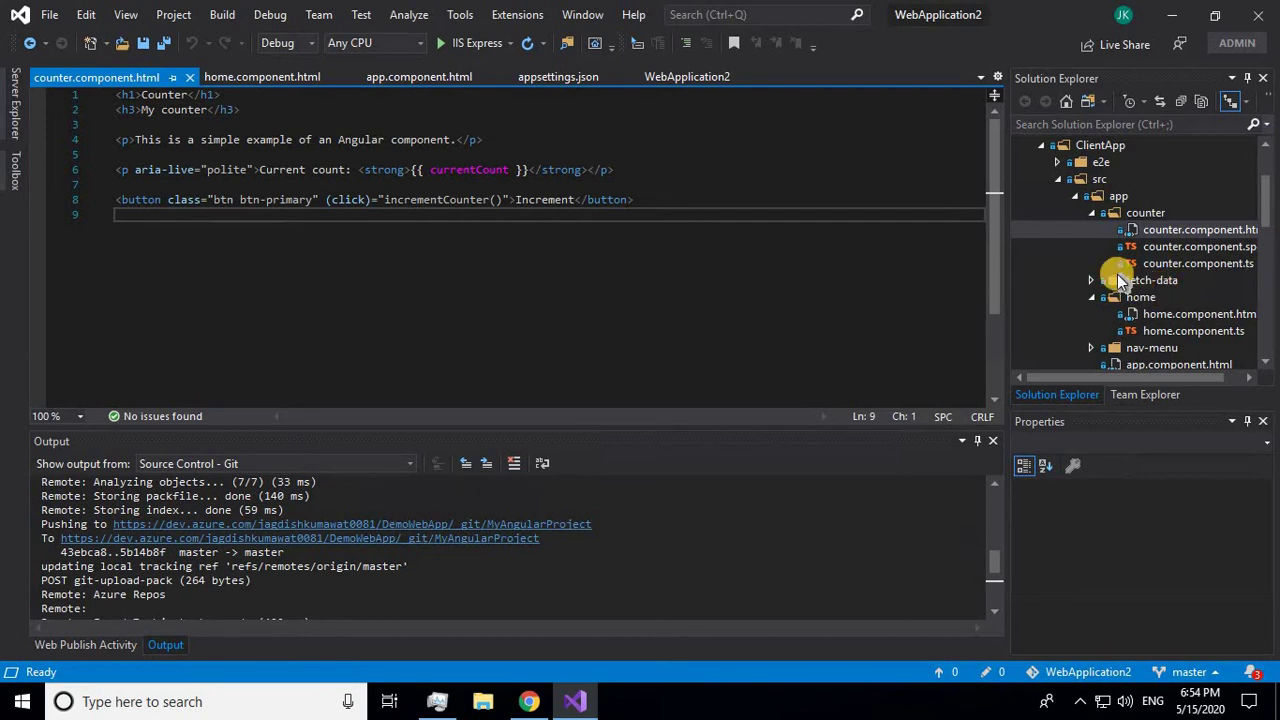
scroll(1117, 274, up, 2)
click(1042, 248)
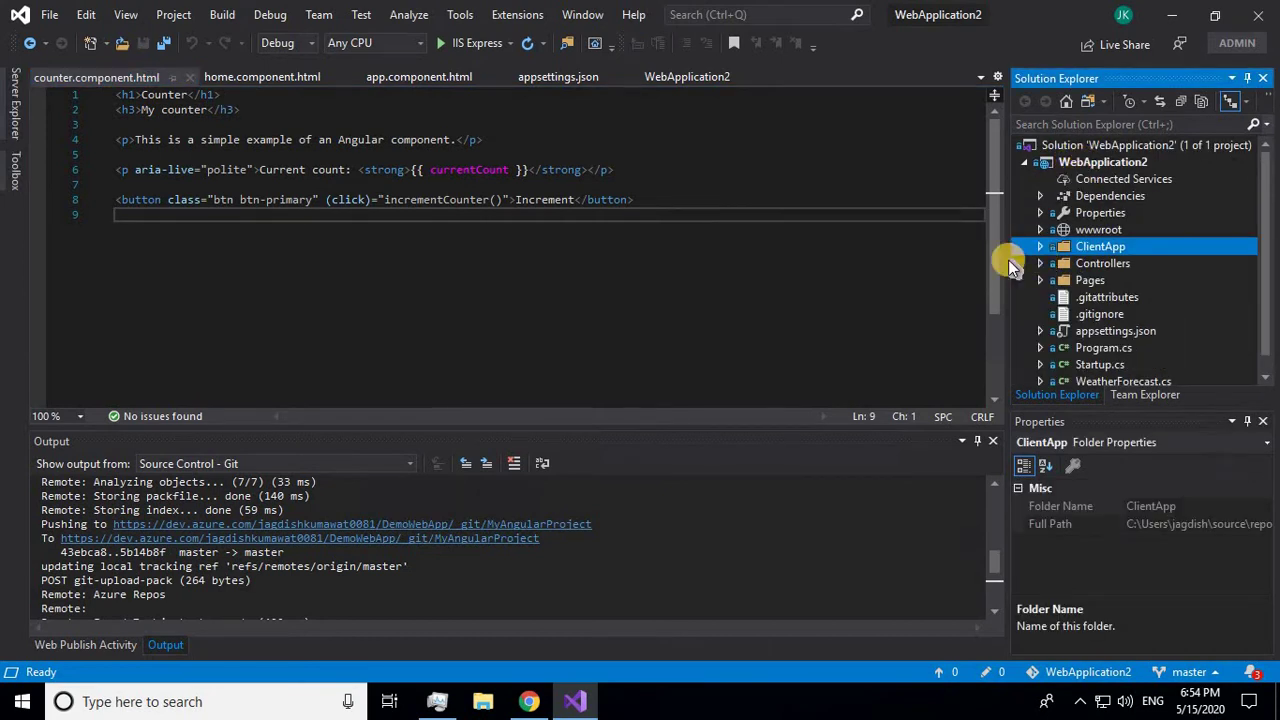
Step: Look over the root files of the MyAngularProject repository in Chrome and return to Visual Studio
click(529, 700)
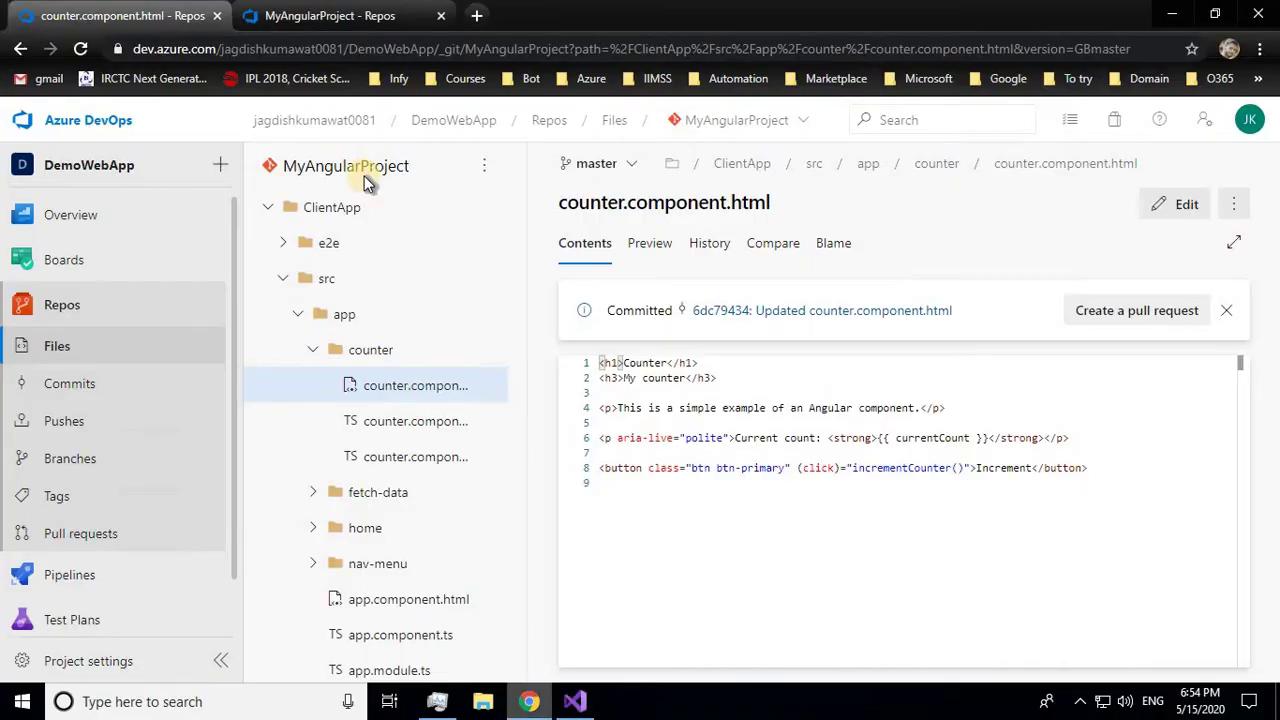
click(328, 15)
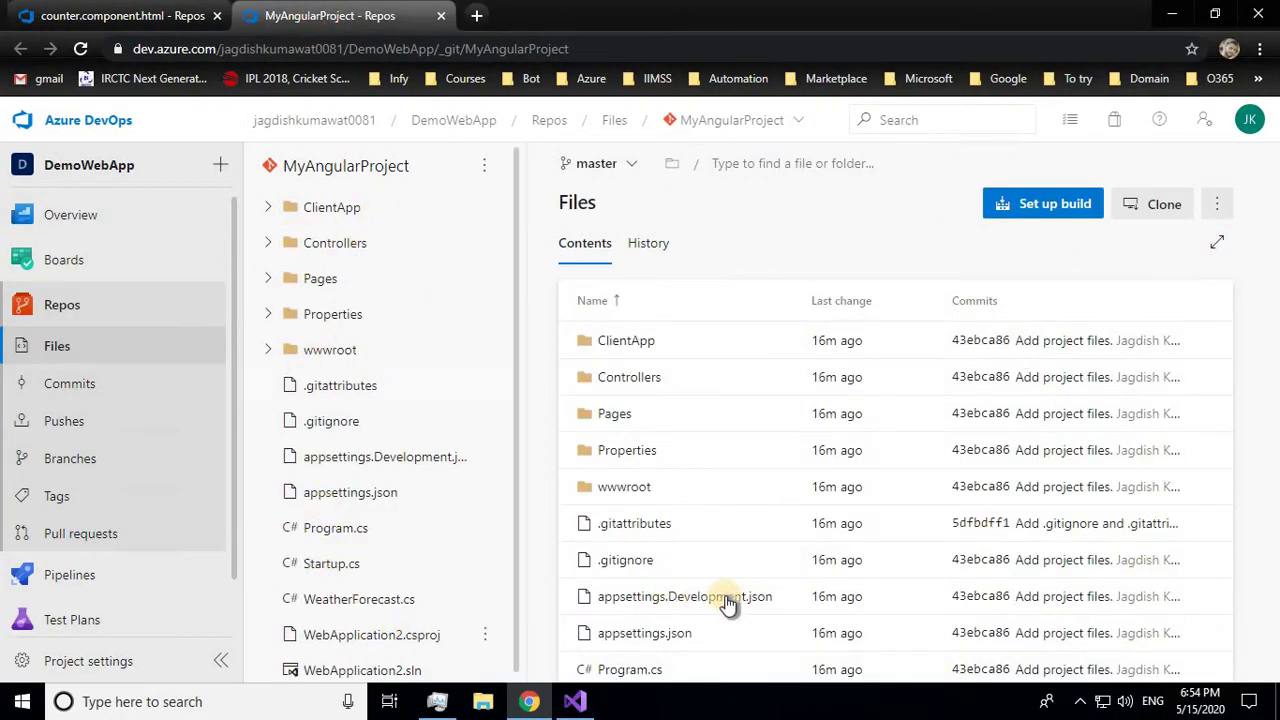
click(575, 701)
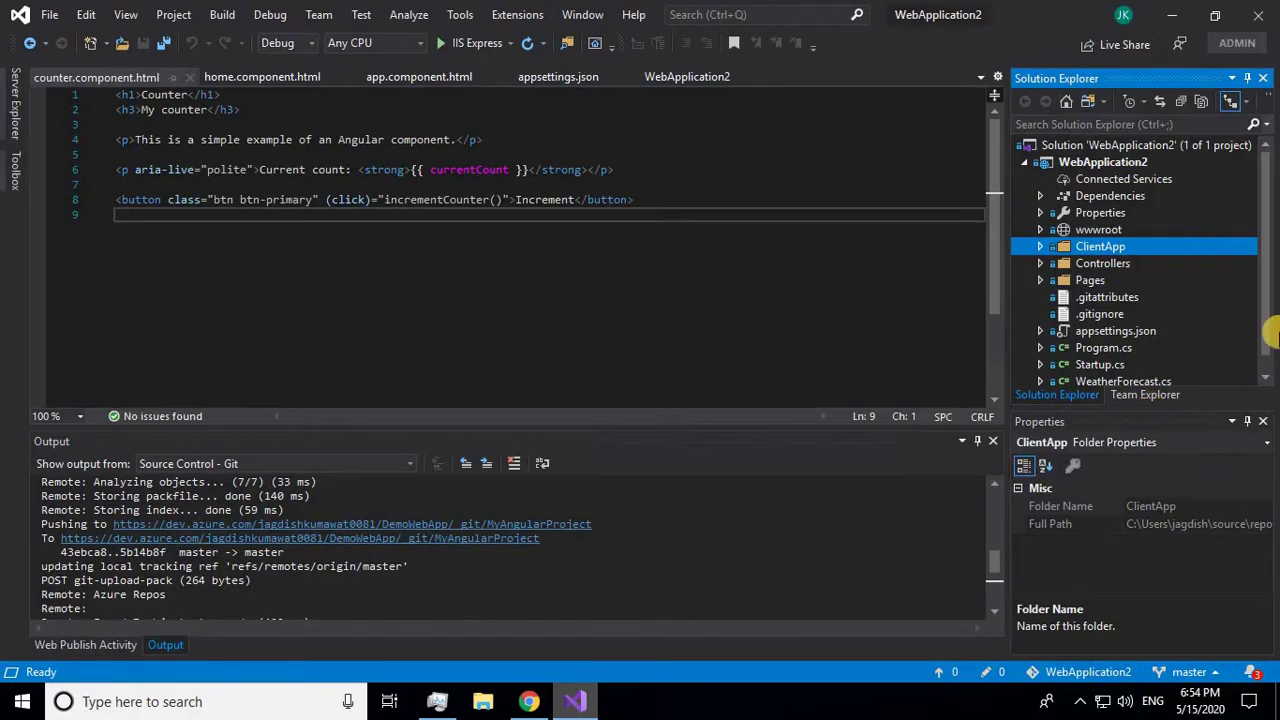
Step: Open the Azure continuous delivery configuration for the WebApplication2 solution
click(1095, 148)
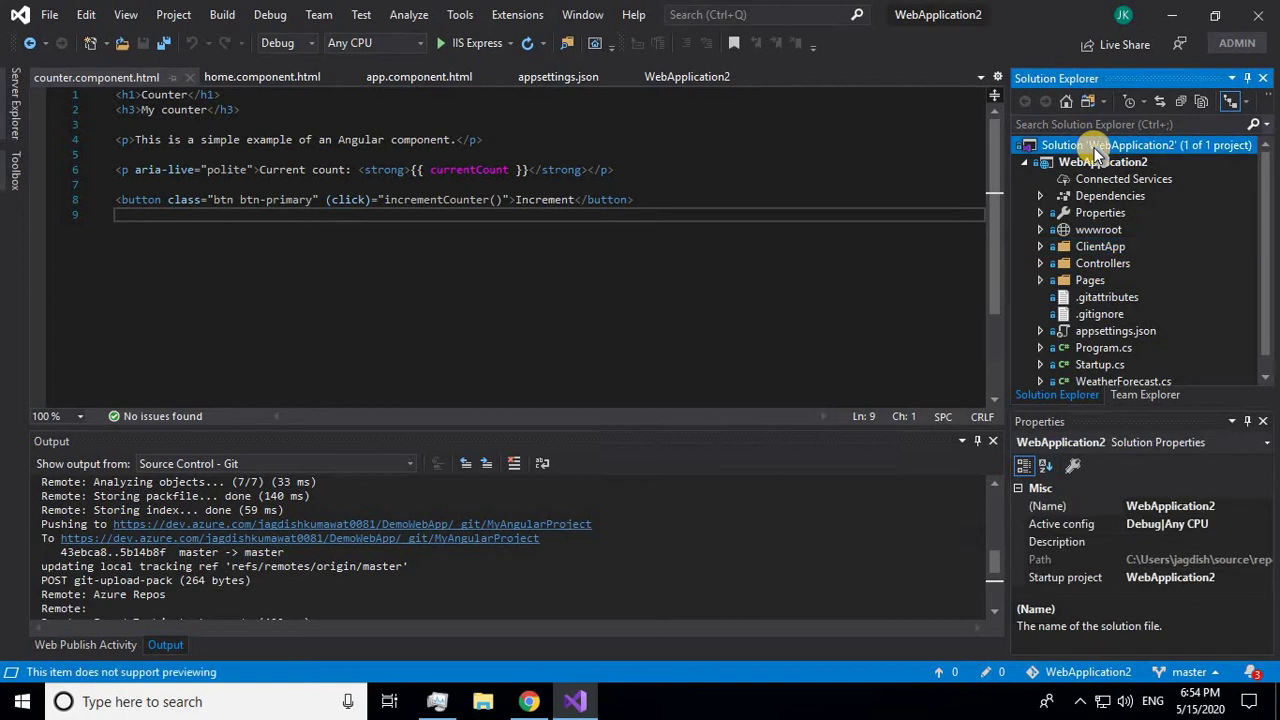
right_click(1095, 148)
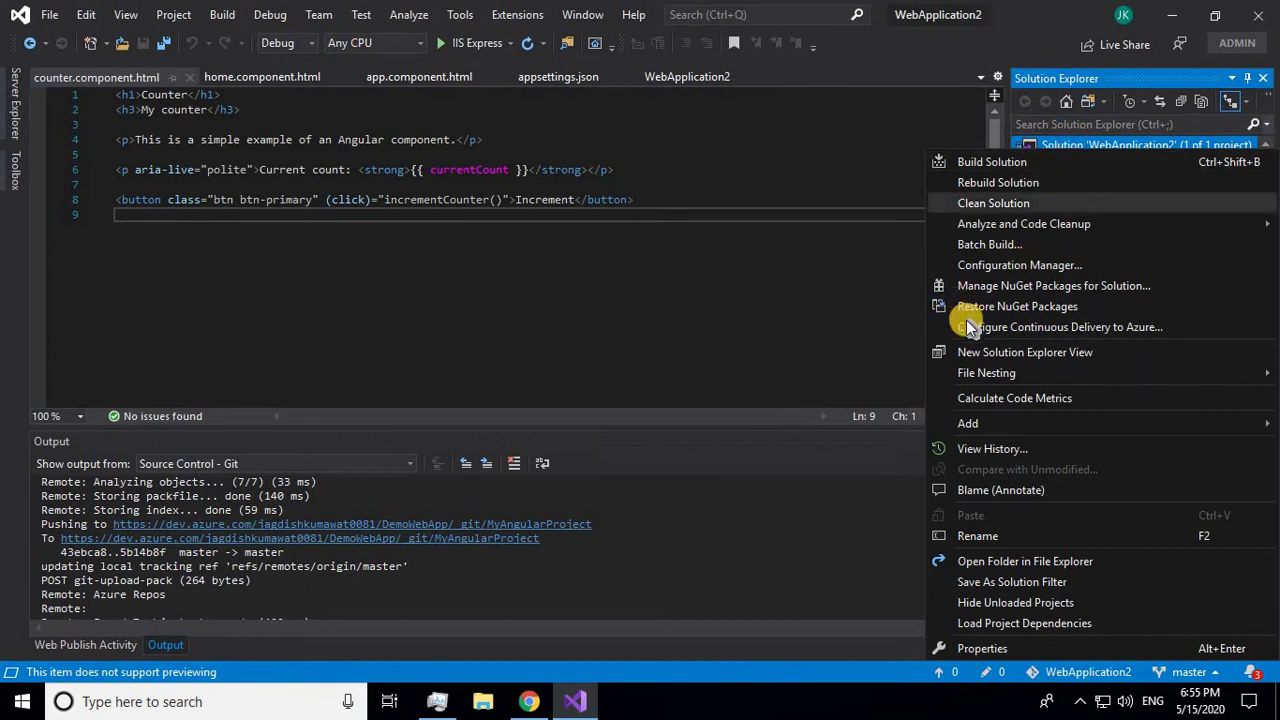
click(1063, 331)
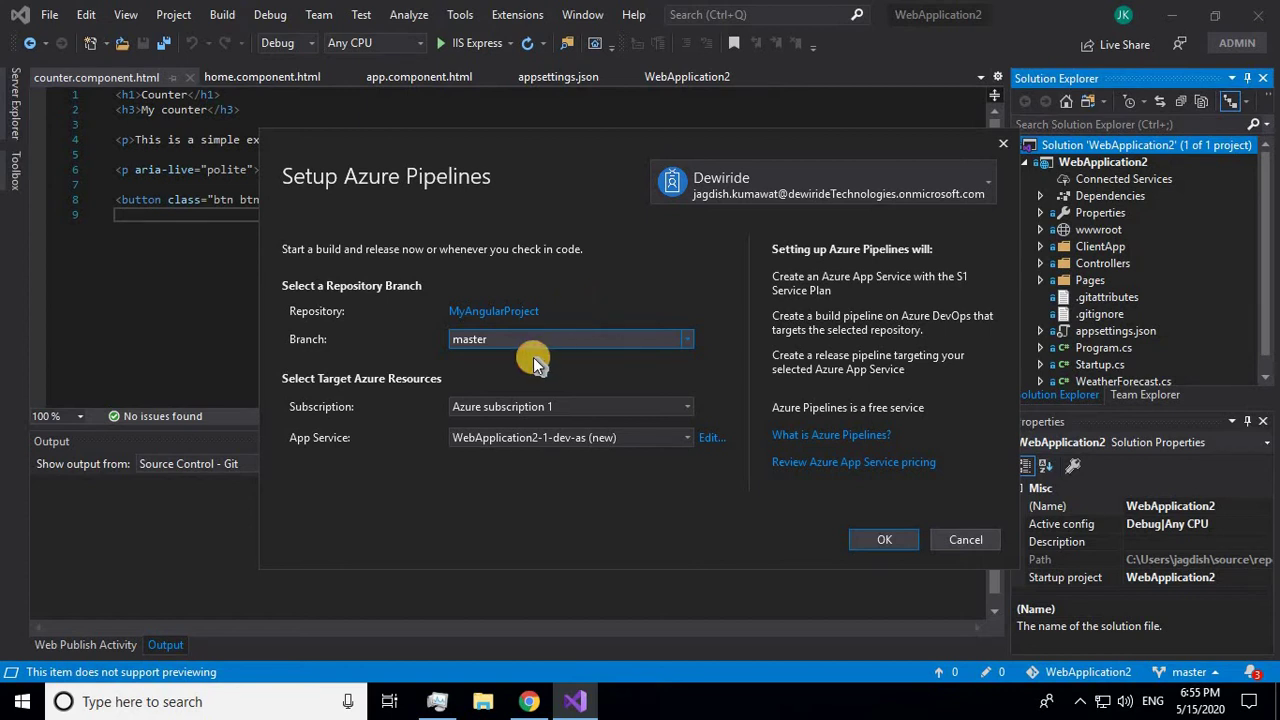
Step: Check the linked MyAngularProject repository in the browser and the App Service choices in the pipeline setup
click(445, 313)
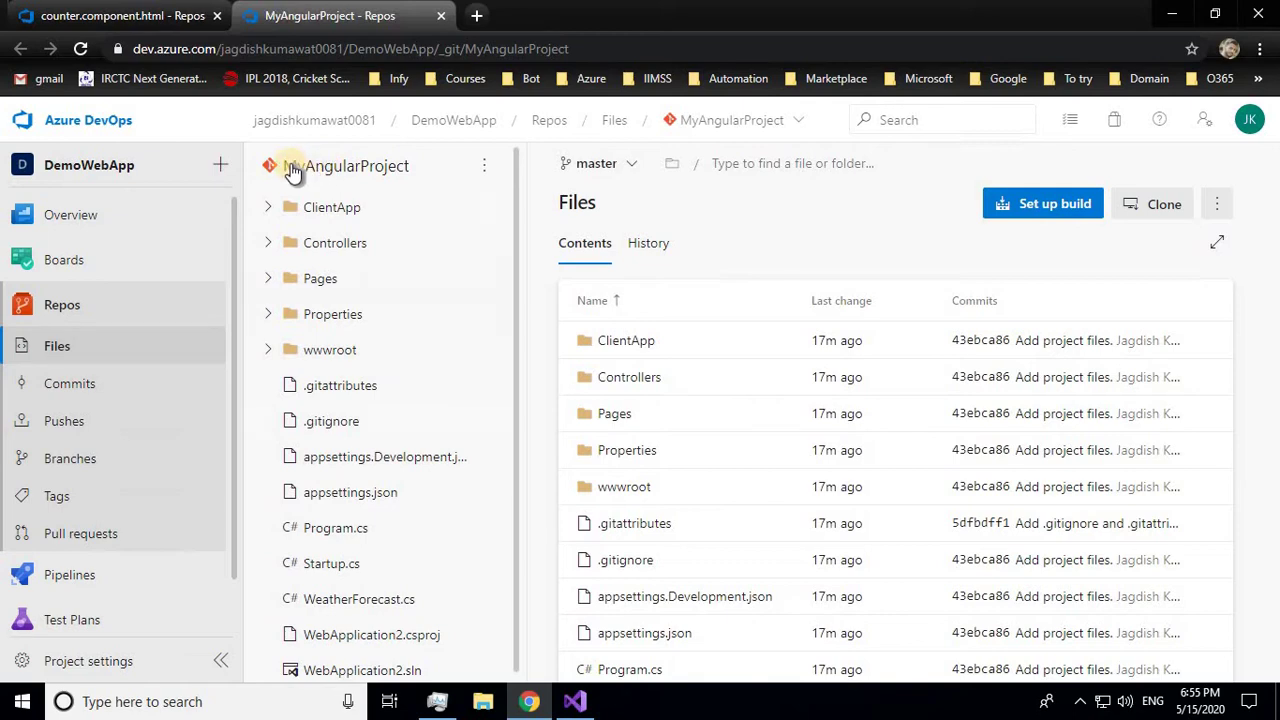
click(576, 702)
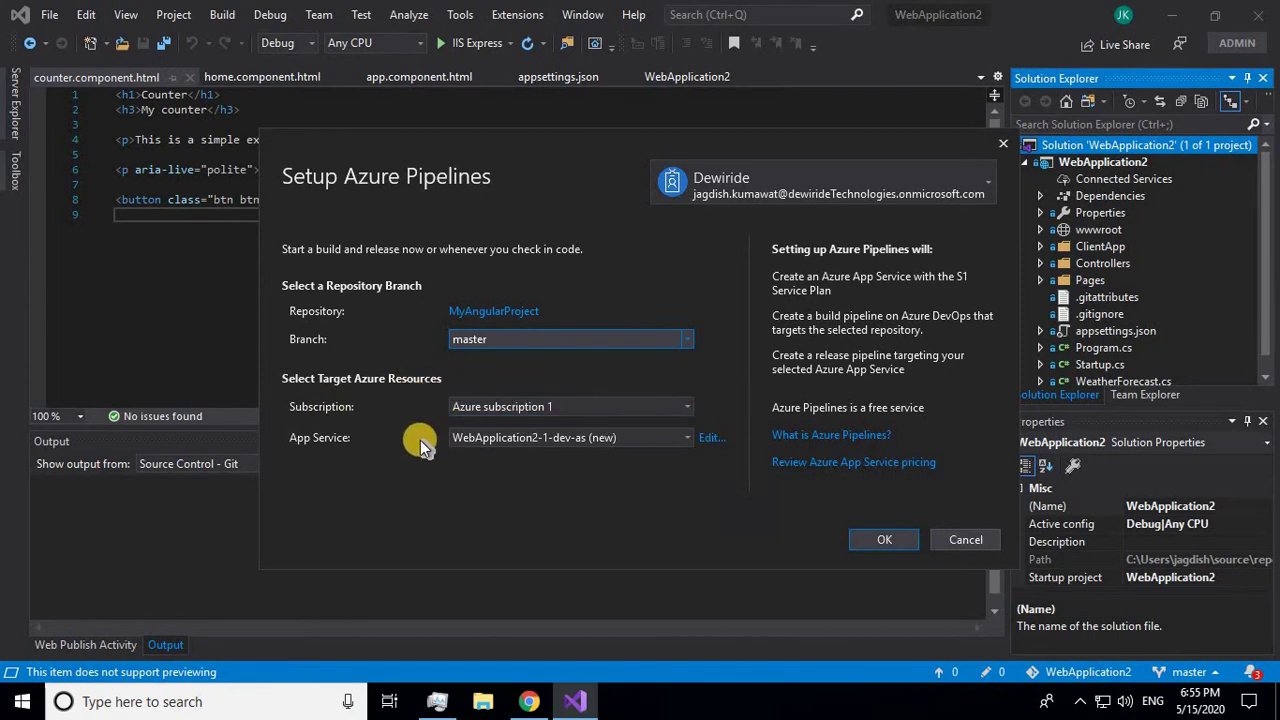
click(588, 436)
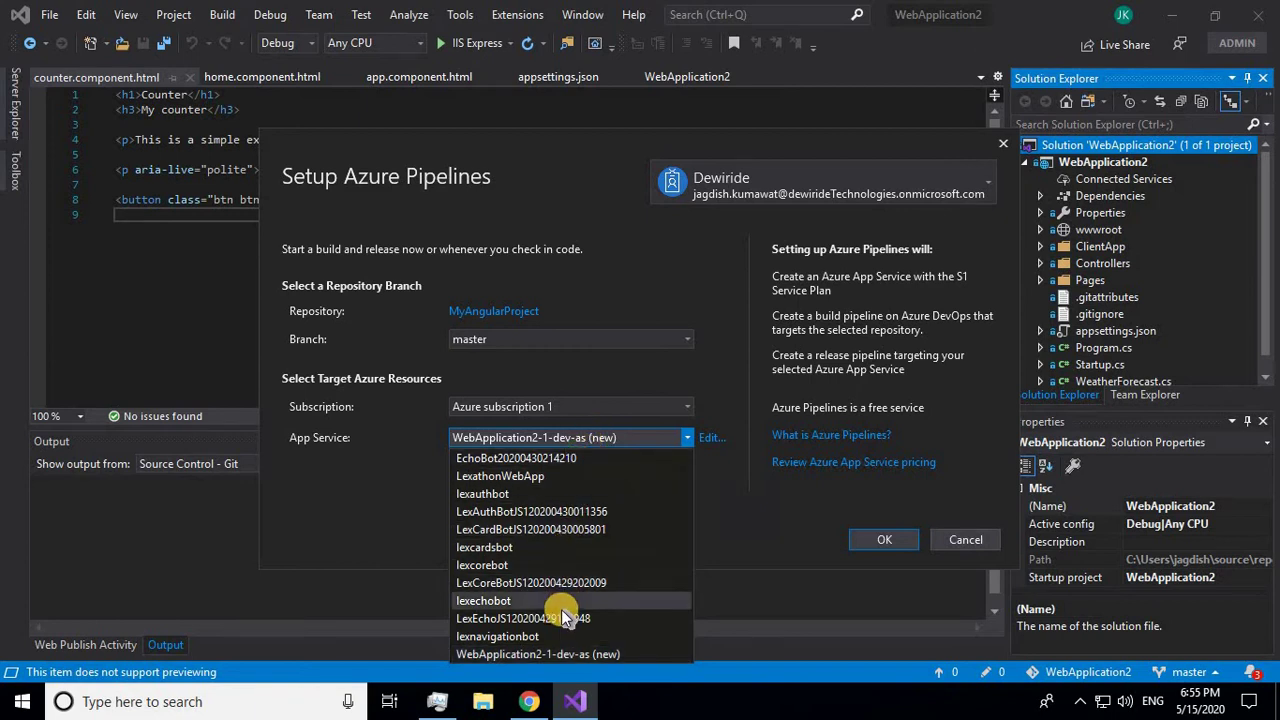
click(523, 438)
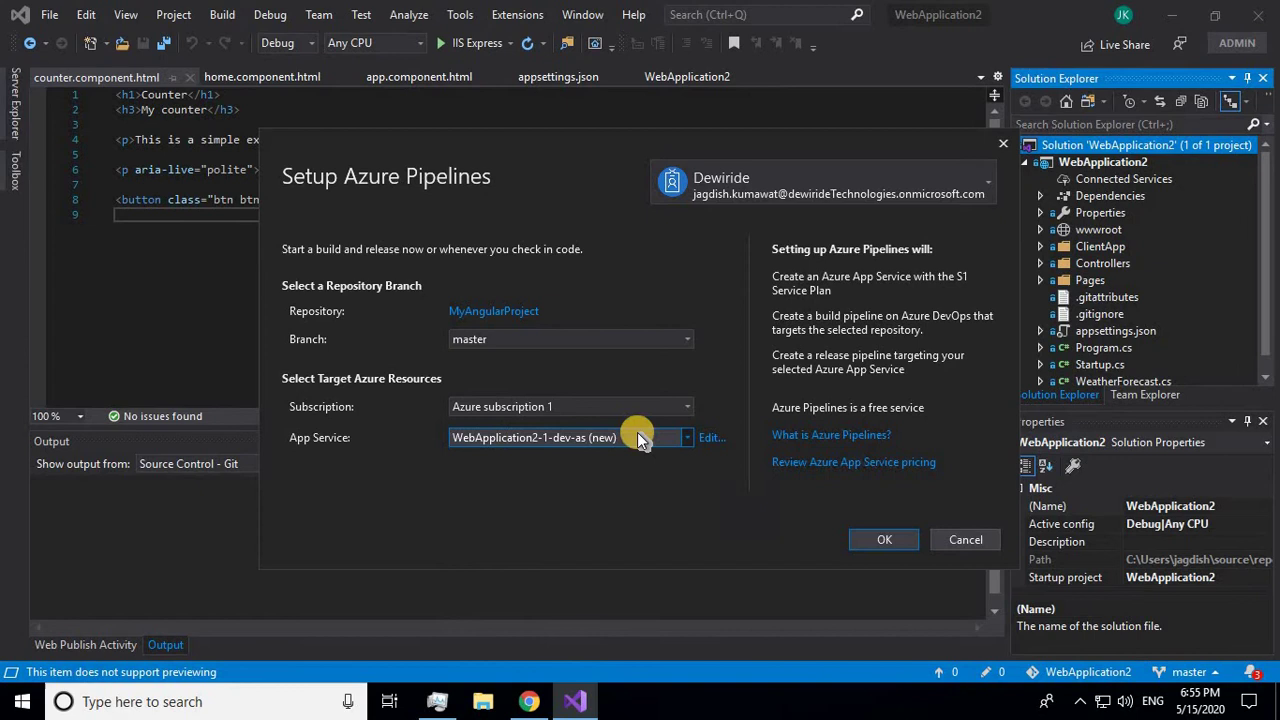
Step: Open the new App Service's settings and review its app name, location, resource group and App Service plan options
click(713, 439)
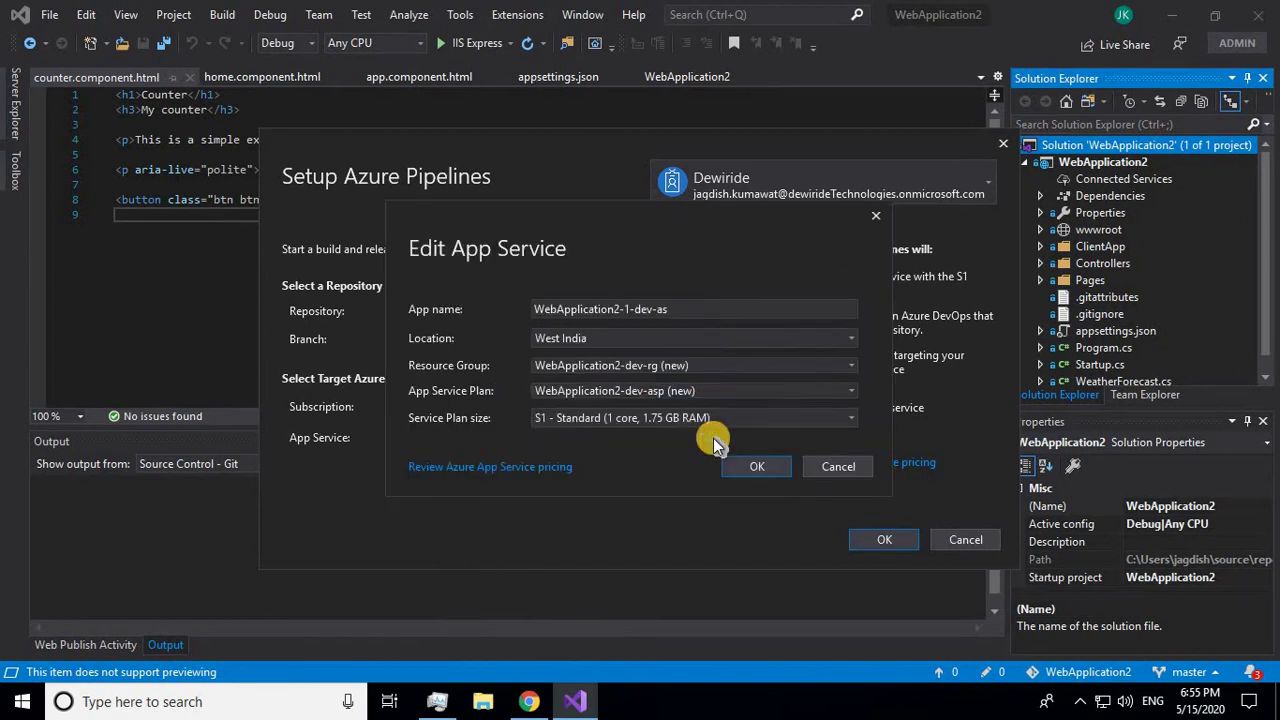
click(556, 309)
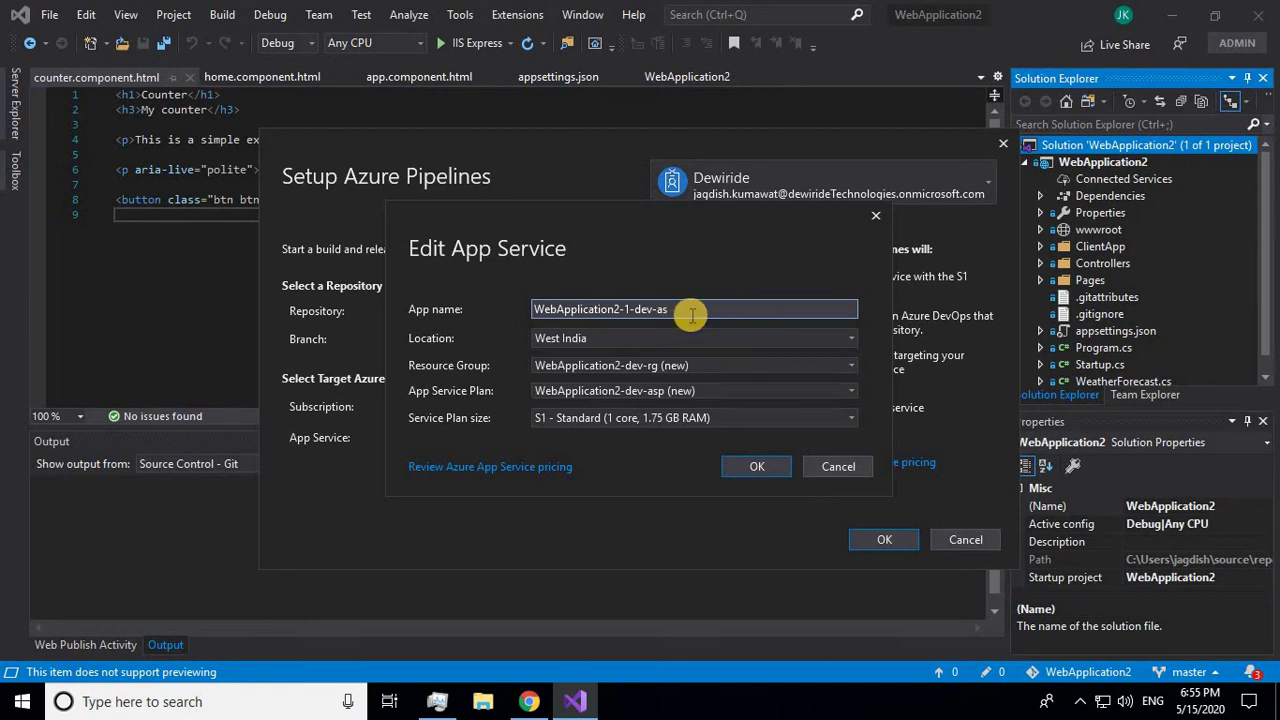
click(597, 340)
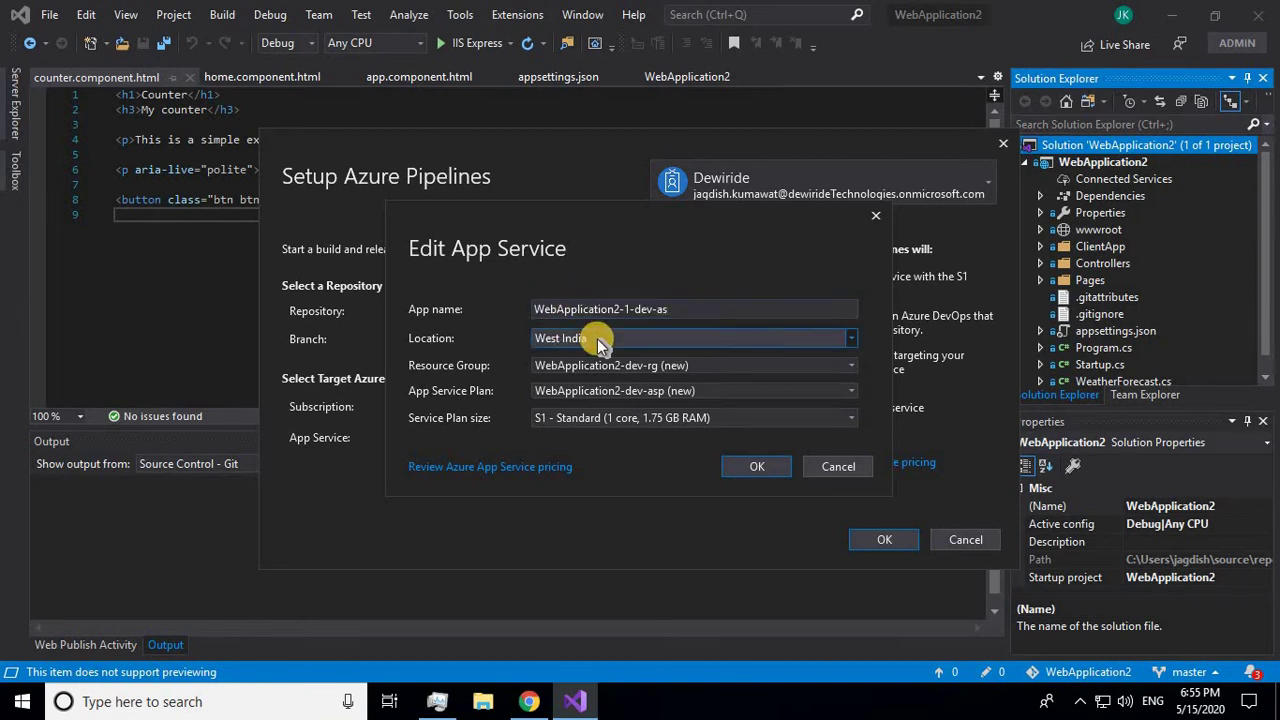
click(610, 367)
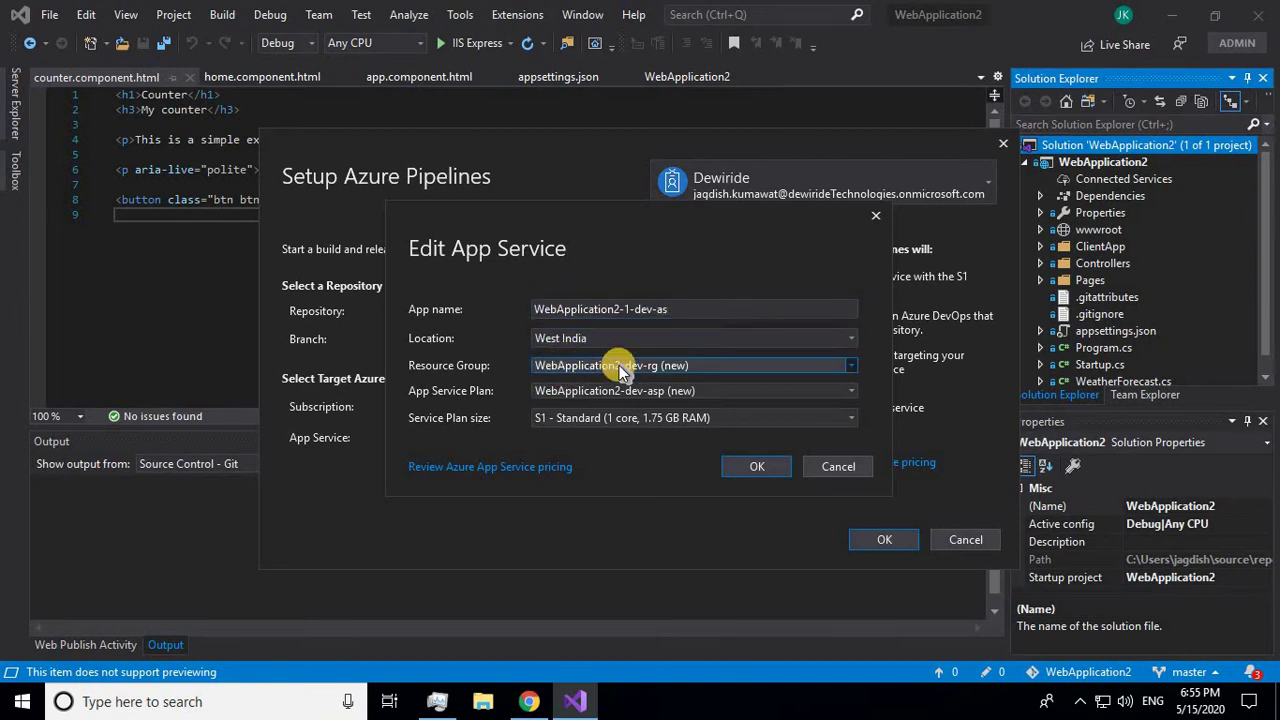
click(619, 366)
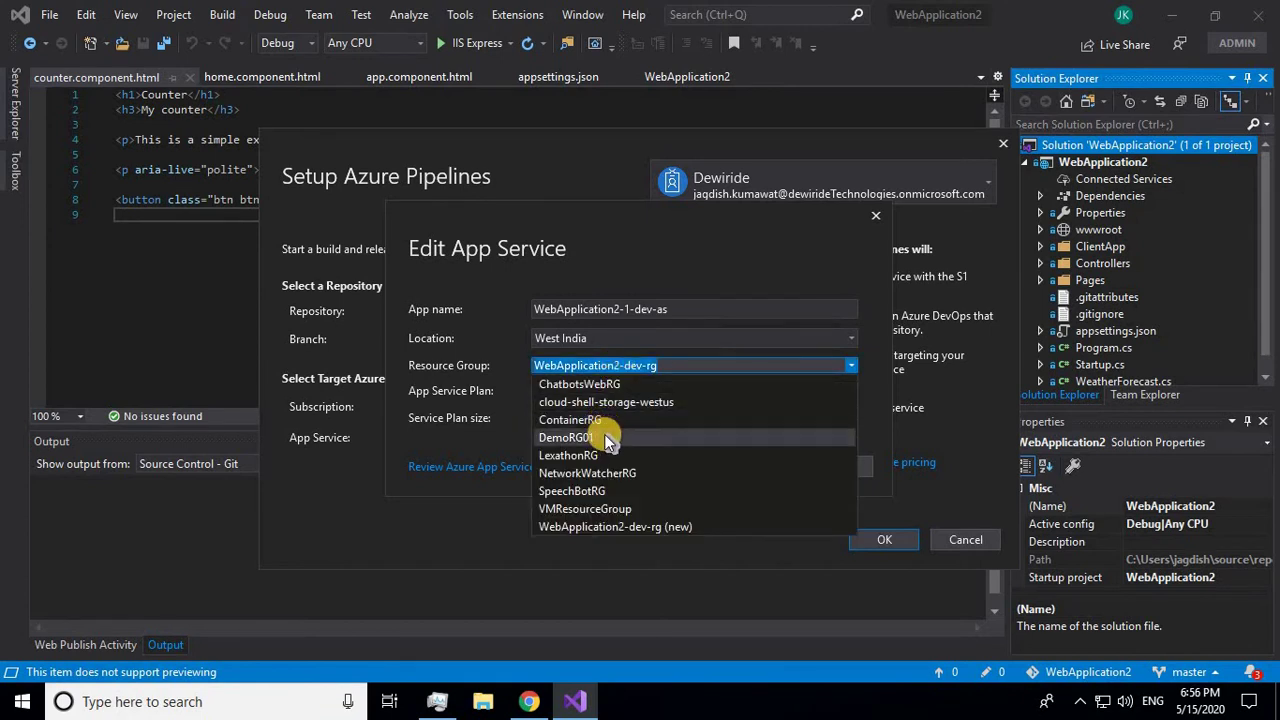
click(697, 364)
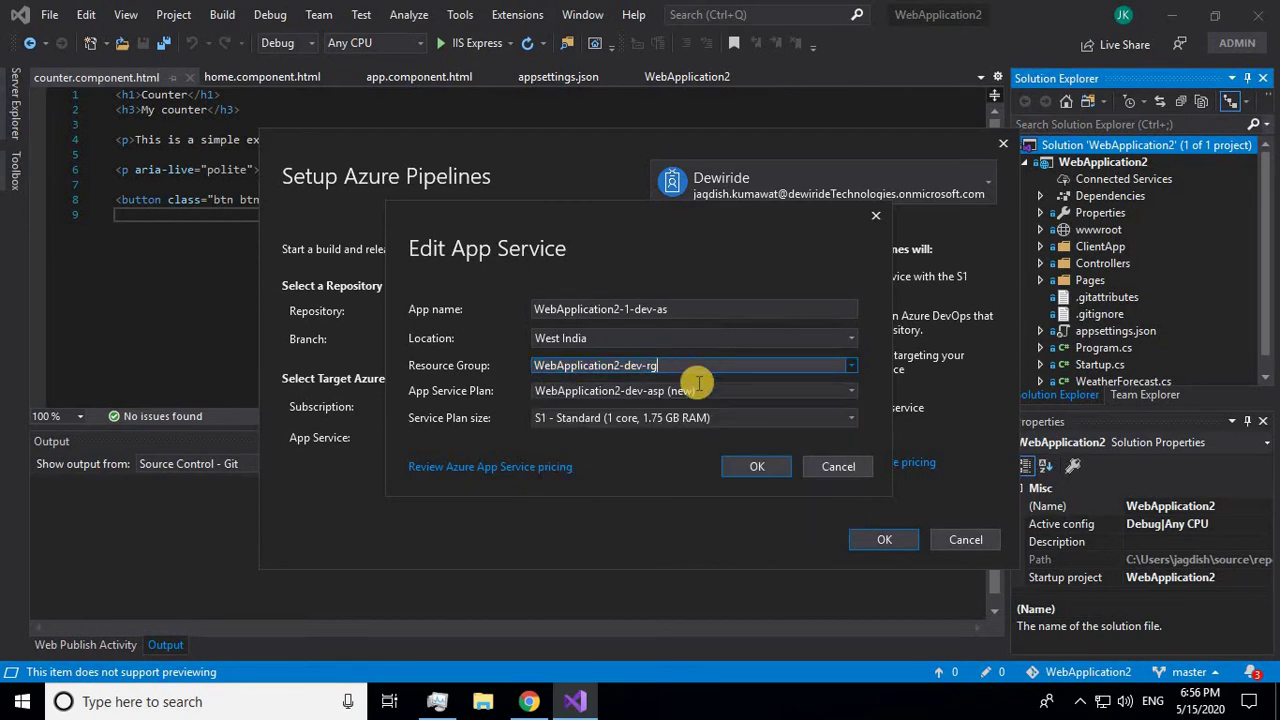
click(714, 391)
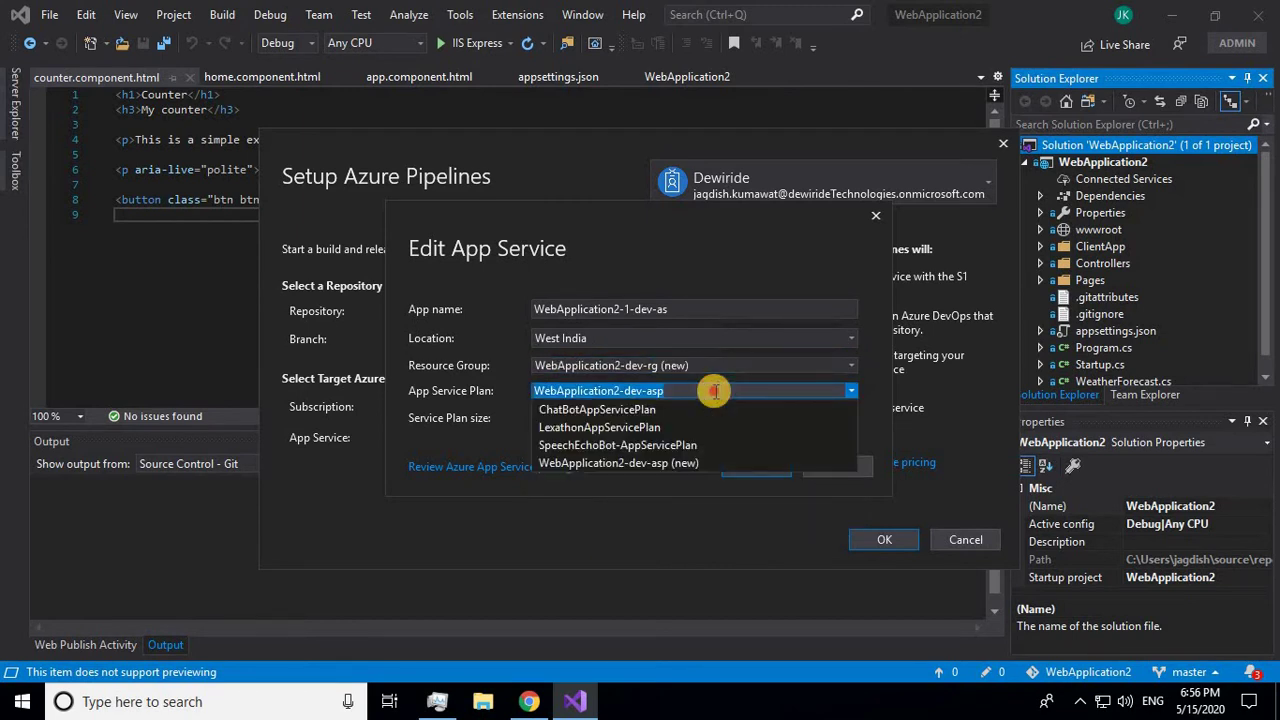
click(714, 391)
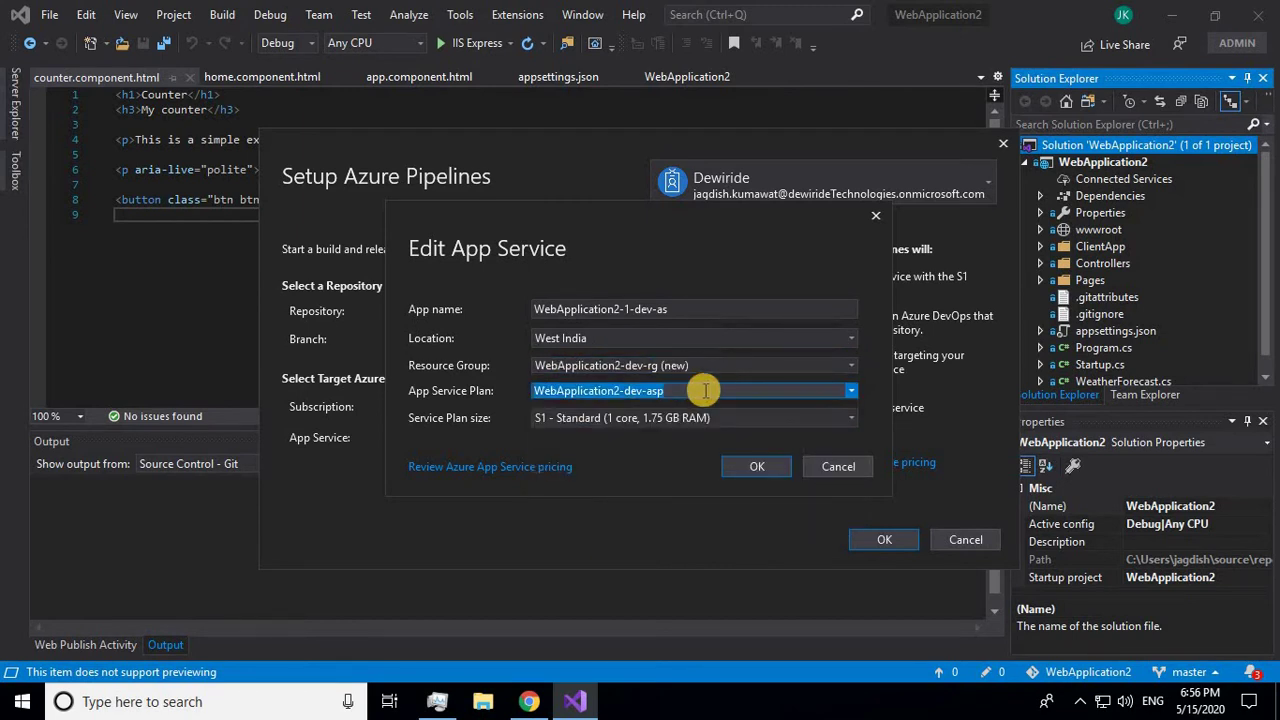
Step: Set the App Service's plan size to F1 - Free and submit the Azure Pipelines setup
click(598, 420)
click(577, 439)
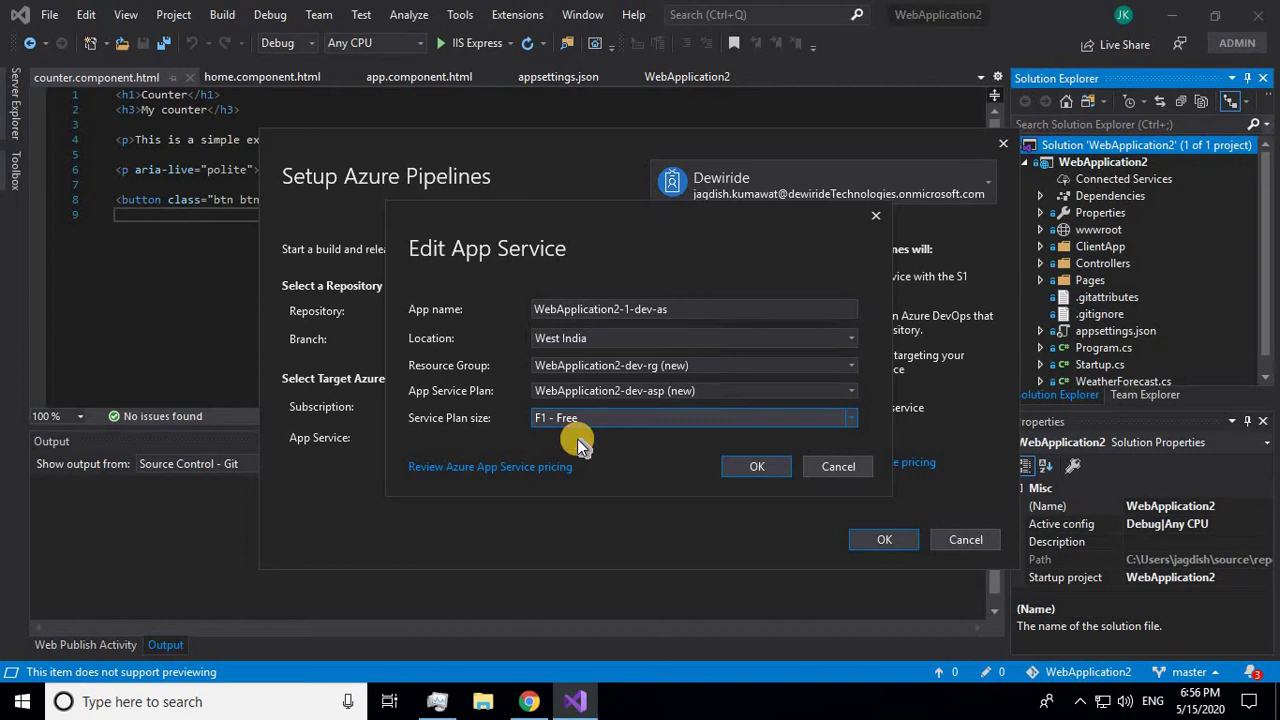
click(751, 470)
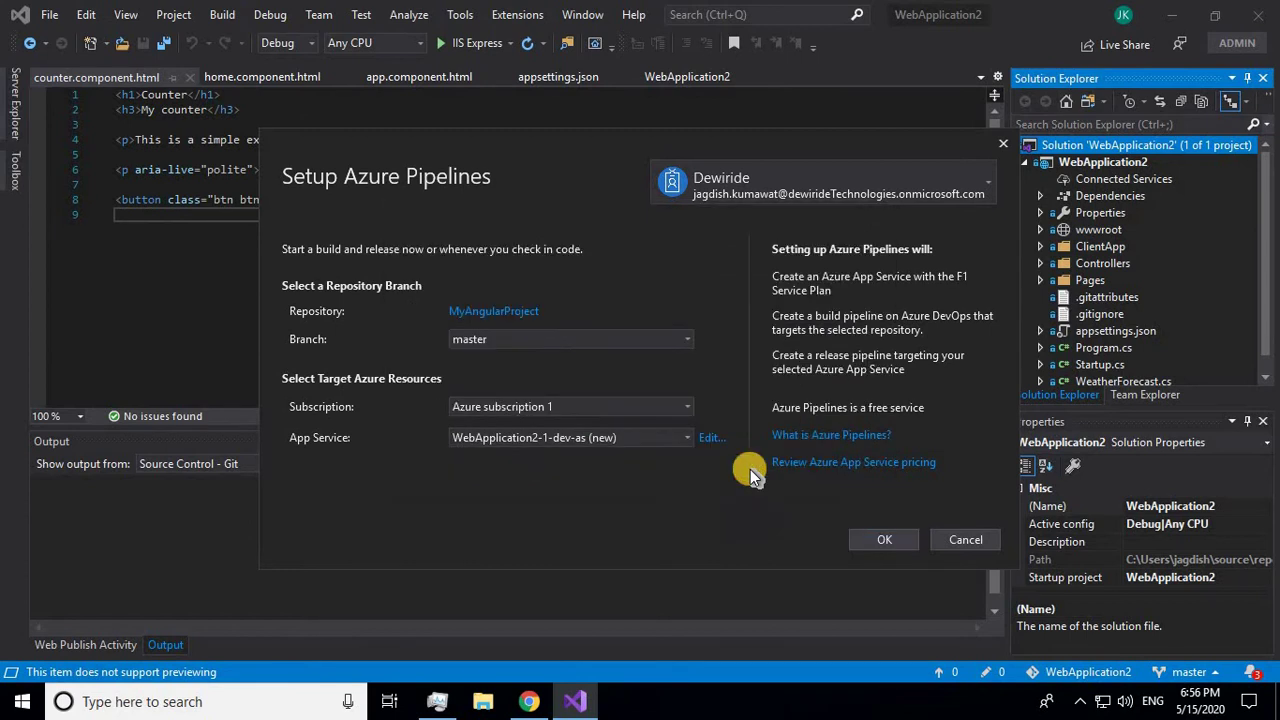
click(870, 539)
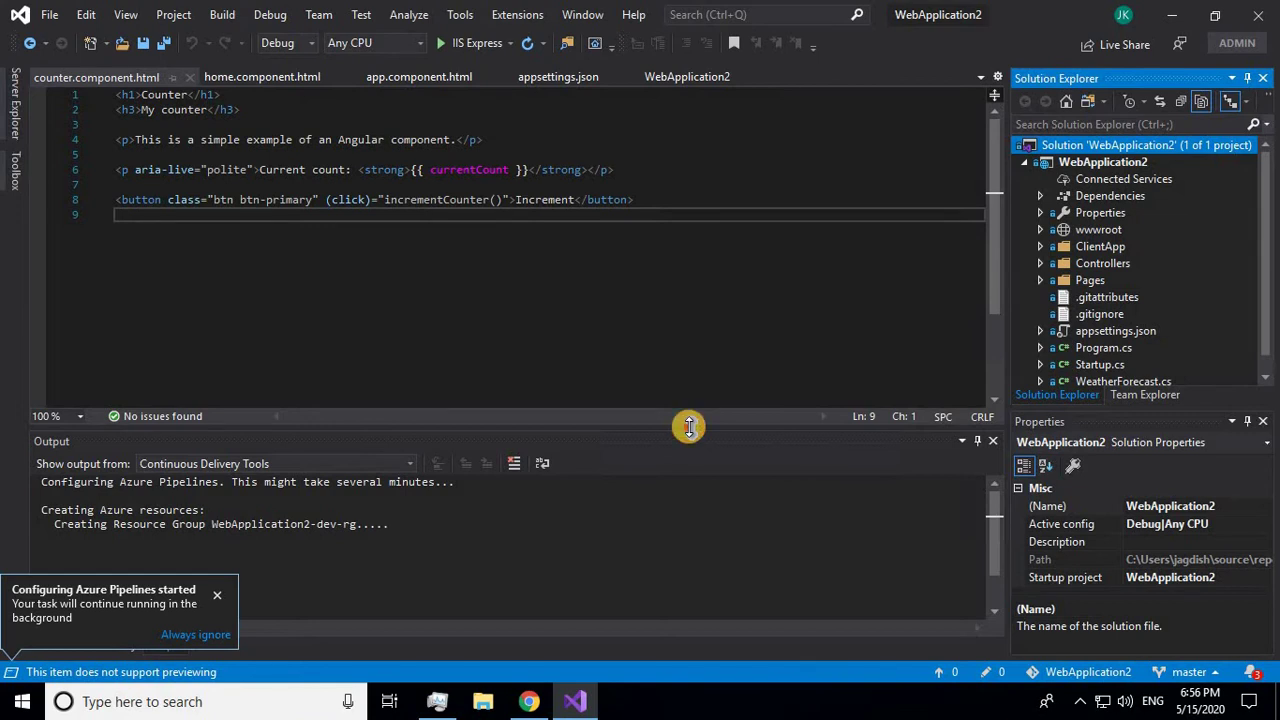
Step: Enlarge the output pane and examine the resource group and App Service plan creation messages
drag(689, 427, 701, 297)
drag(684, 300, 684, 296)
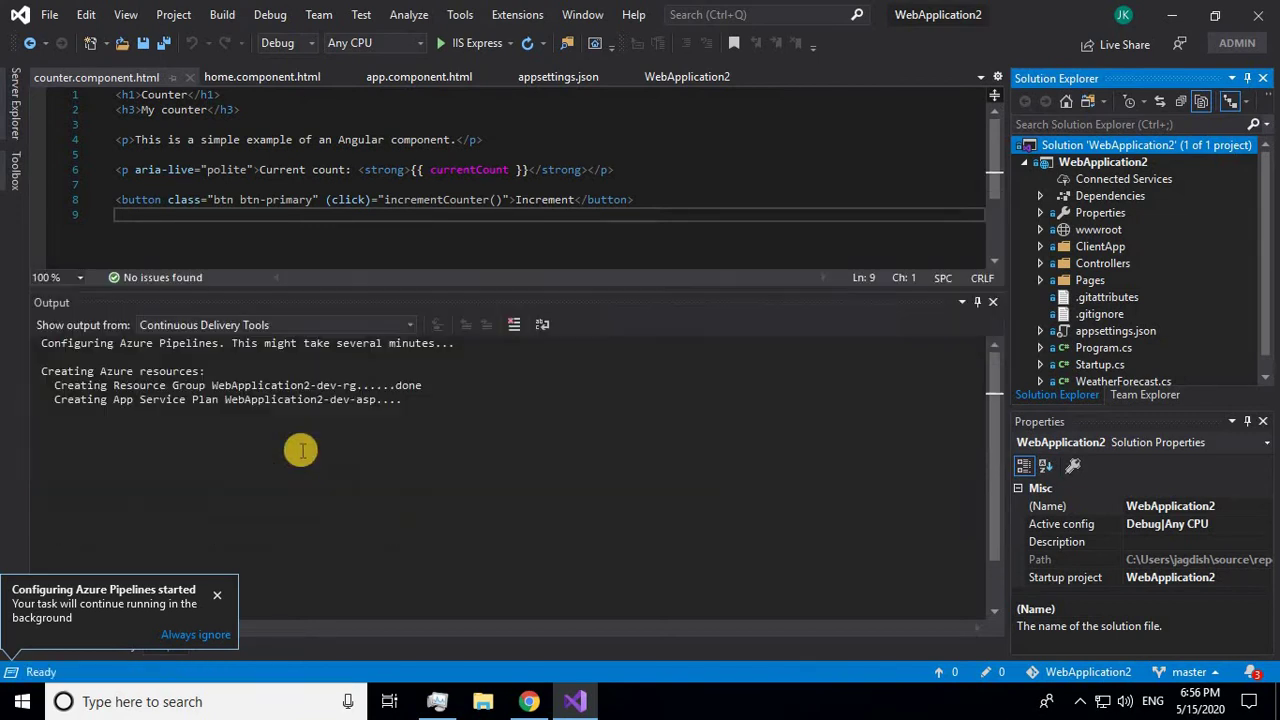
drag(48, 380, 434, 408)
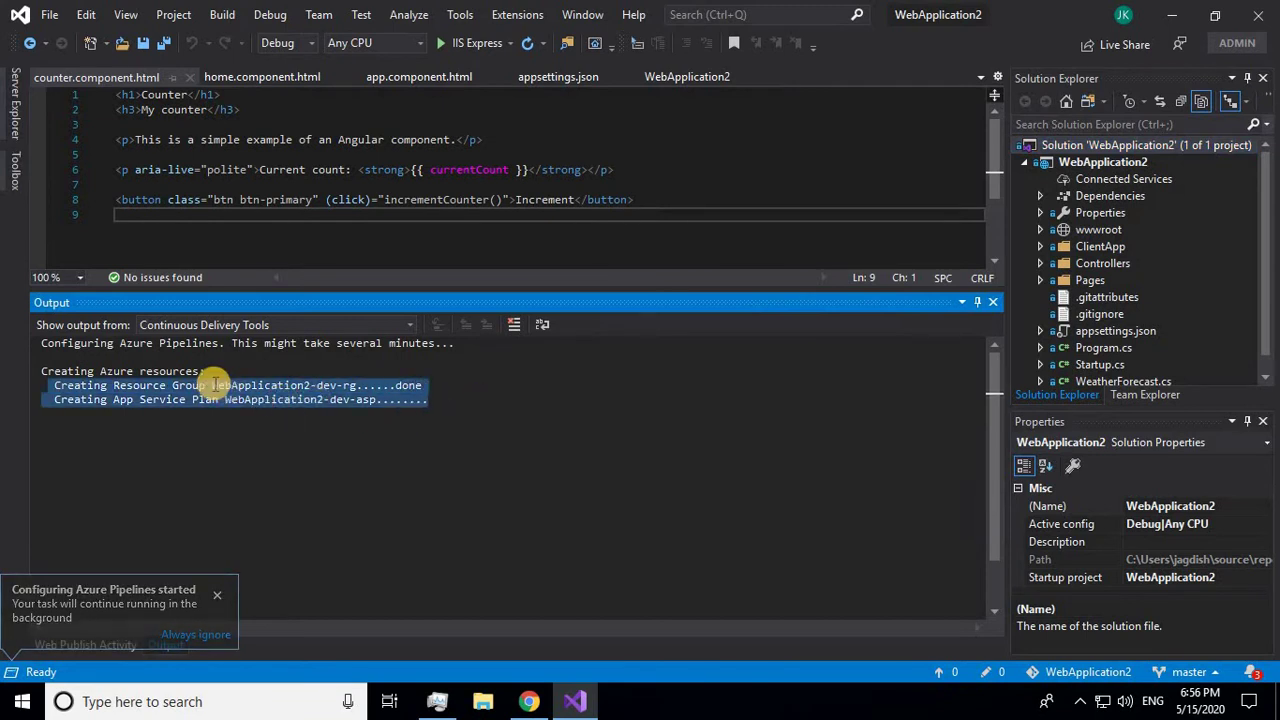
drag(213, 385, 360, 386)
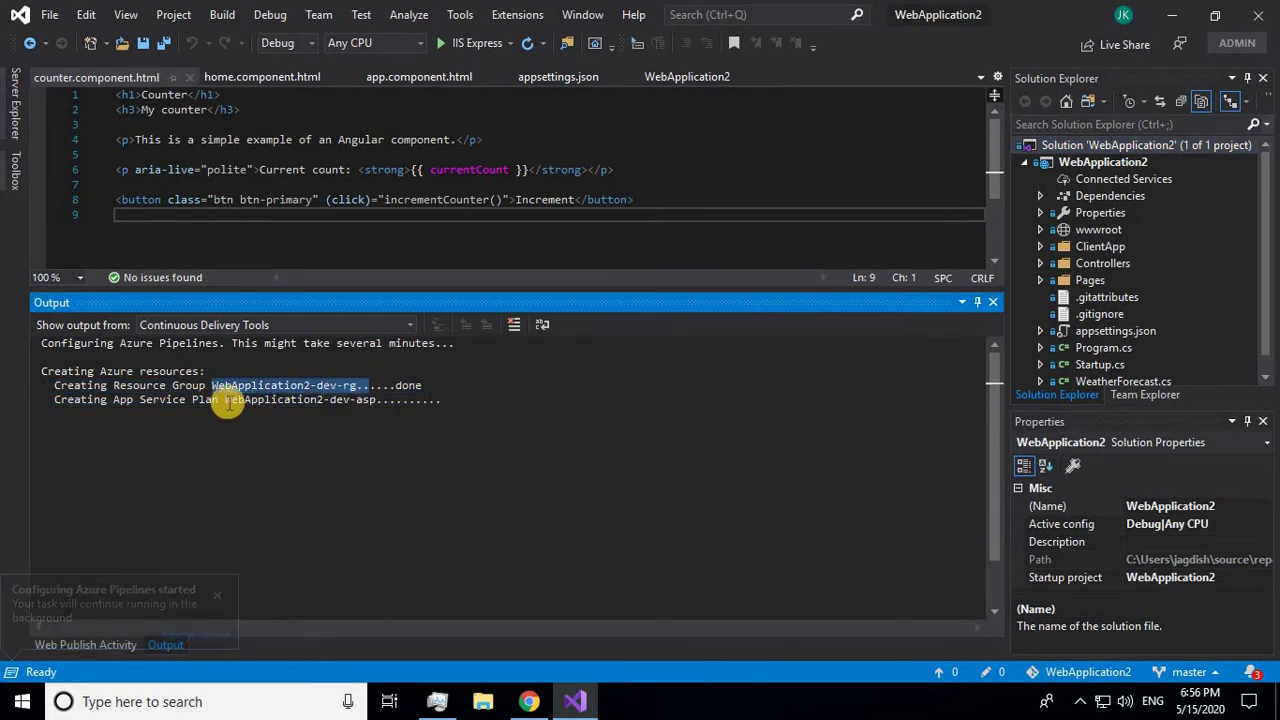
drag(222, 399, 388, 403)
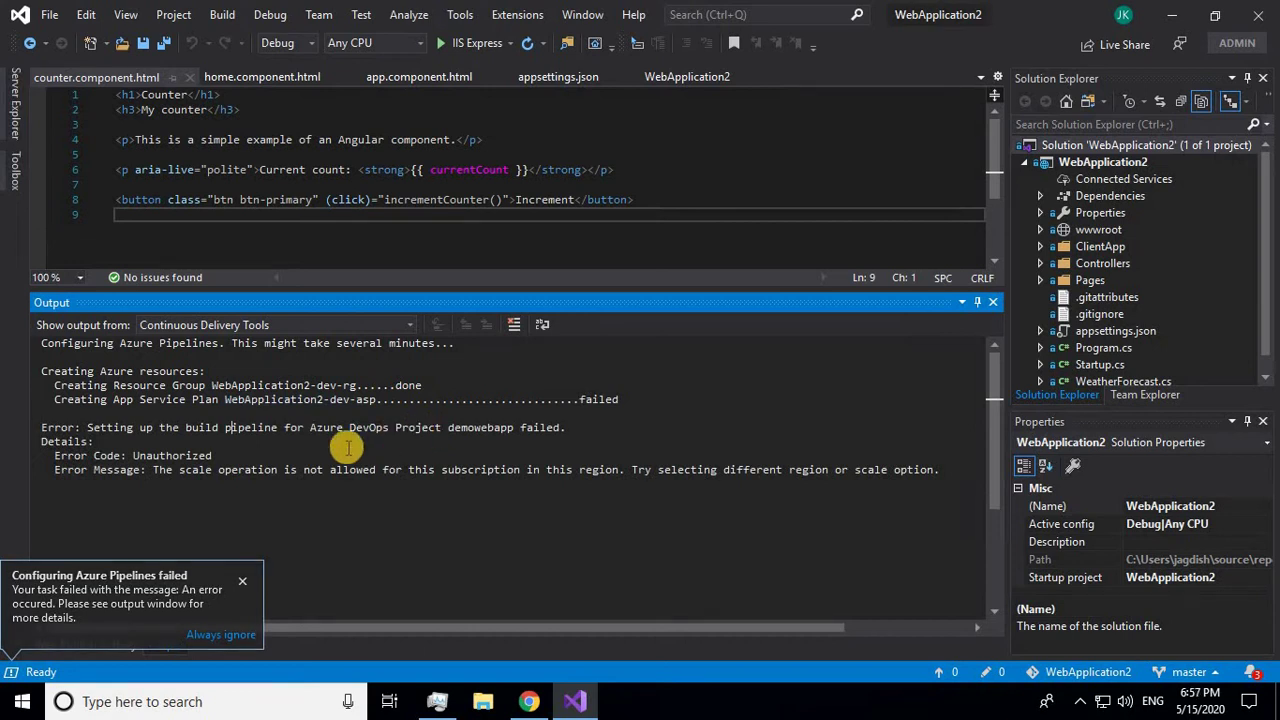
click(163, 467)
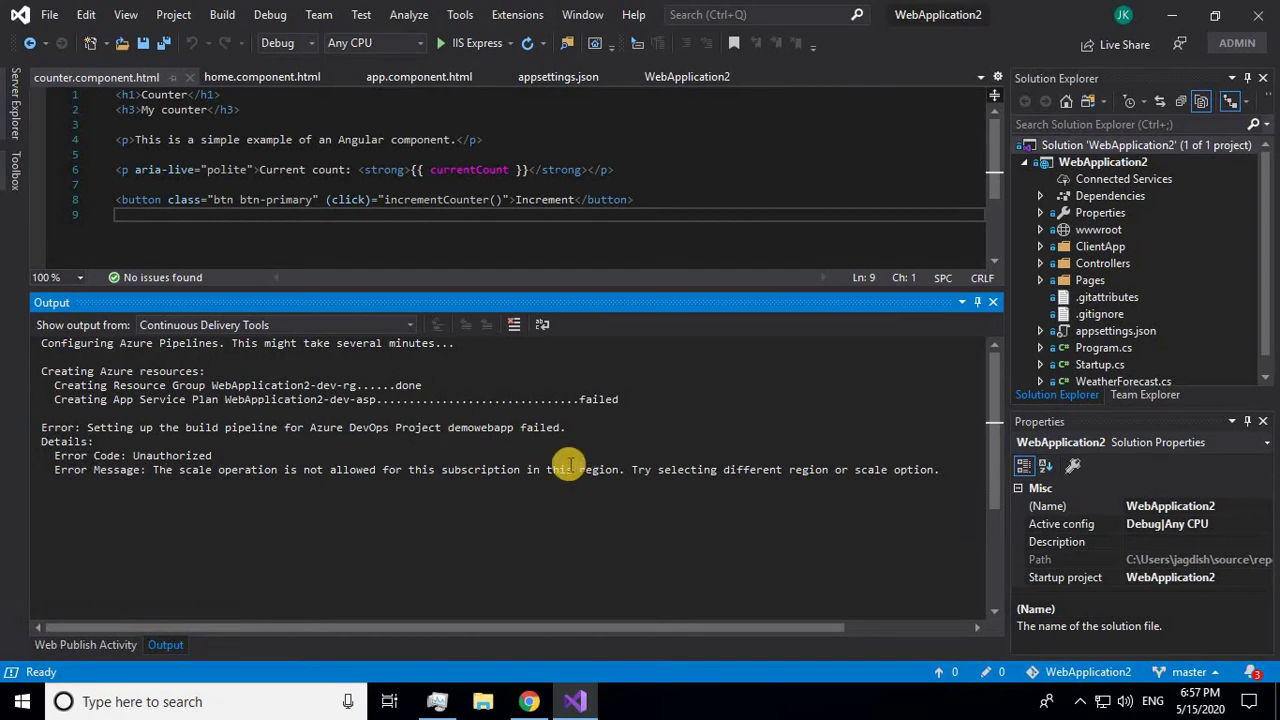
click(1106, 162)
right_click(1106, 162)
mouse_move(1094, 169)
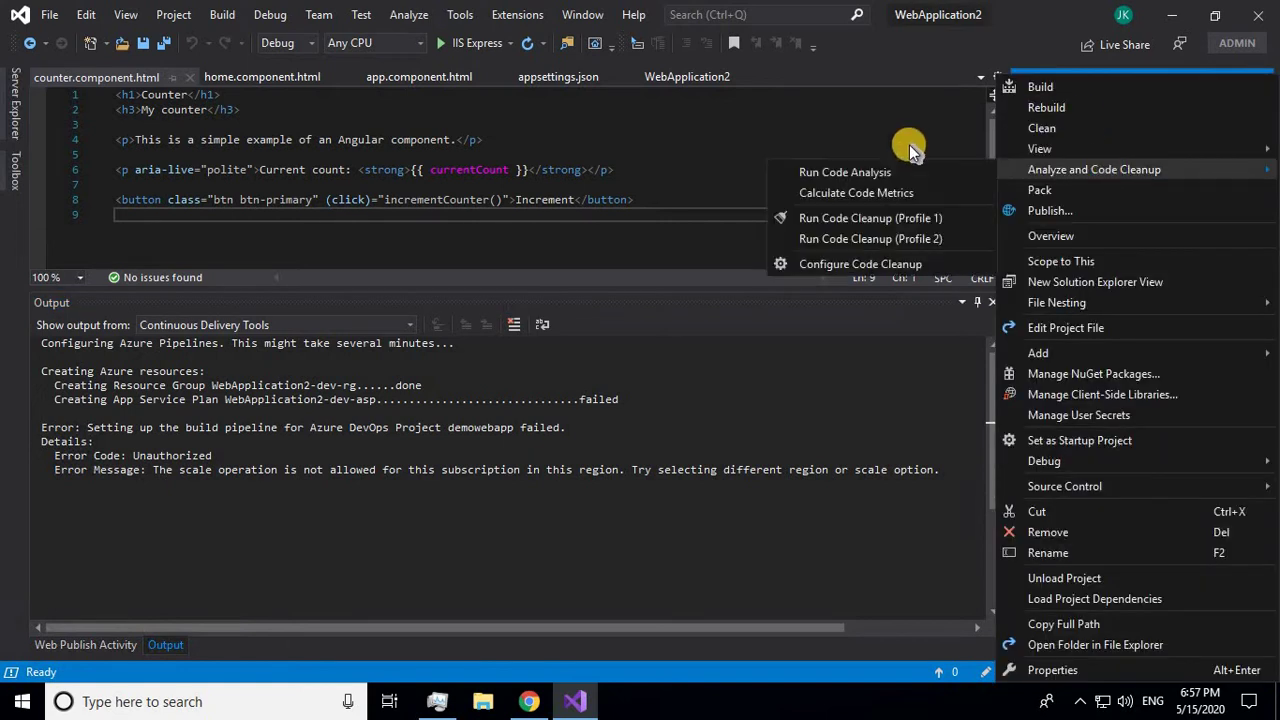
click(910, 148)
Step: Restart the continuous delivery setup for the WebApplication2 solution and open the new App Service's settings for editing
click(1081, 148)
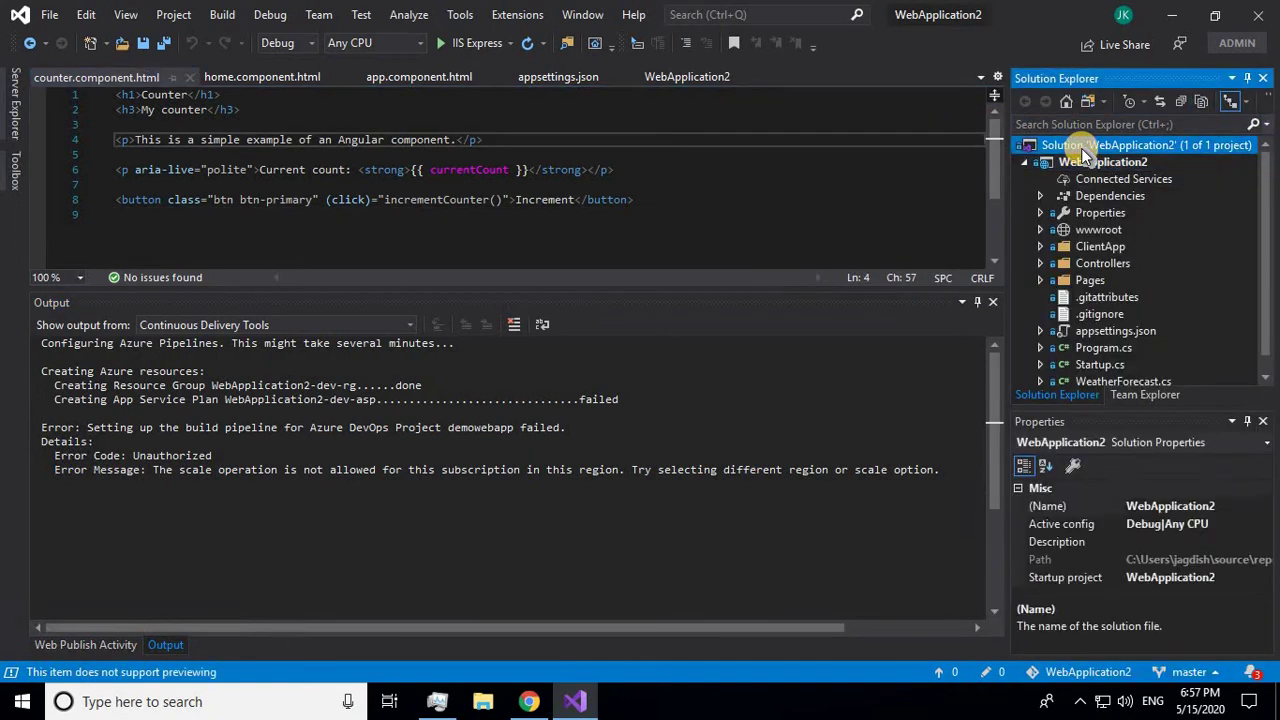
right_click(1081, 148)
key(Escape)
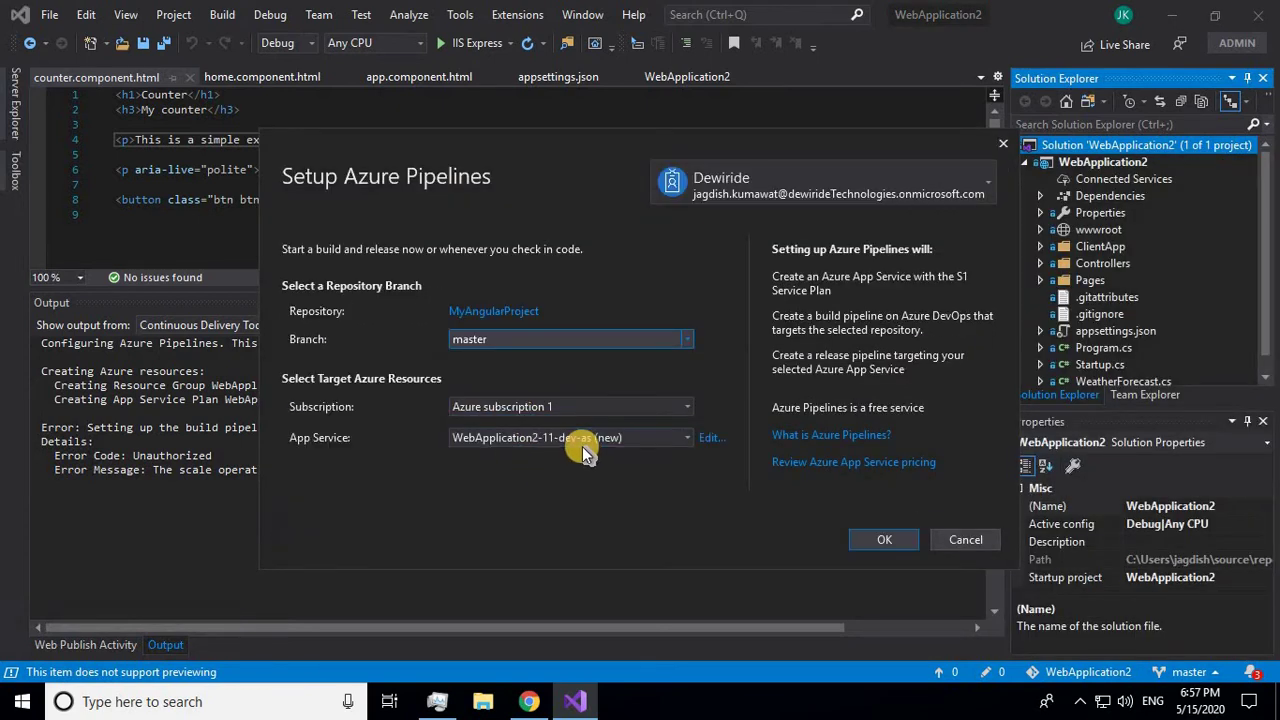
click(709, 438)
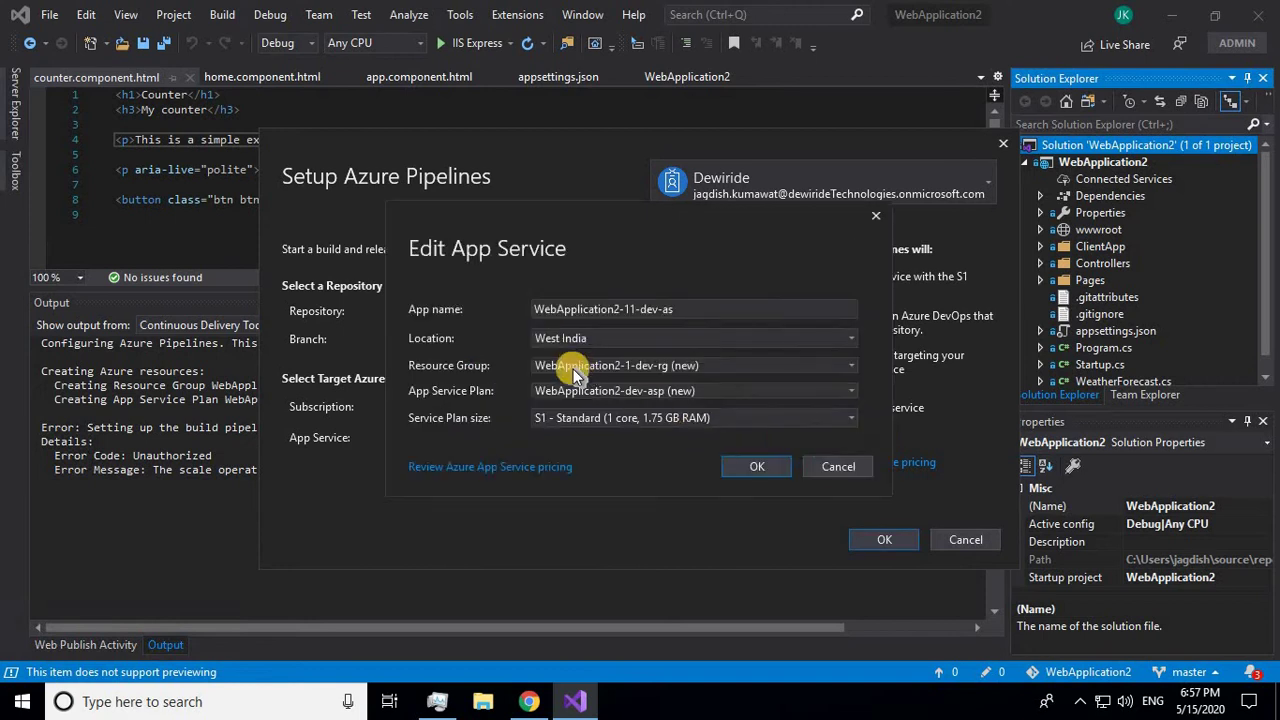
Step: Set the new App Service's location to Southeast Asia
click(563, 338)
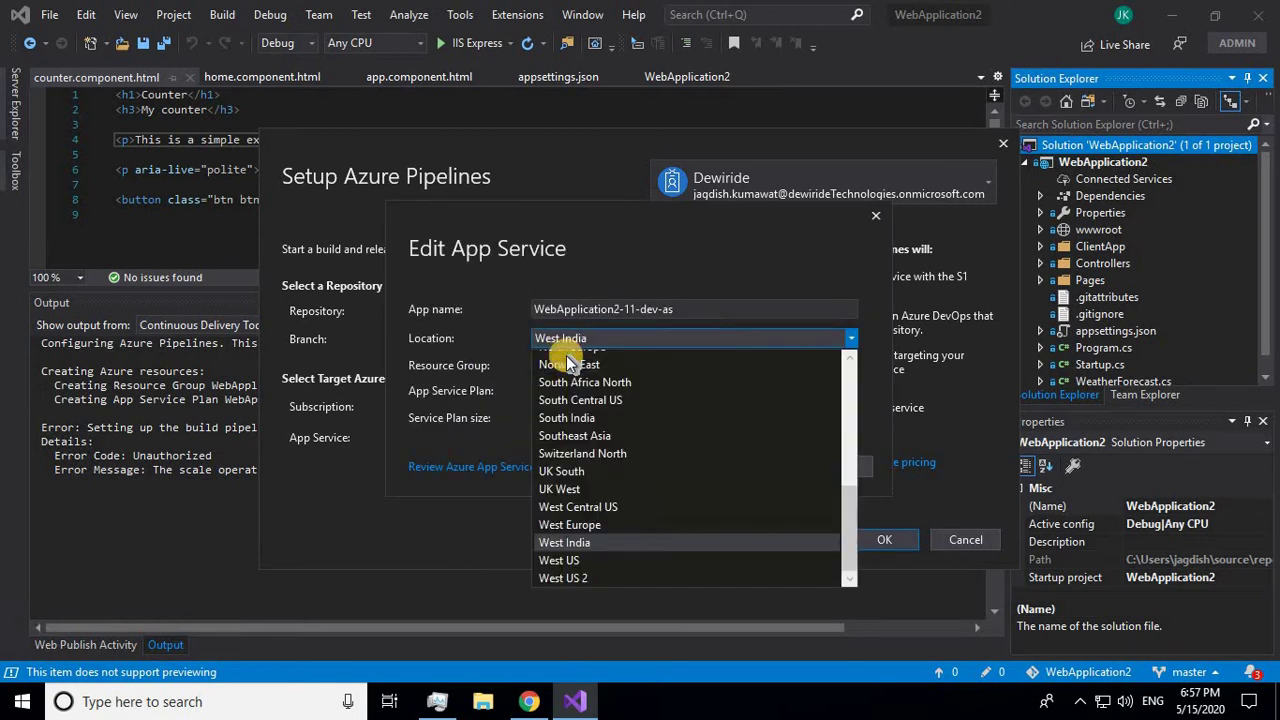
scroll(582, 489, up, 7)
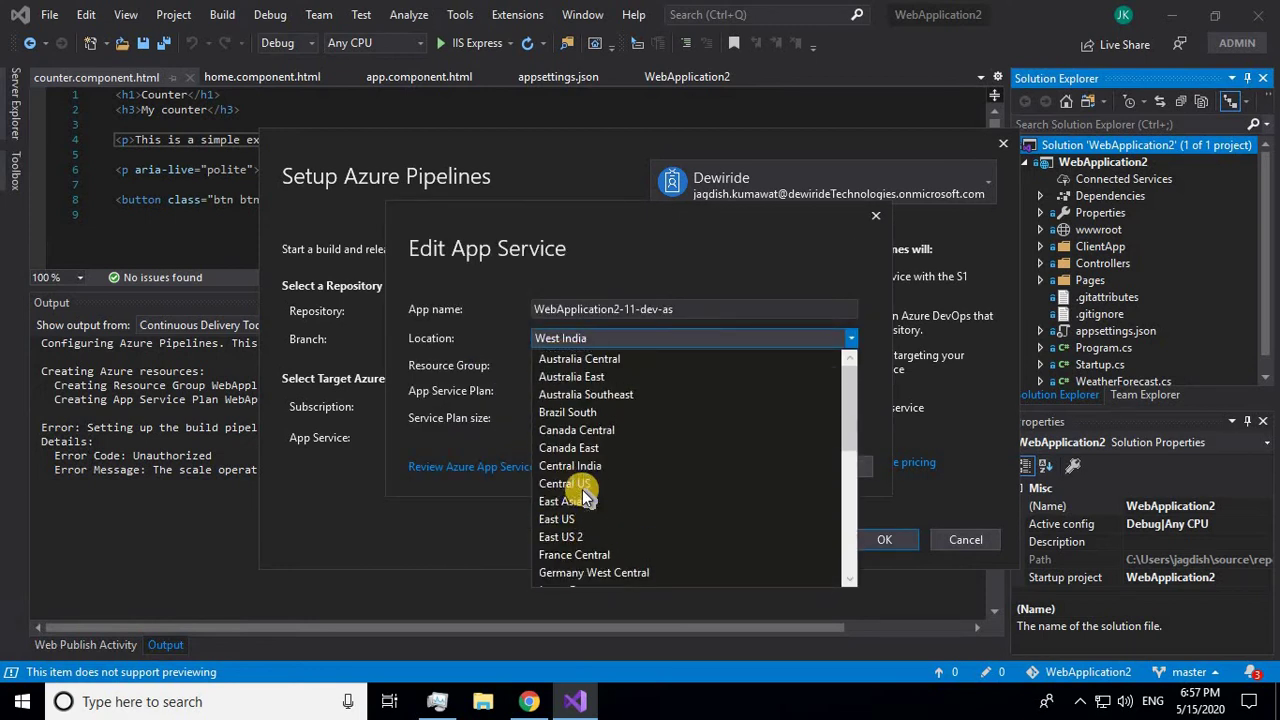
scroll(576, 485, down, 1)
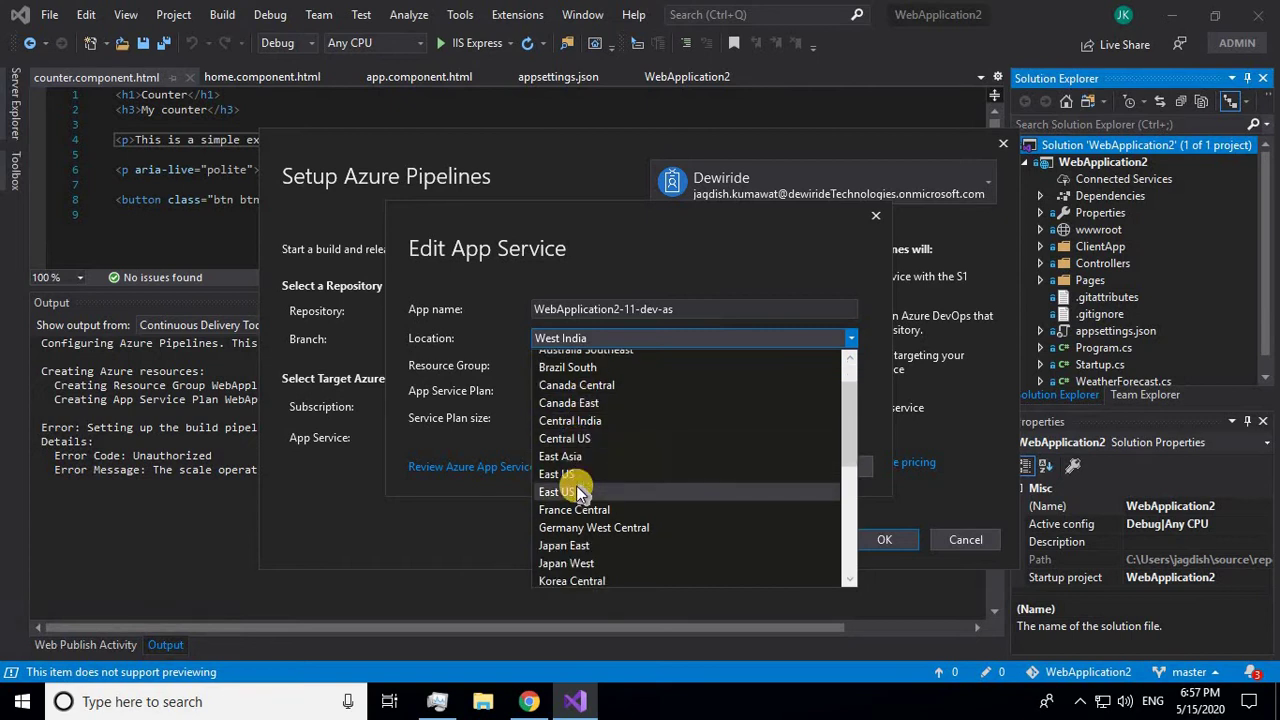
scroll(576, 491, down, 2)
scroll(576, 491, down, 1)
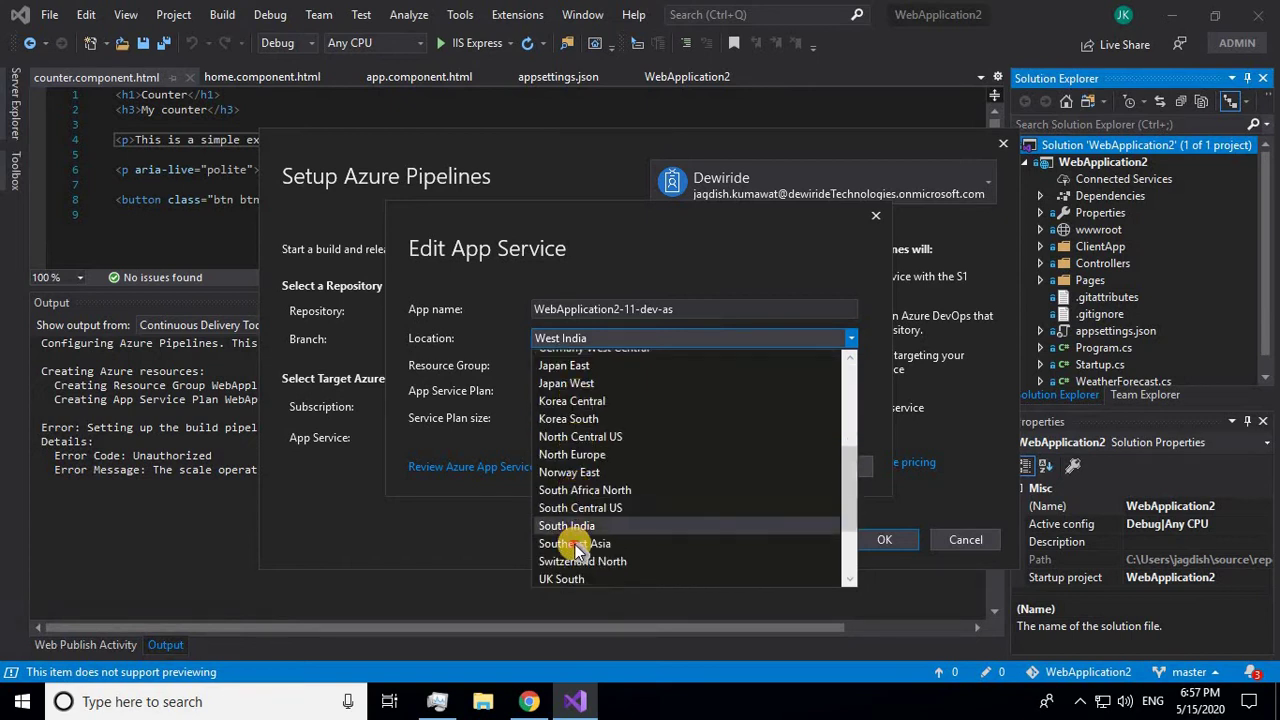
click(576, 545)
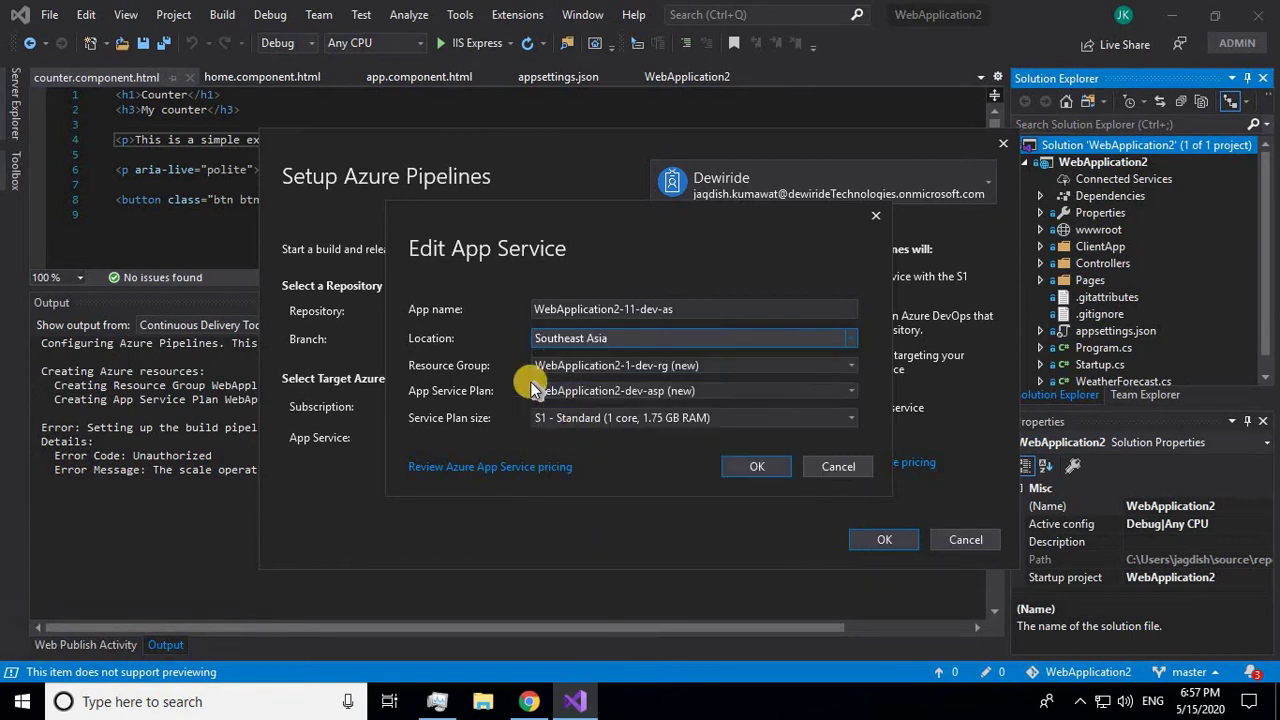
Step: Set the App Service plan size to F1 - Free and submit the Azure Pipelines setup with the revised settings
click(588, 419)
click(571, 444)
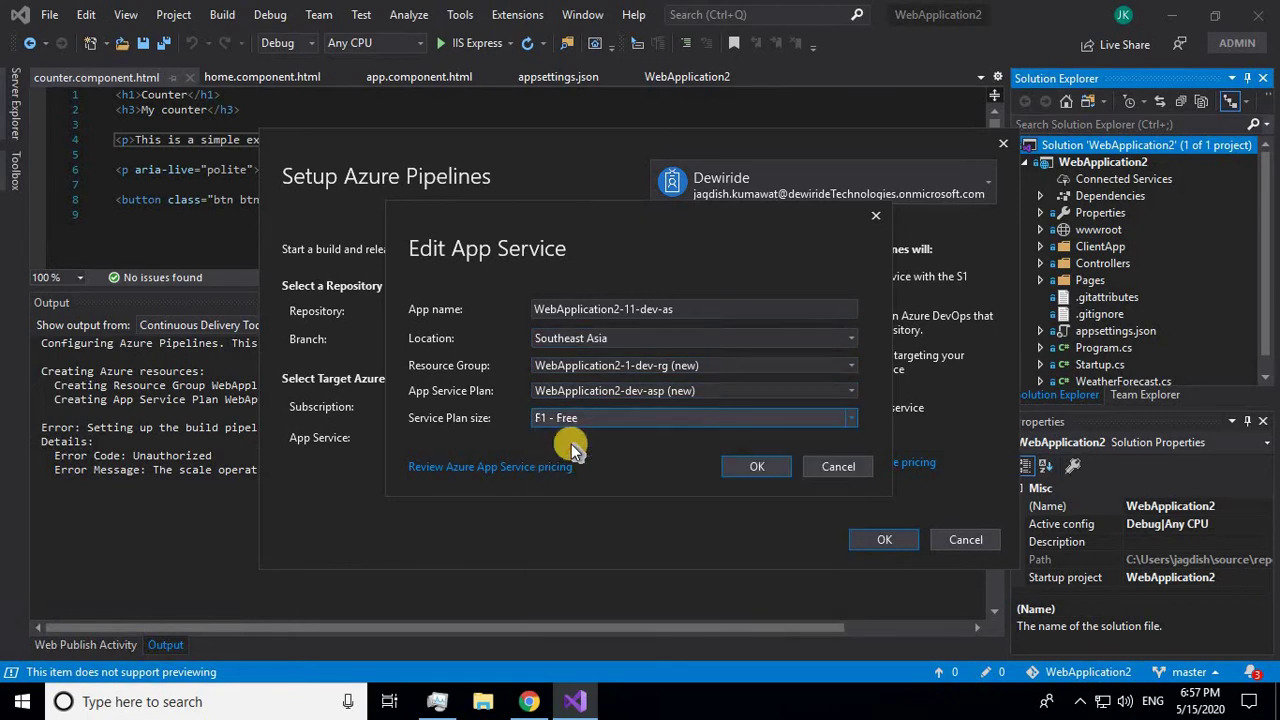
click(752, 465)
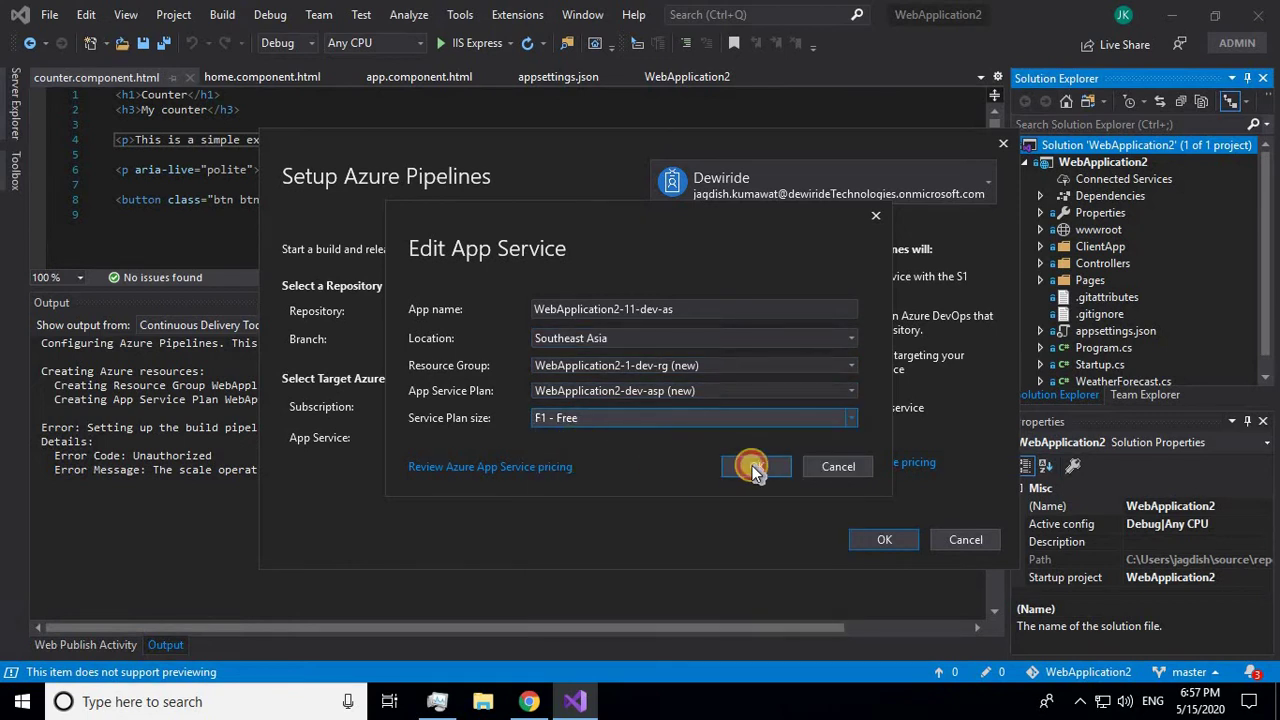
click(882, 540)
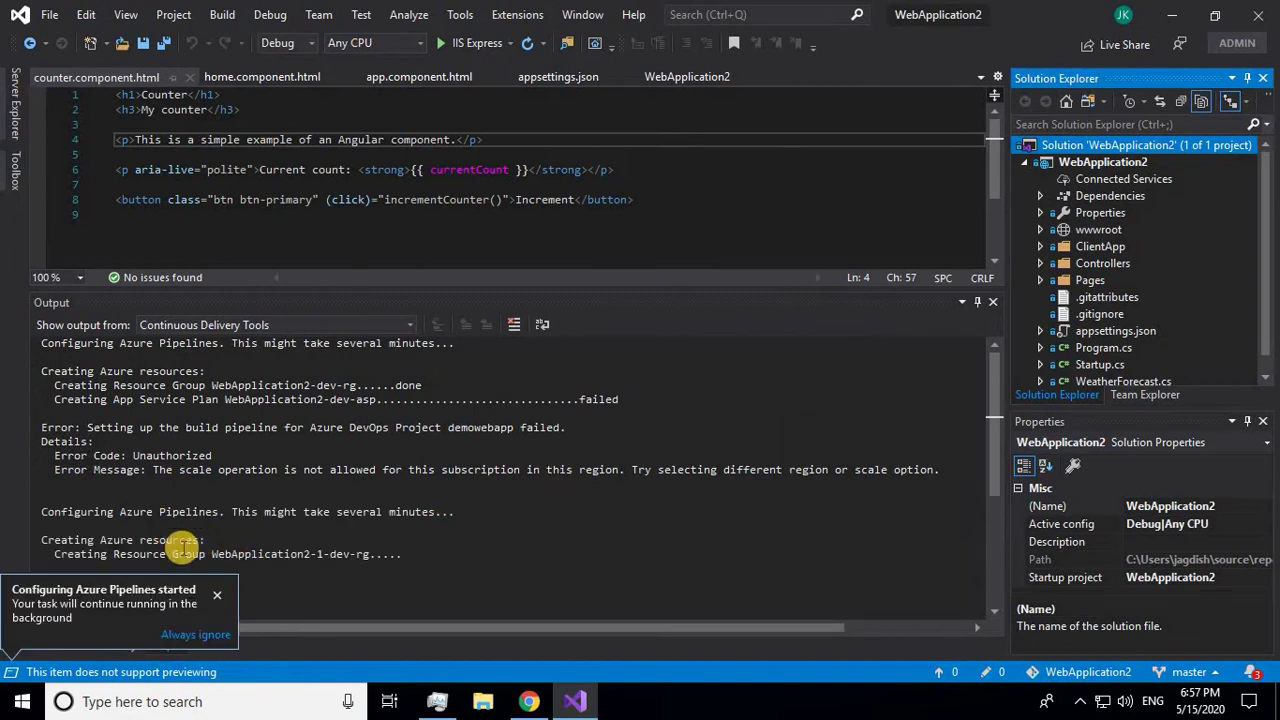
Step: Follow the output messages for creating the resource group, App Service plan, App Service and Azure Pipelines
drag(383, 568, 211, 554)
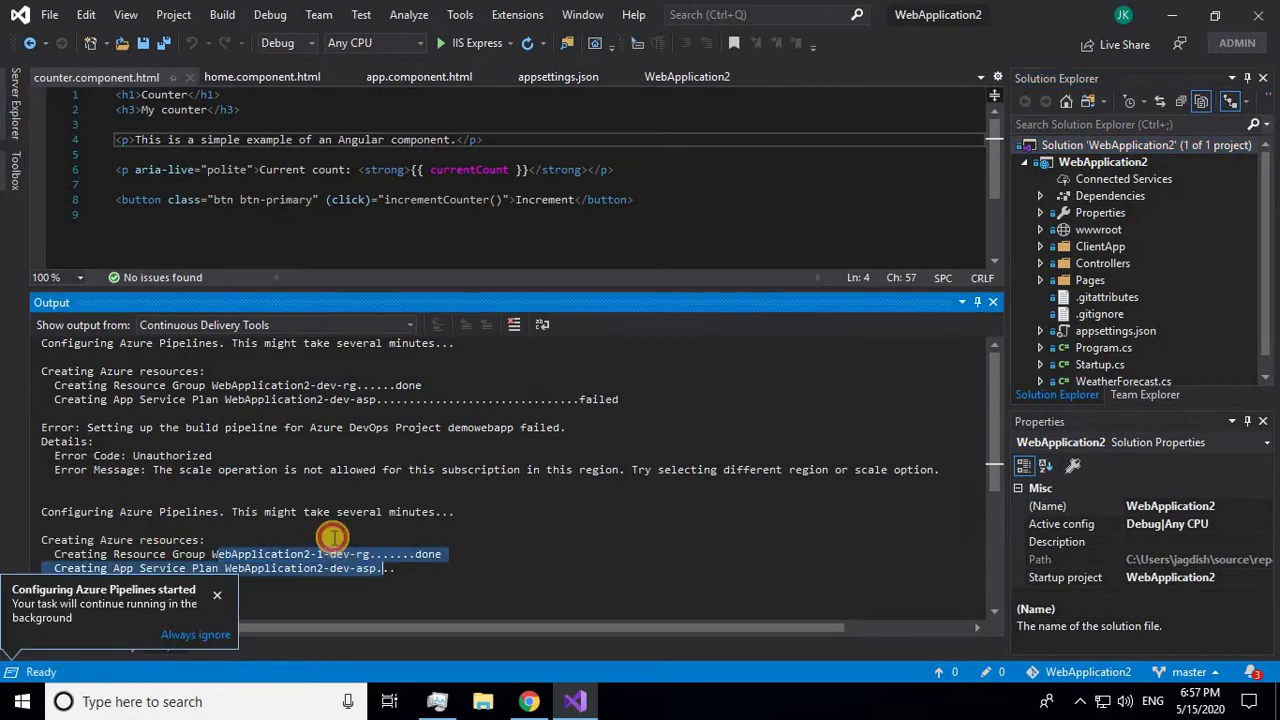
click(333, 537)
scroll(343, 497, down, 2)
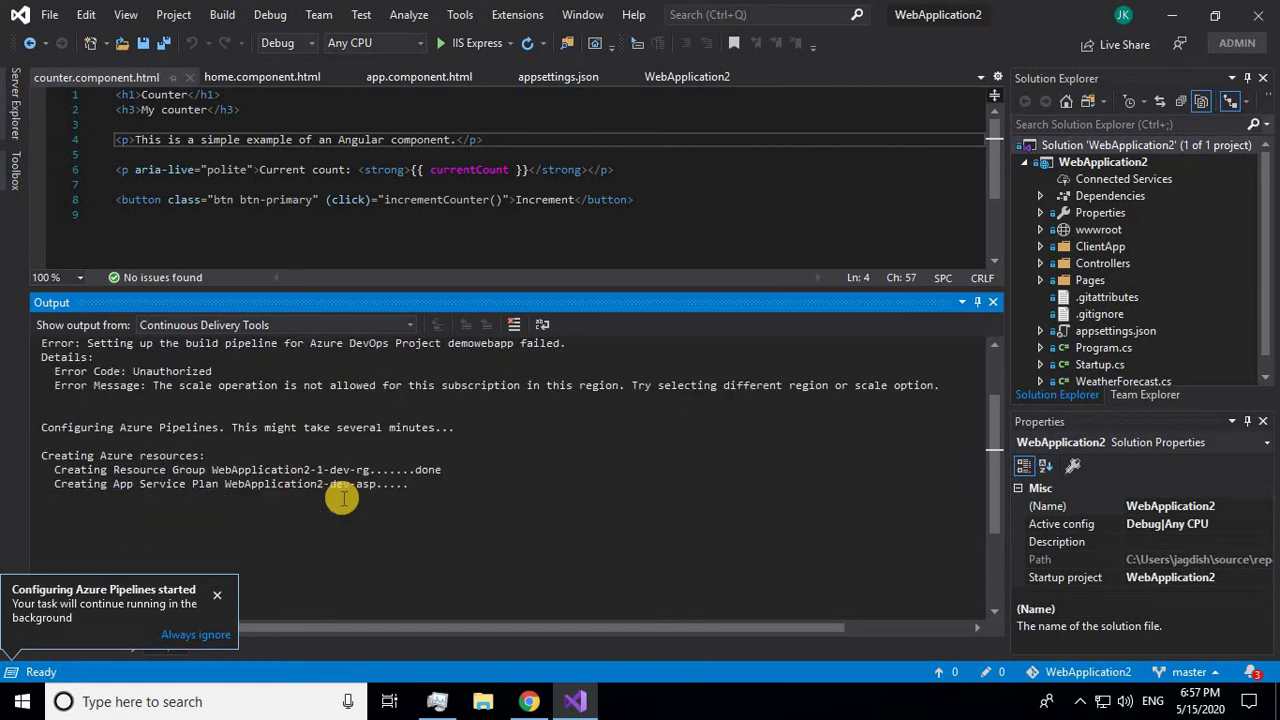
drag(211, 469, 375, 484)
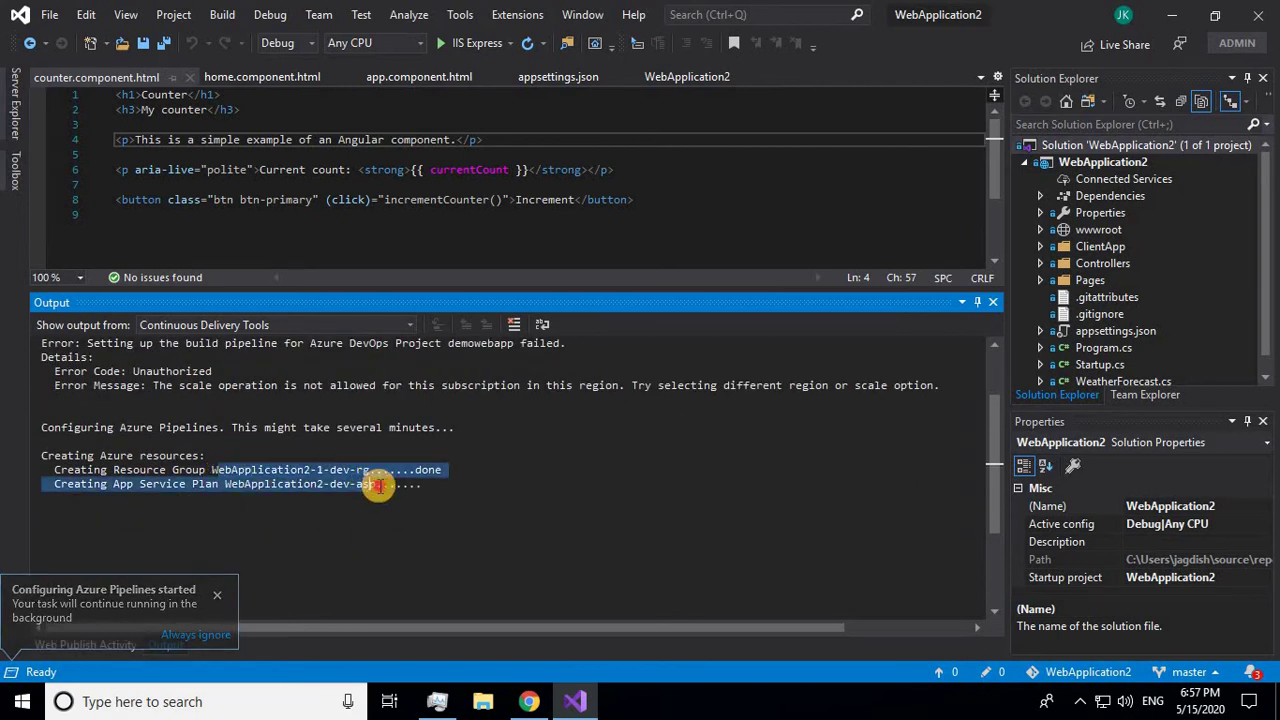
click(261, 486)
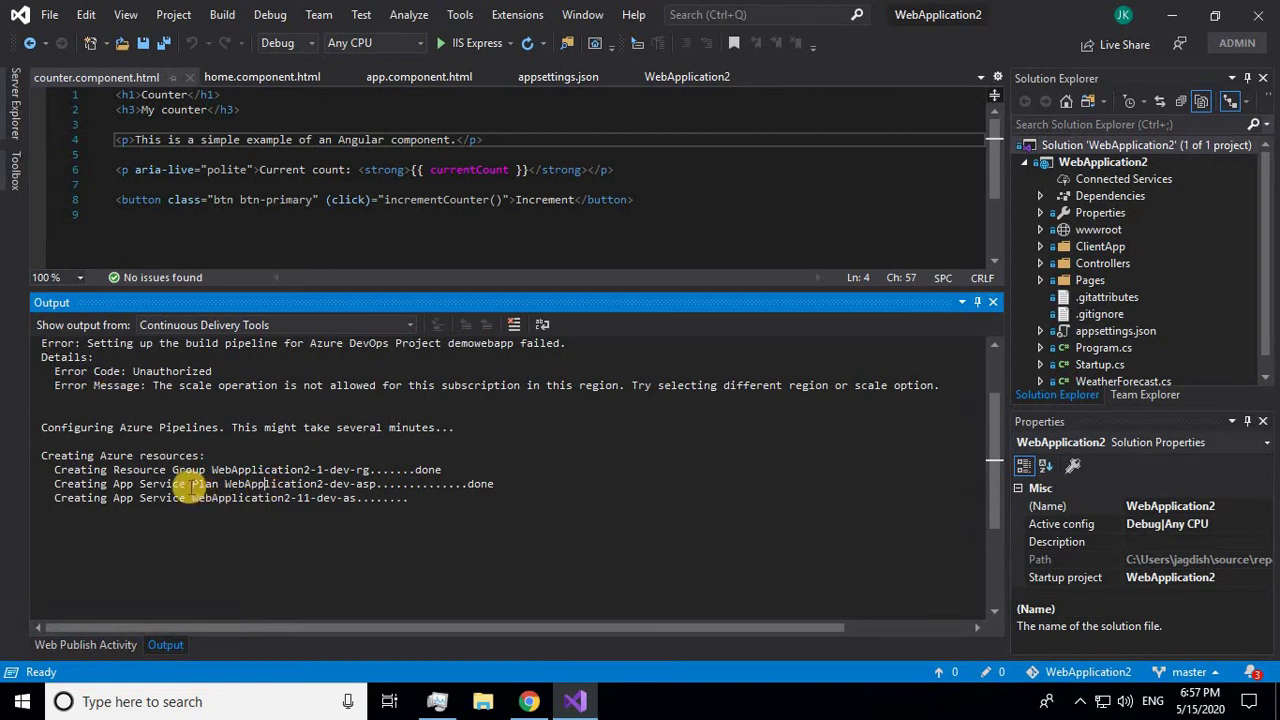
drag(486, 484, 188, 490)
shift+click(203, 483)
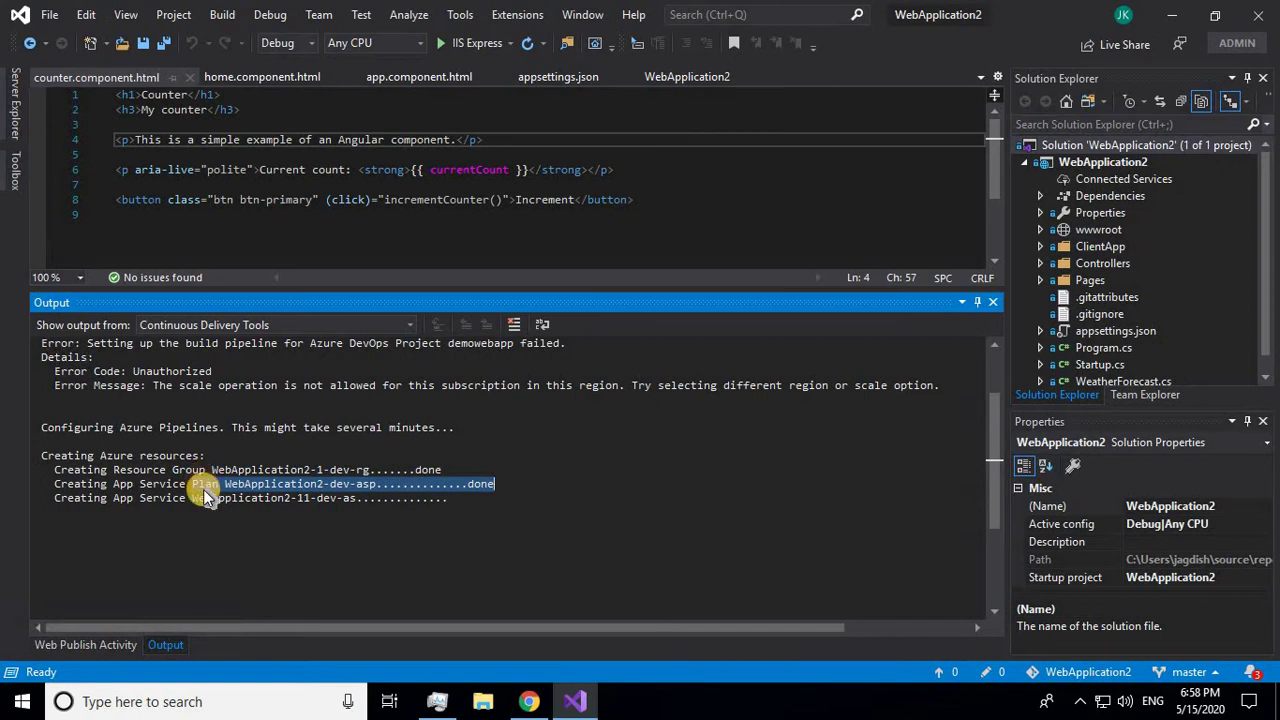
drag(193, 497, 403, 493)
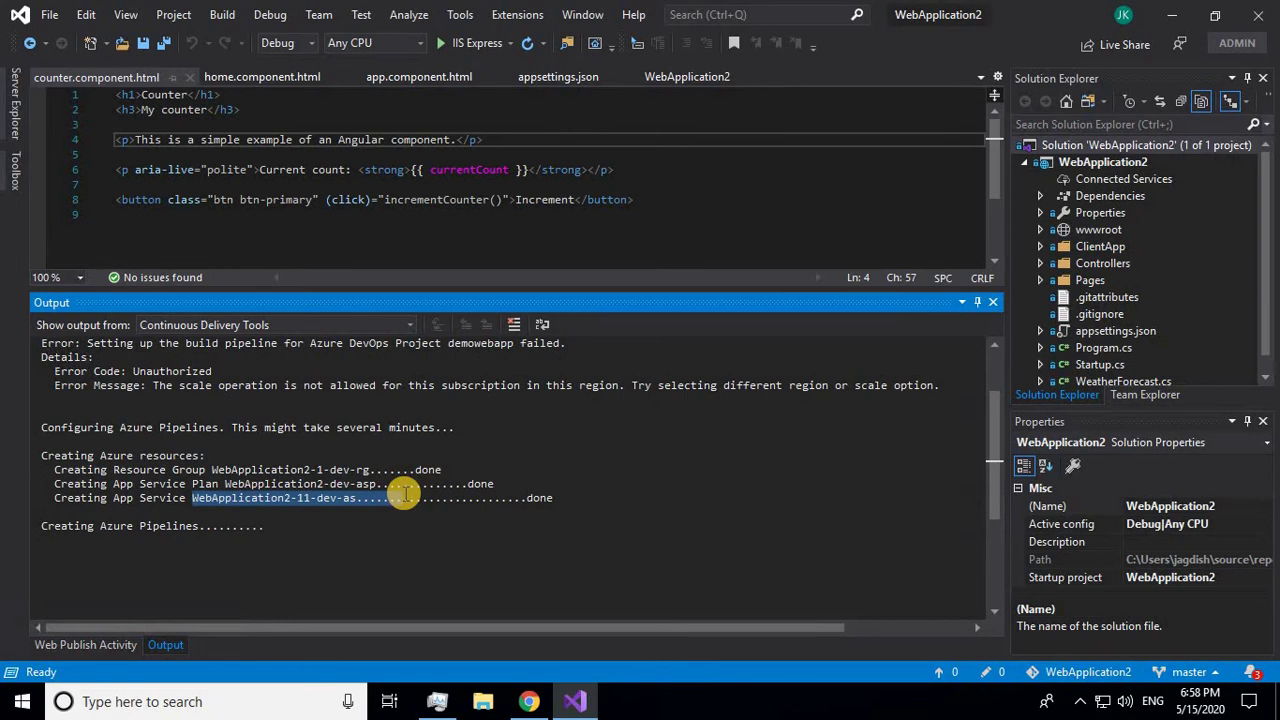
click(230, 527)
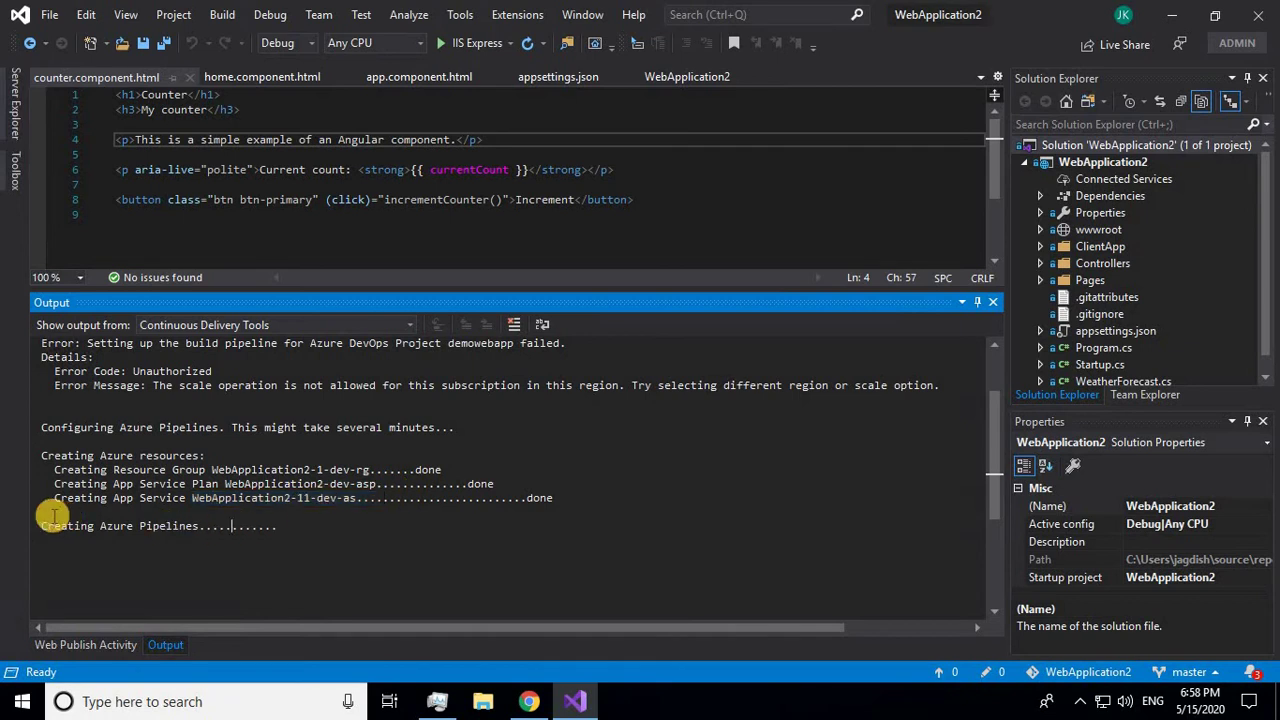
drag(43, 525, 324, 527)
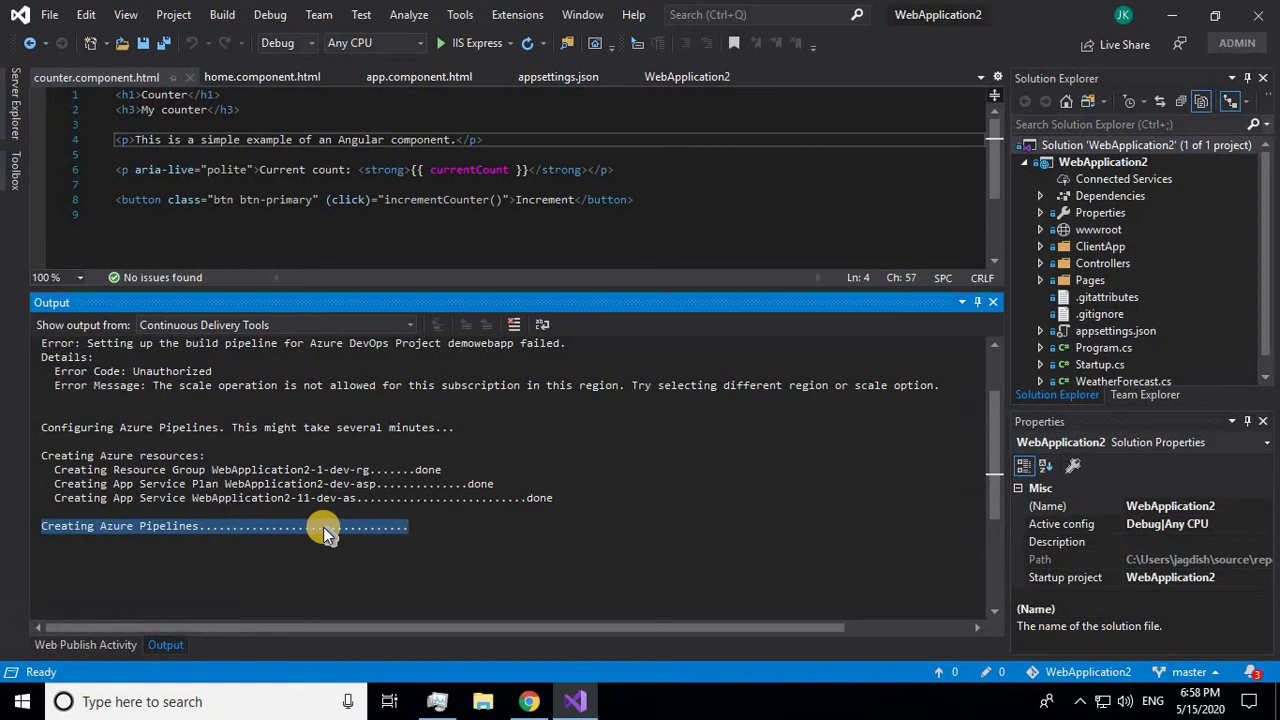
Step: Switch to Chrome and view the DemoWebApp project's recently run pipelines in Azure DevOps
click(525, 705)
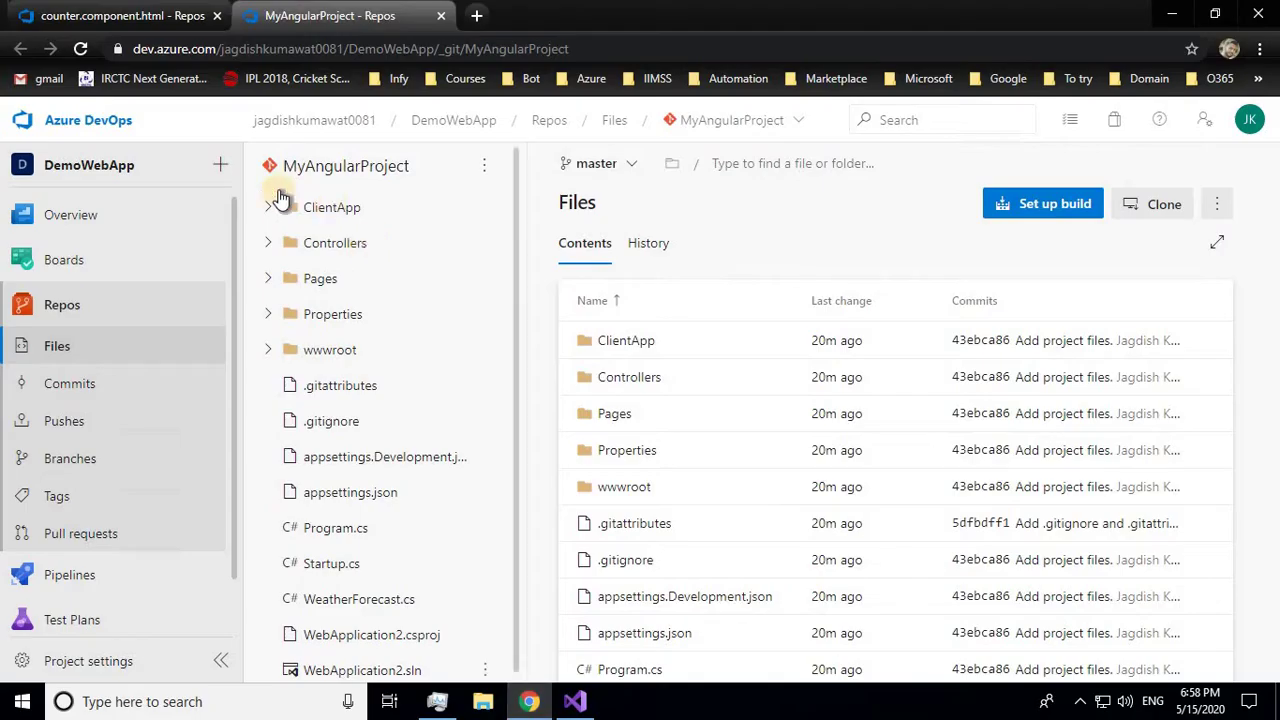
mouse_move(30, 570)
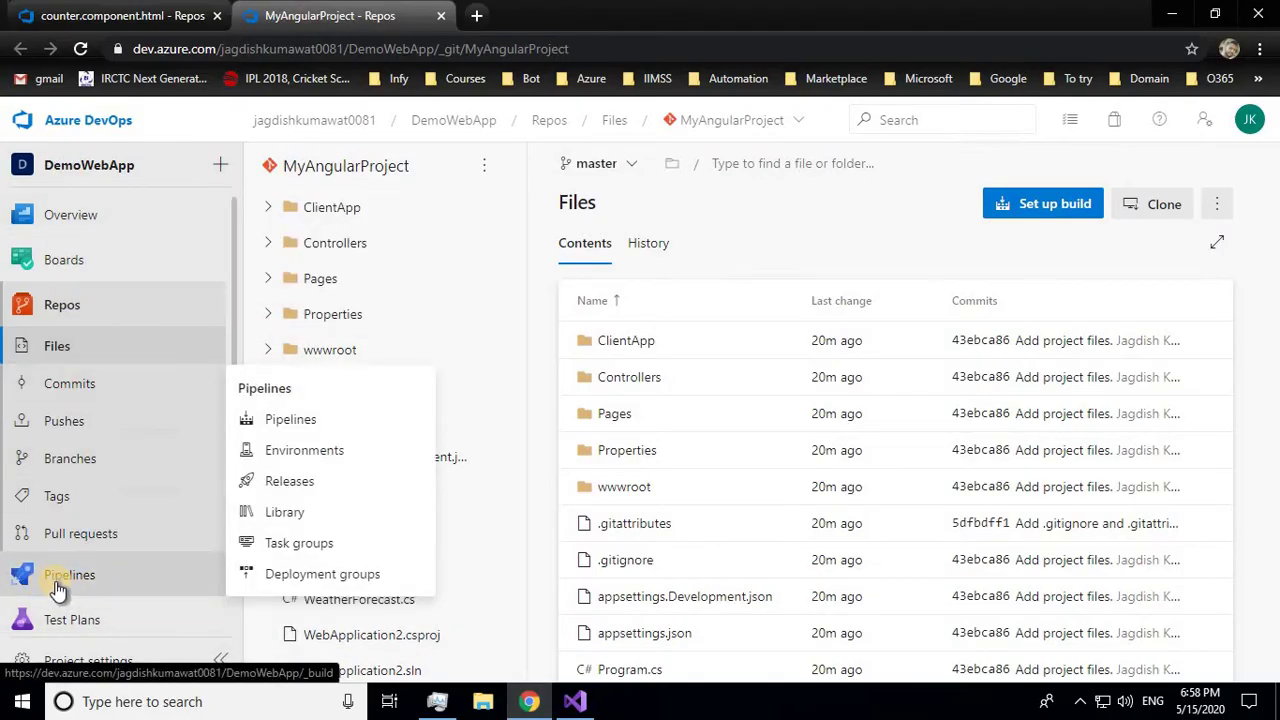
click(300, 420)
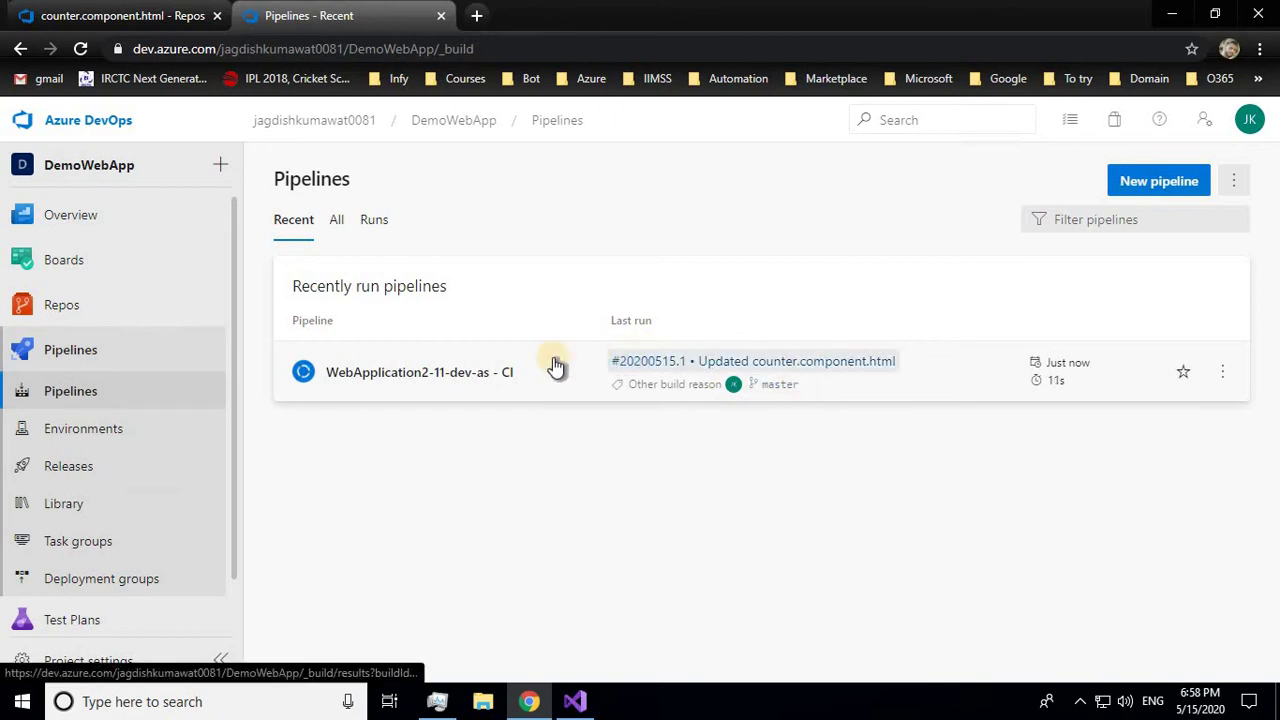
Step: Return to Visual Studio and read the Azure Pipelines setup messages and resource details in the output
click(522, 700)
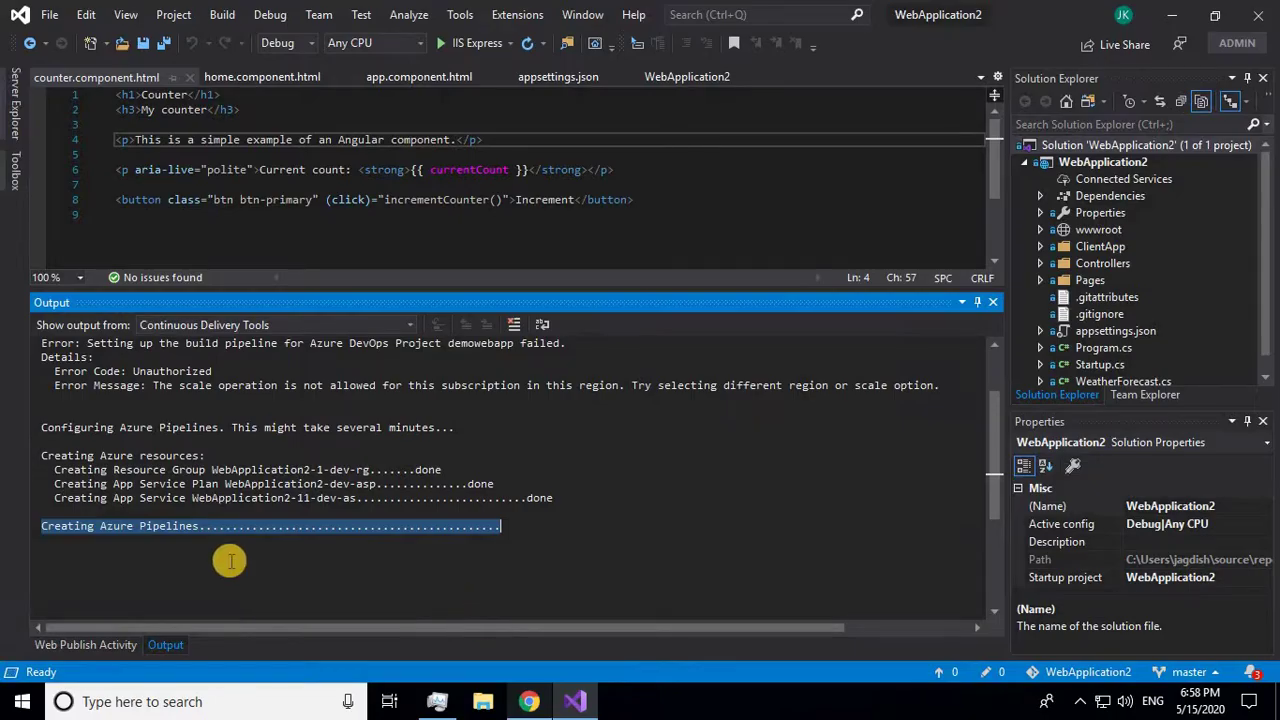
click(135, 528)
drag(33, 529, 590, 555)
click(183, 536)
click(428, 563)
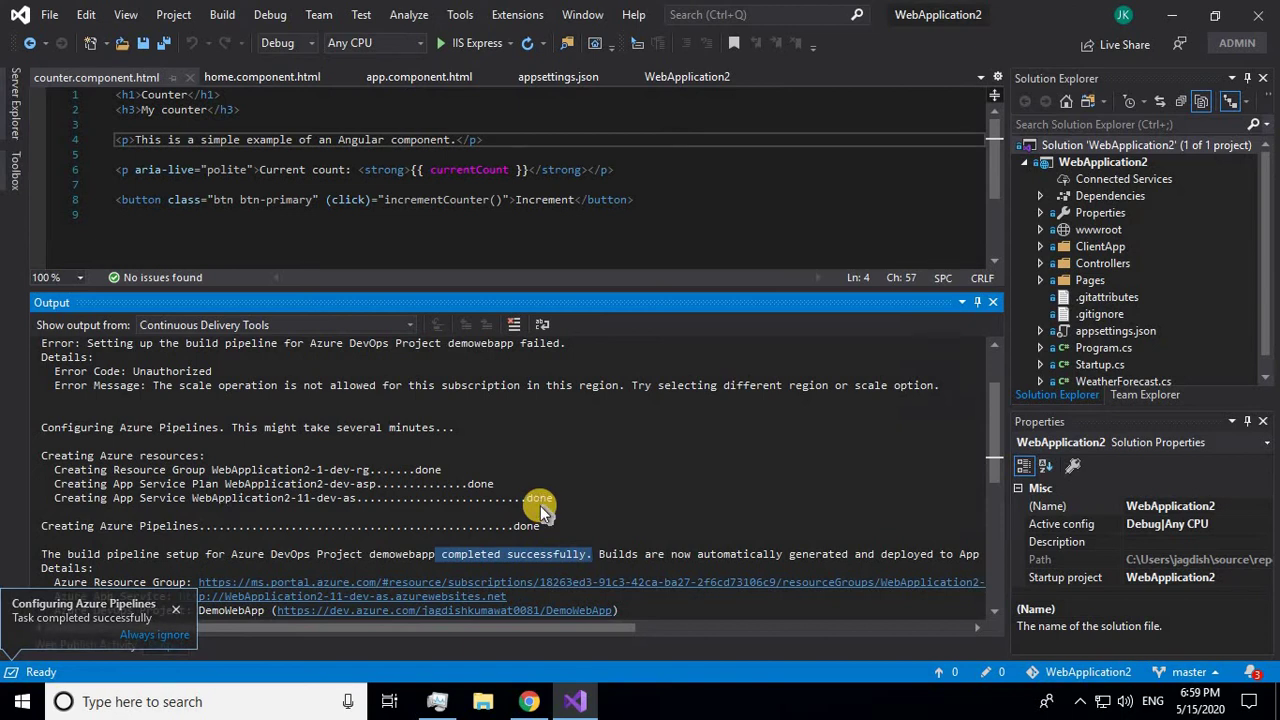
scroll(628, 491, down, 3)
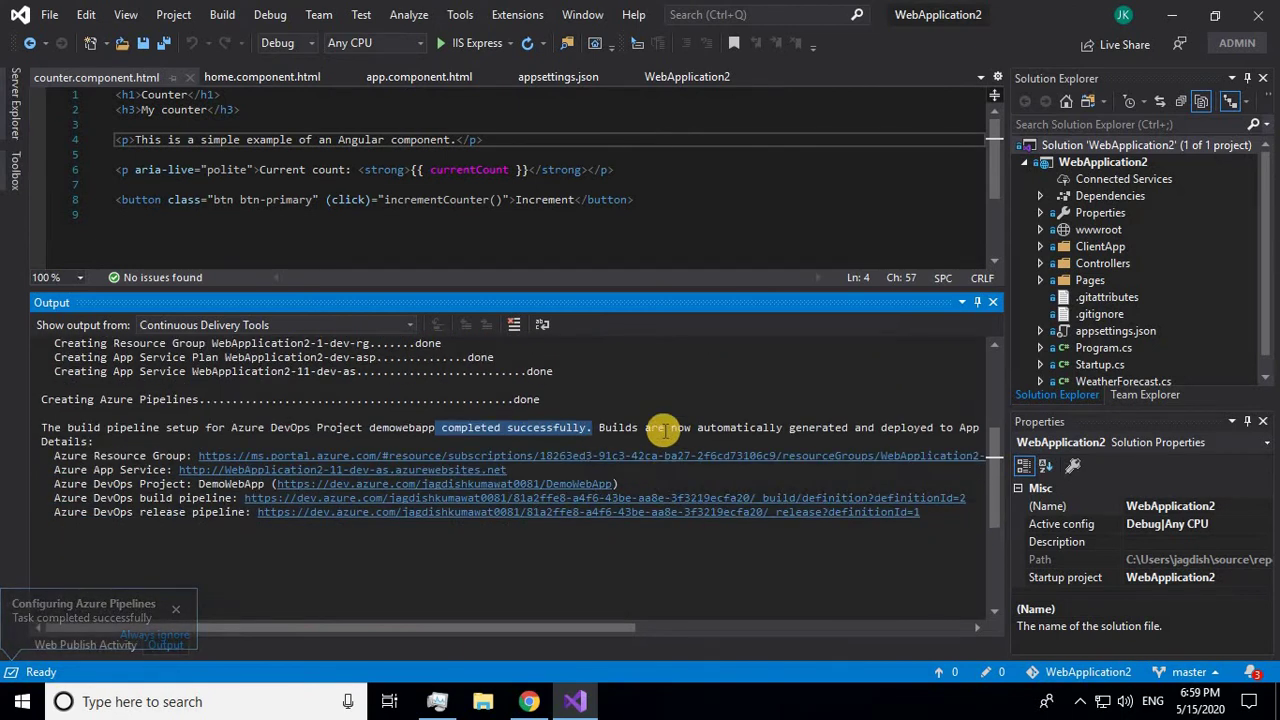
drag(606, 427, 600, 443)
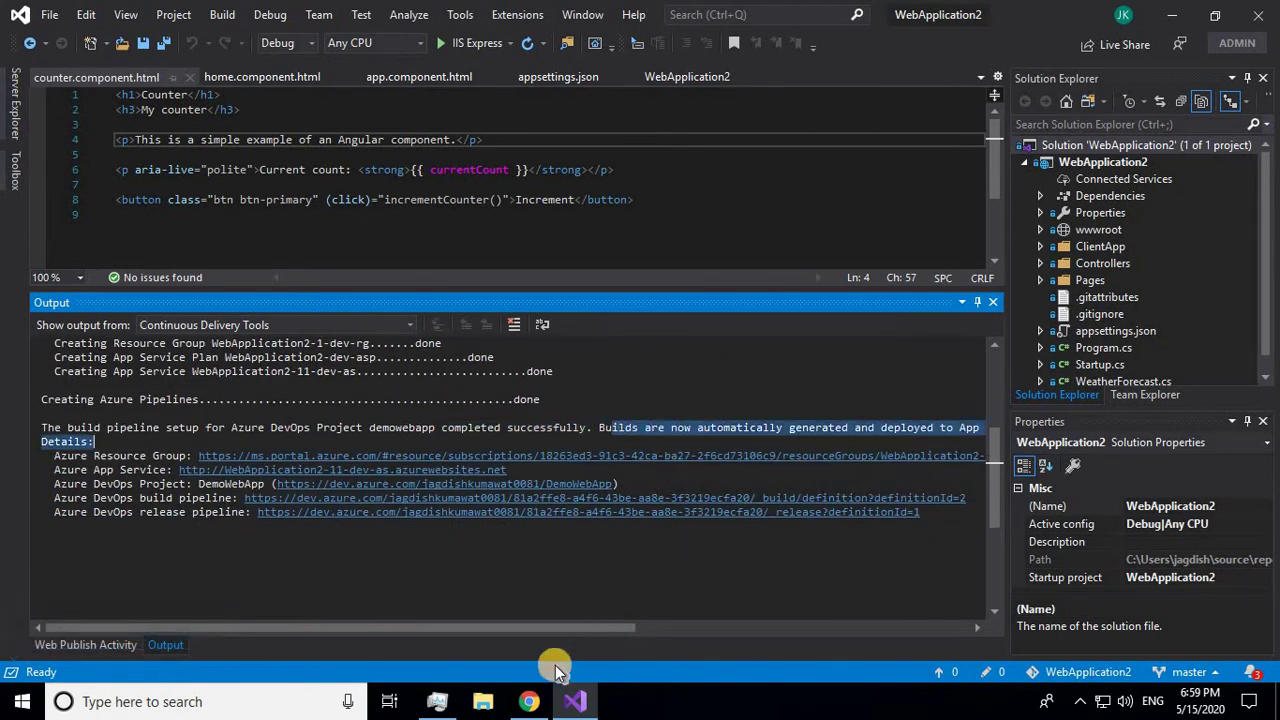
Step: Switch to Chrome and open the Build job logs for run #20200515.1 of the WebApplication2-11-dev-as - CI pipeline
click(530, 701)
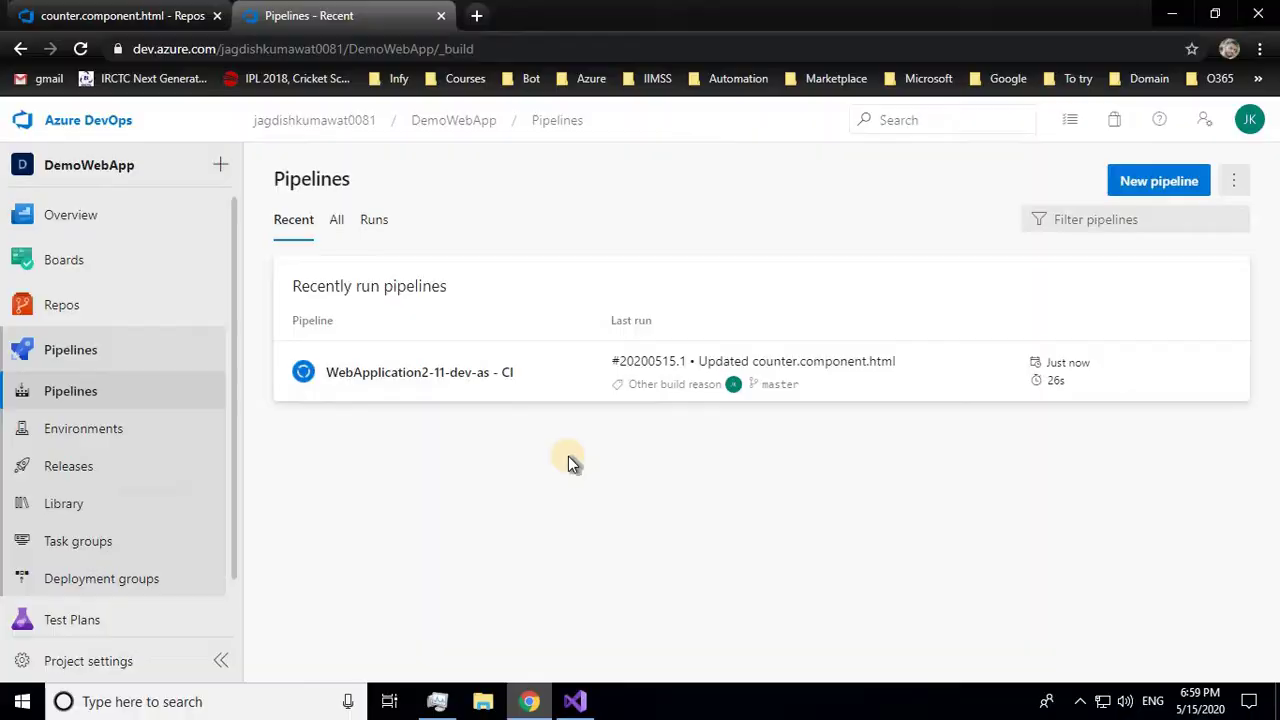
click(443, 374)
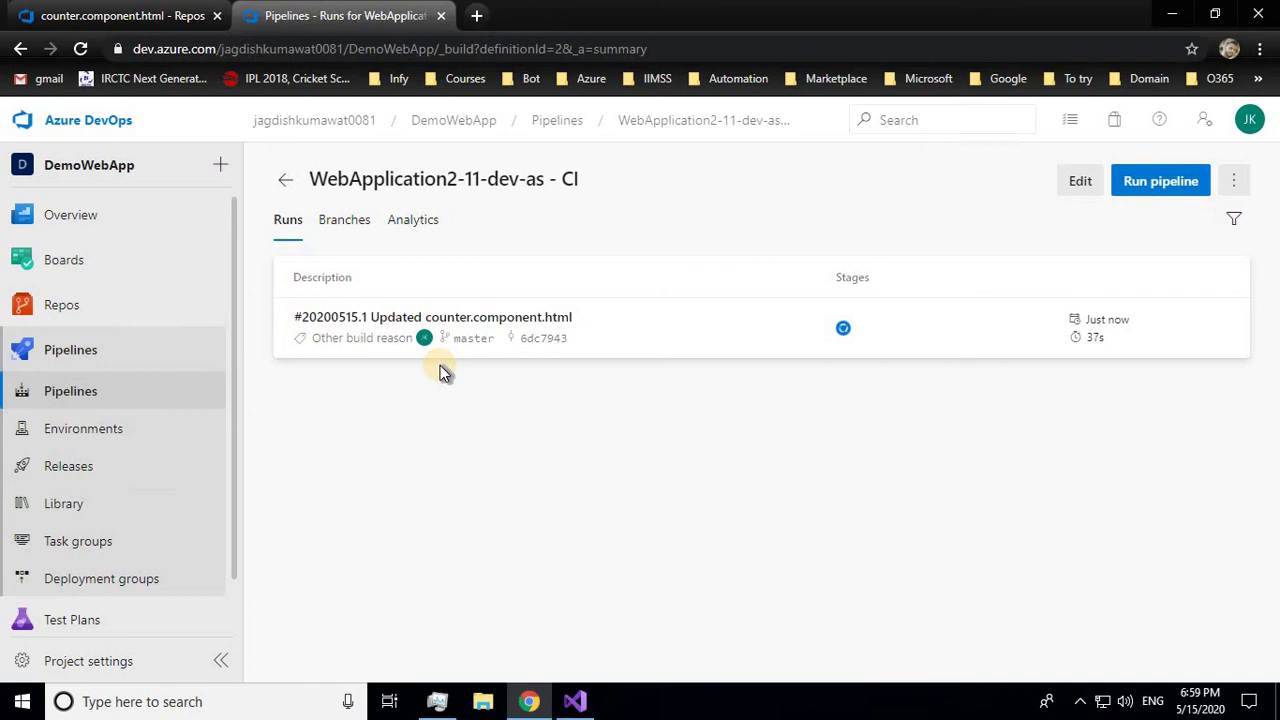
click(521, 324)
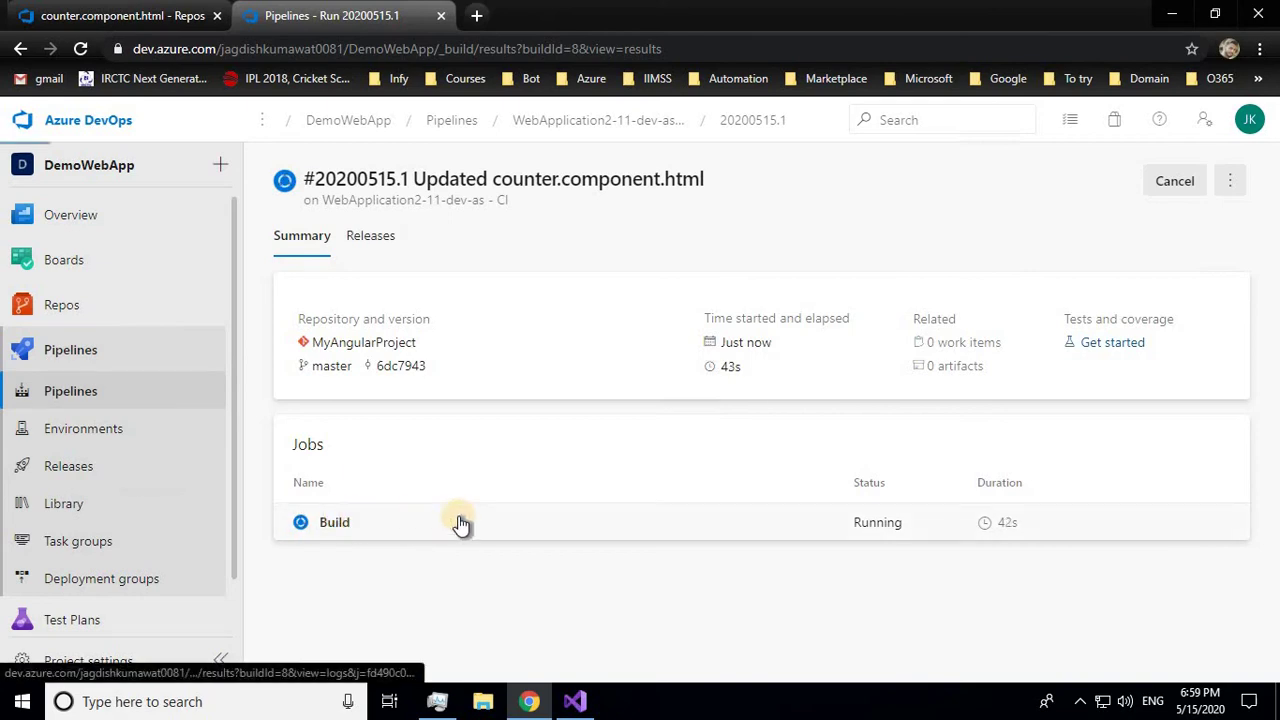
click(505, 488)
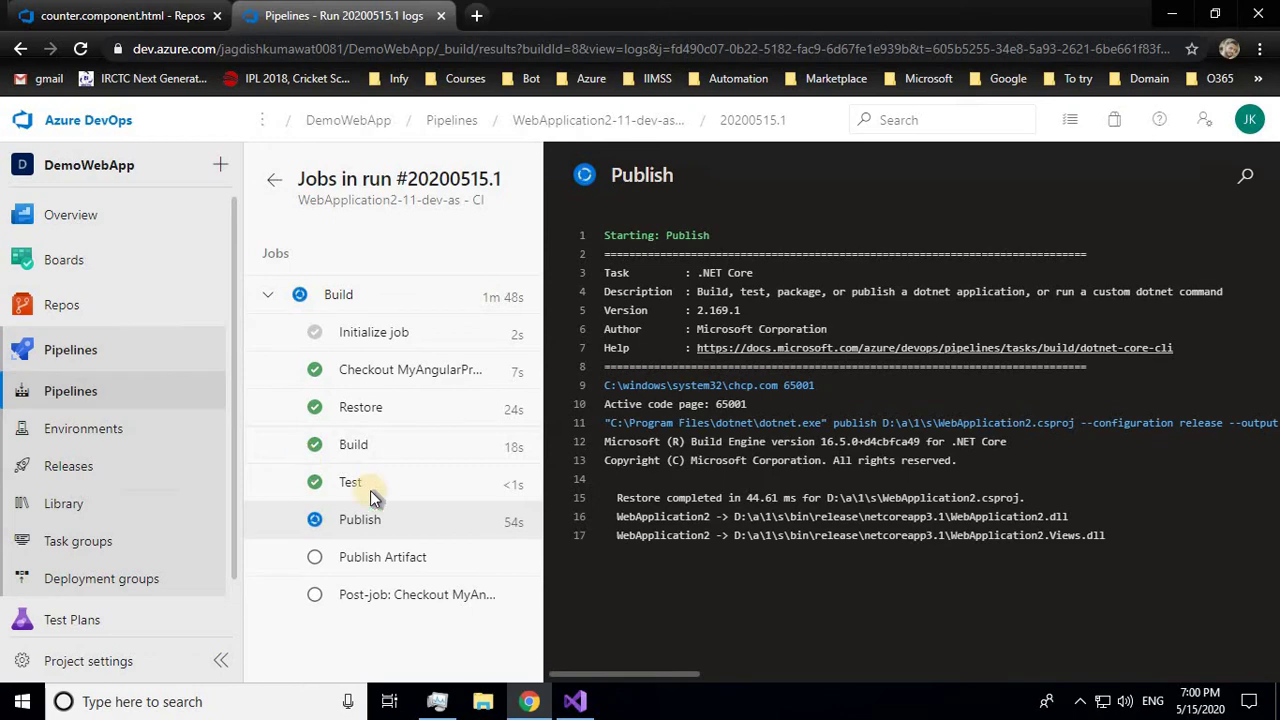
Step: Check the run's Publish progress, return to Visual Studio, and copy the Azure App Service URL from the output
click(585, 706)
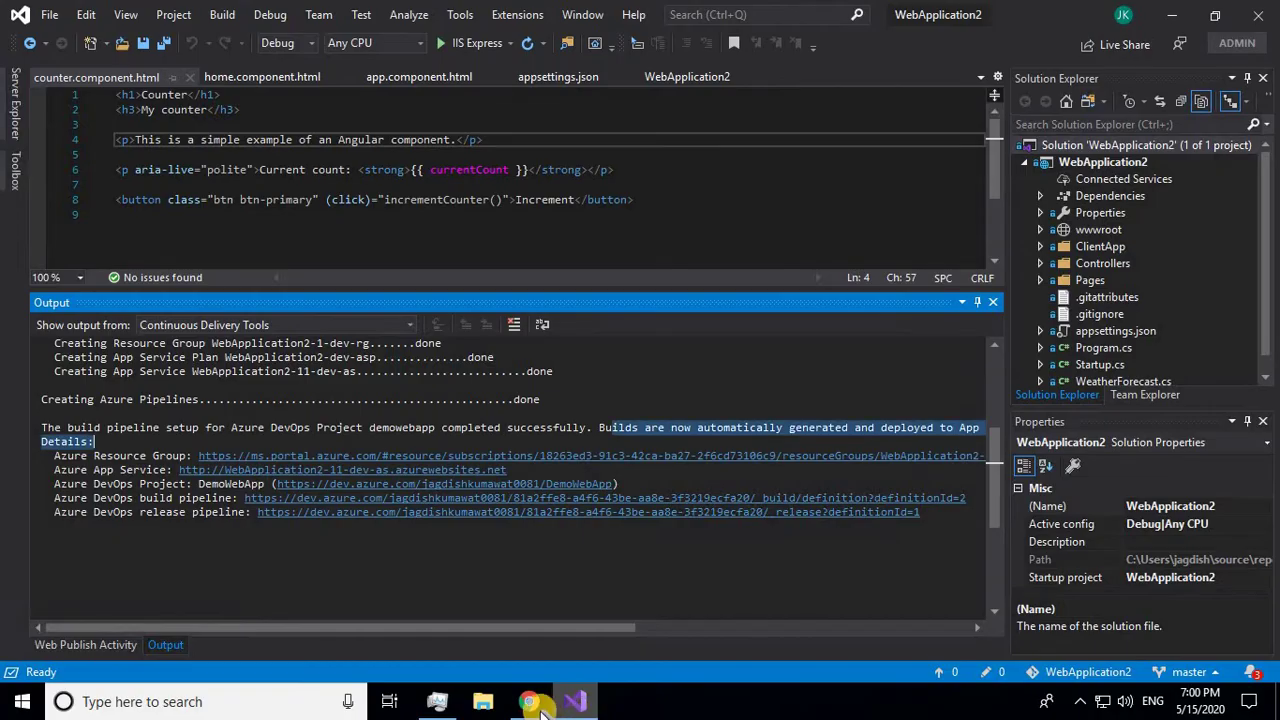
mouse_move(535, 706)
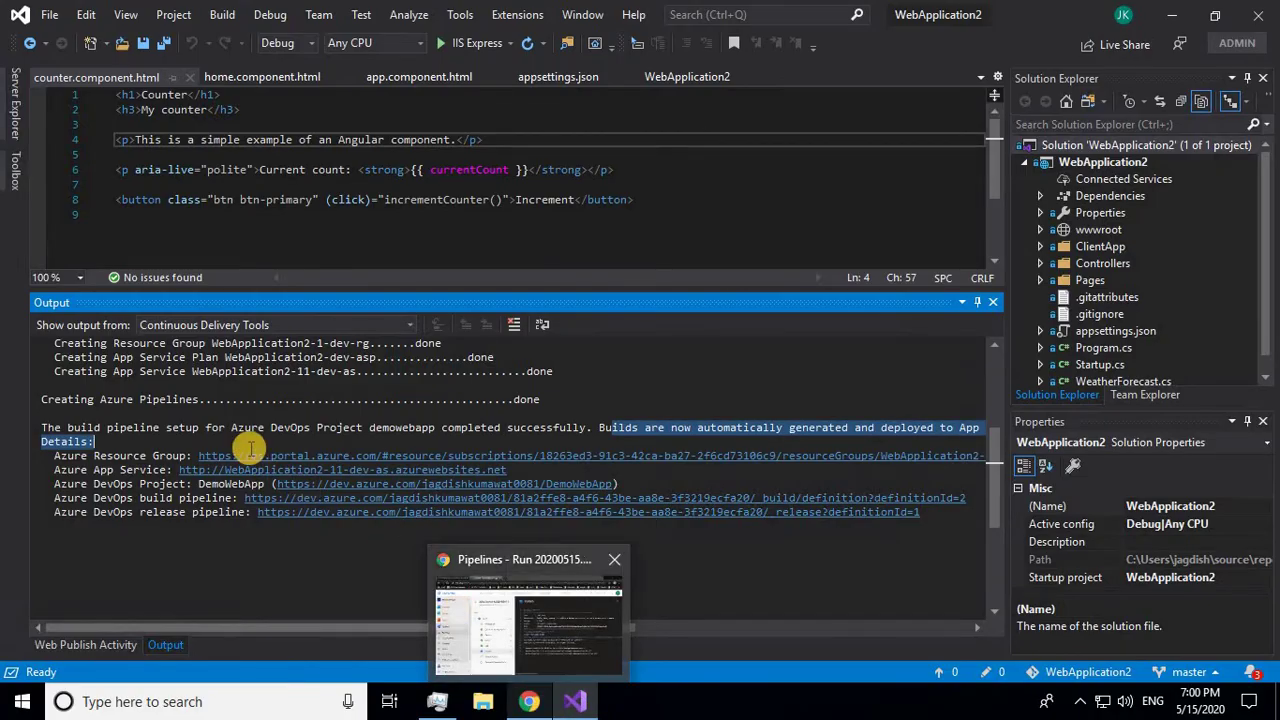
click(530, 701)
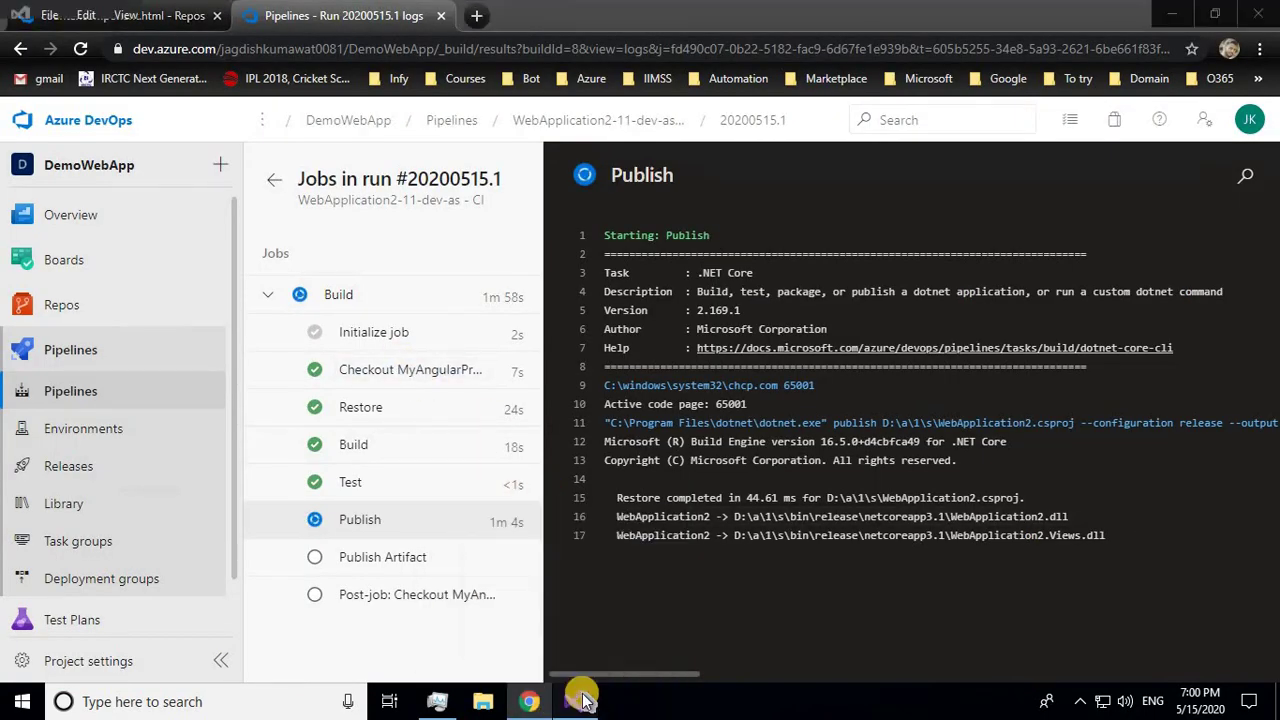
click(580, 695)
click(238, 413)
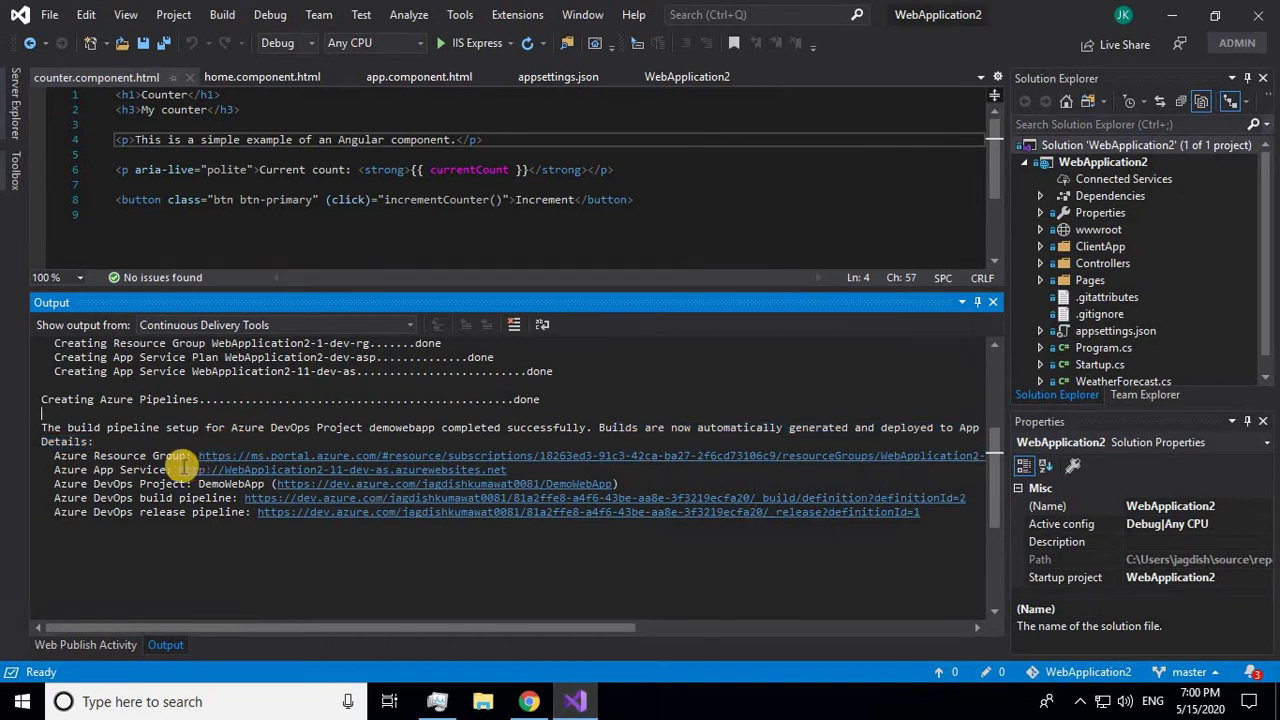
click(212, 471)
drag(212, 471, 507, 470)
key(ctrl+c)
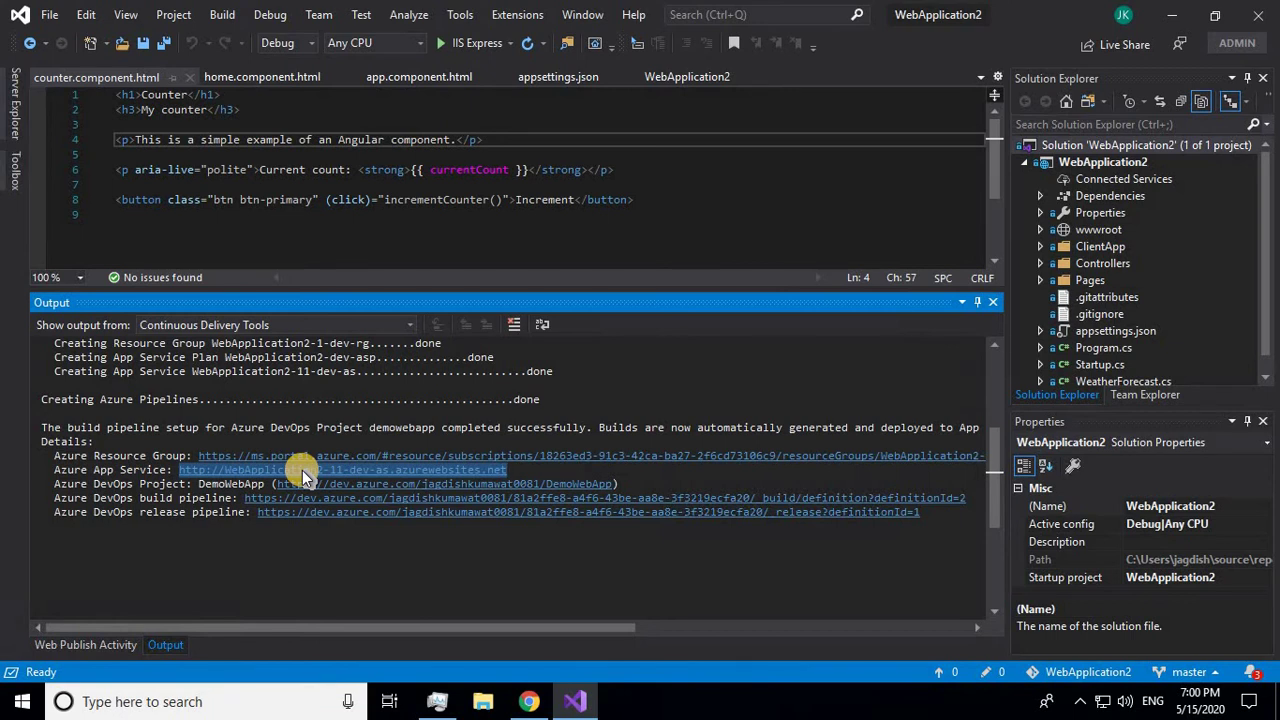
click(528, 701)
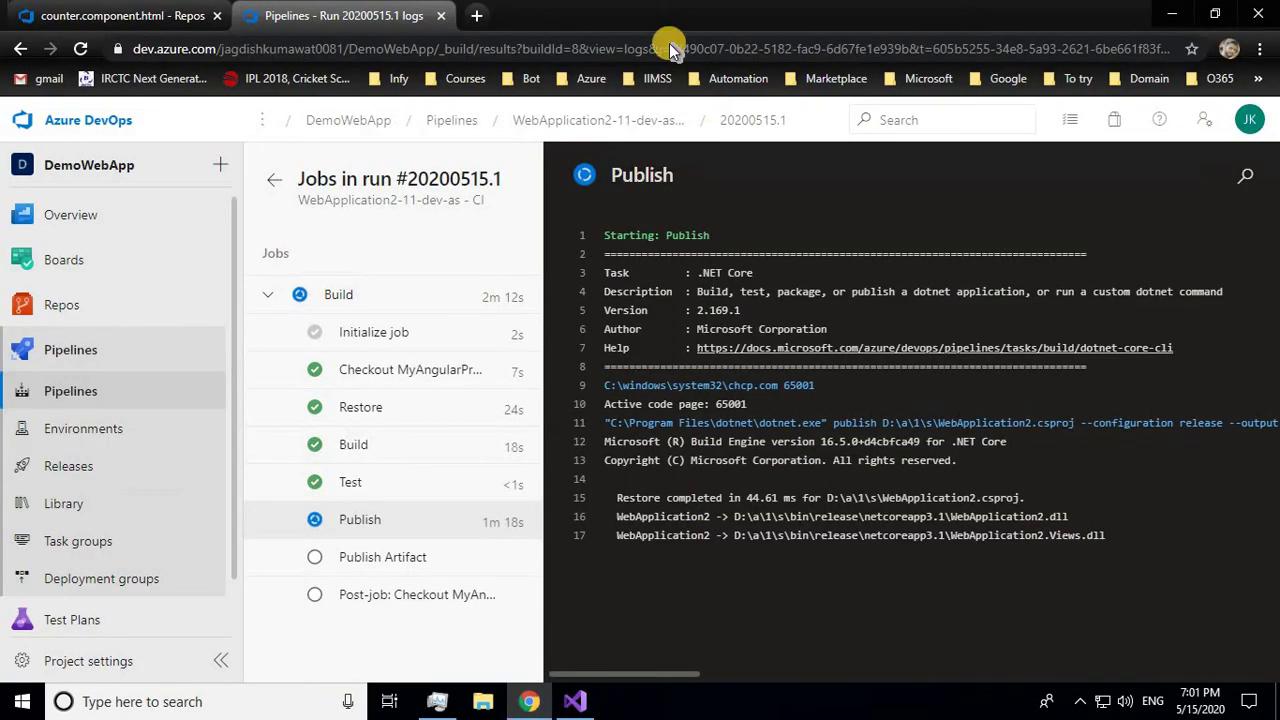
click(476, 15)
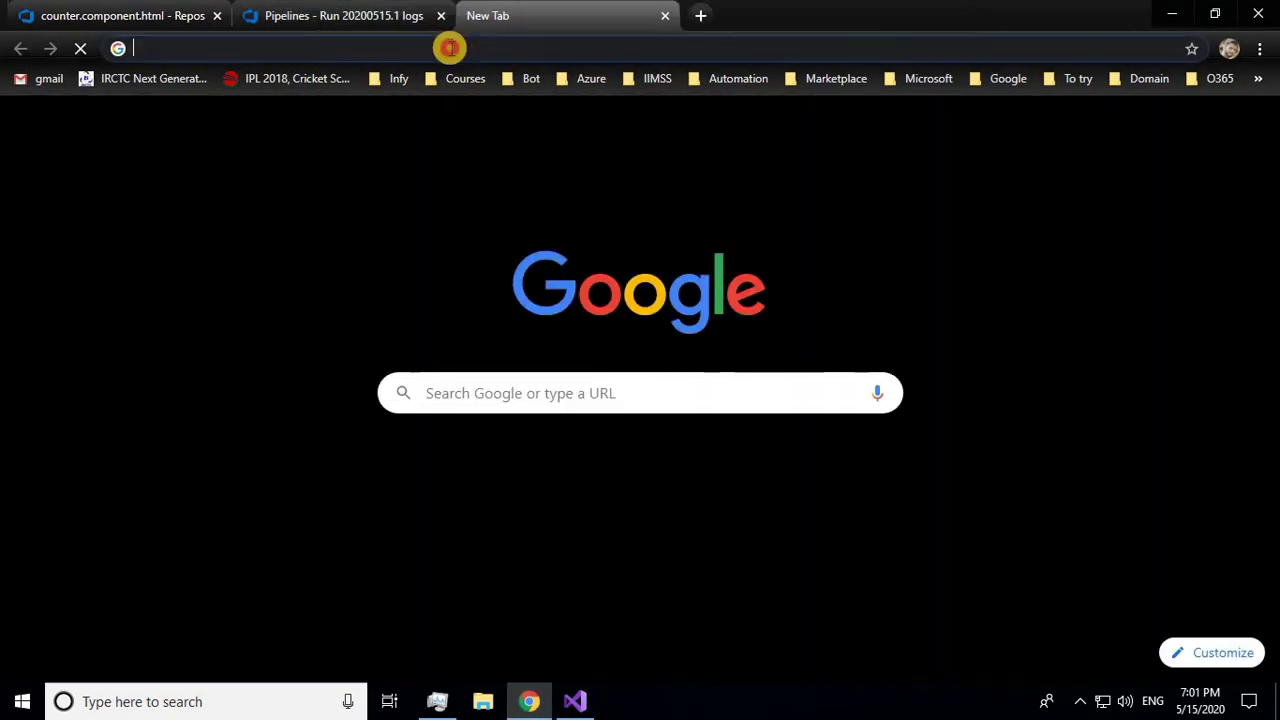
click(449, 48)
key(ctrl+v)
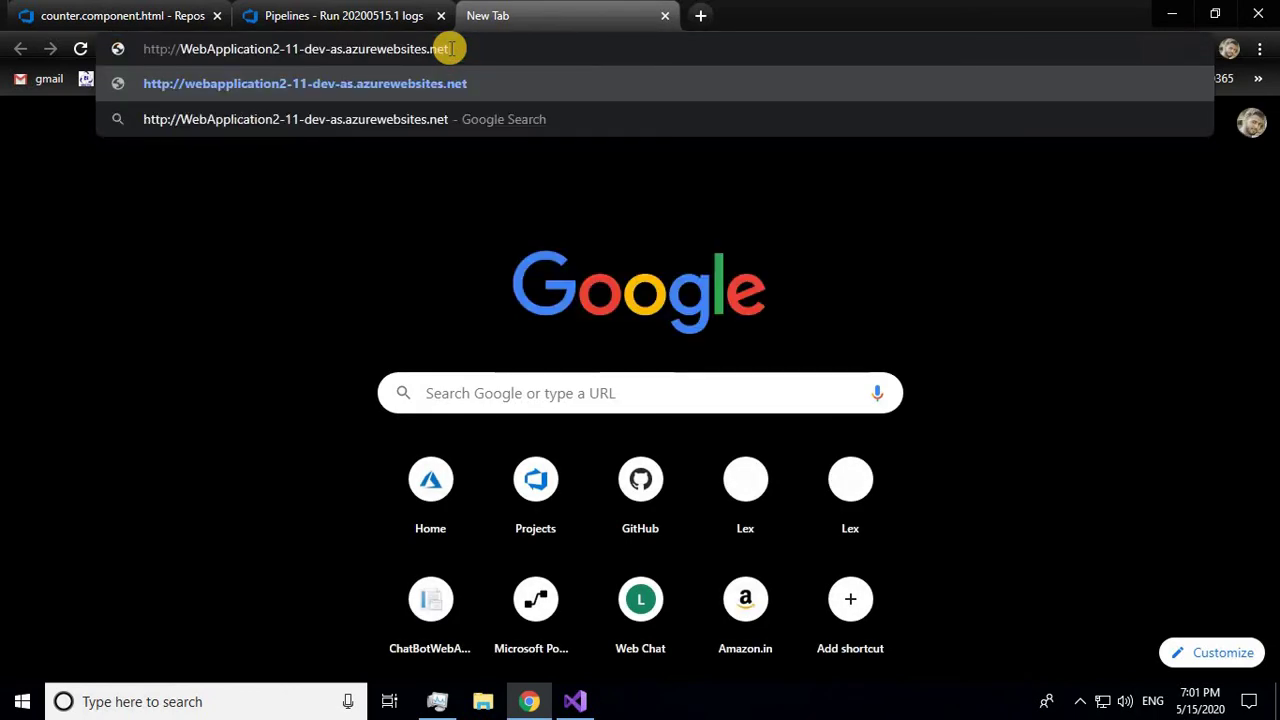
key(Return)
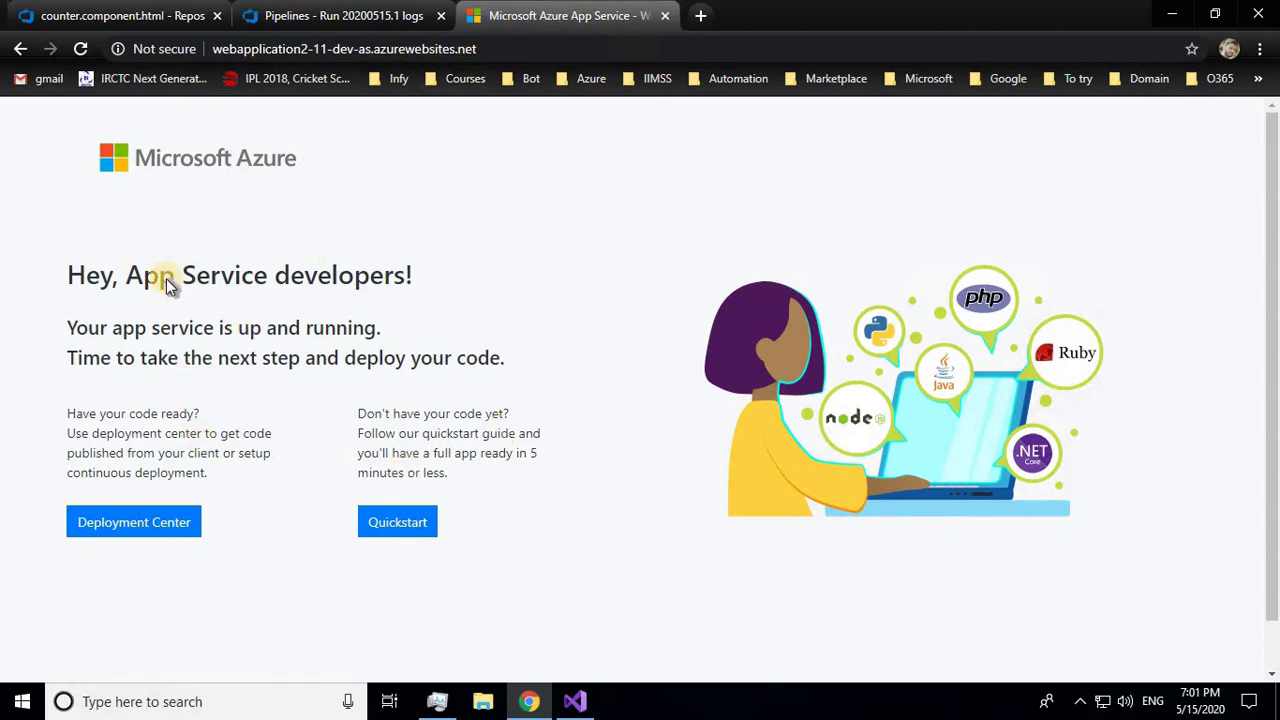
drag(214, 433, 230, 466)
click(82, 448)
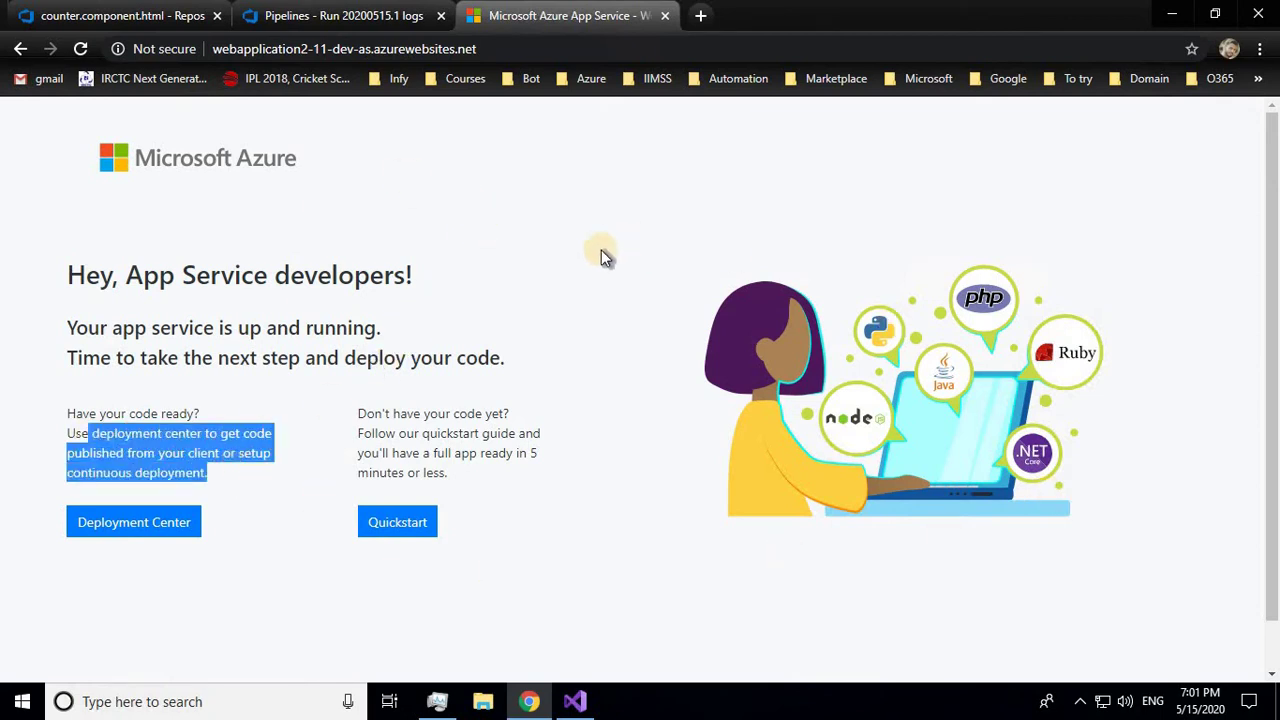
click(472, 288)
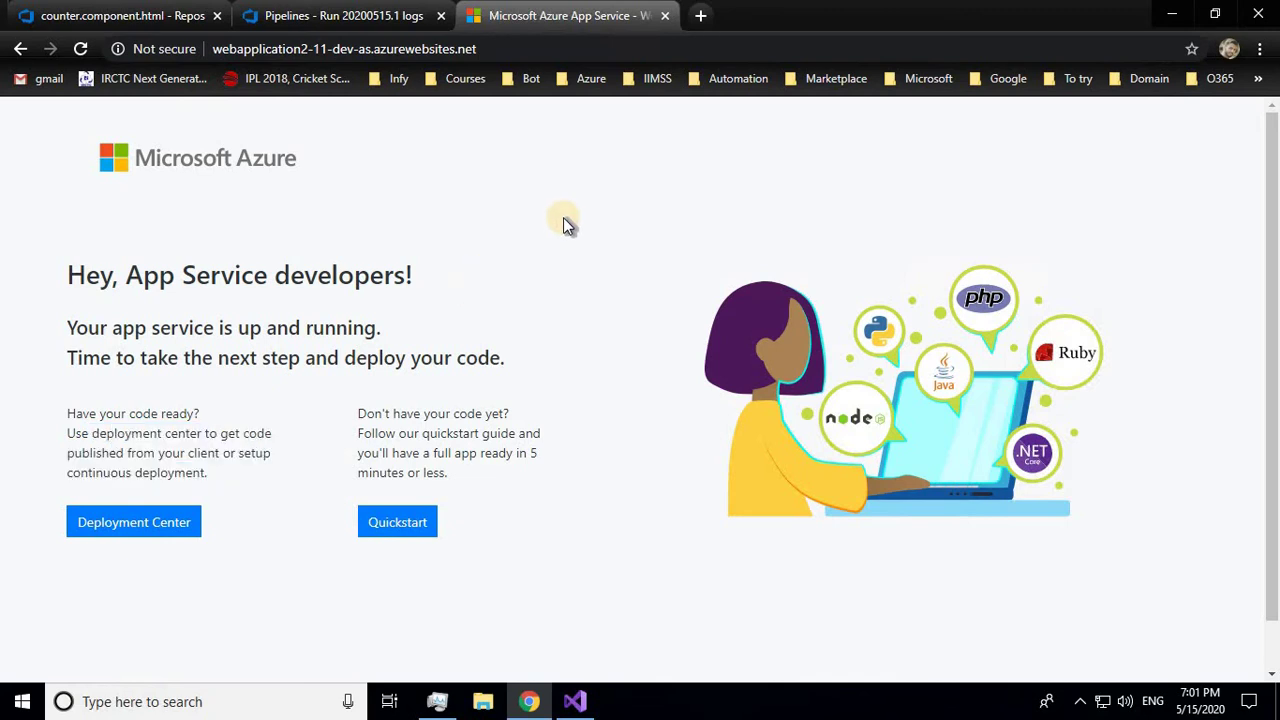
Step: Examine the Publish task log of pipeline run #20200515.1
click(400, 16)
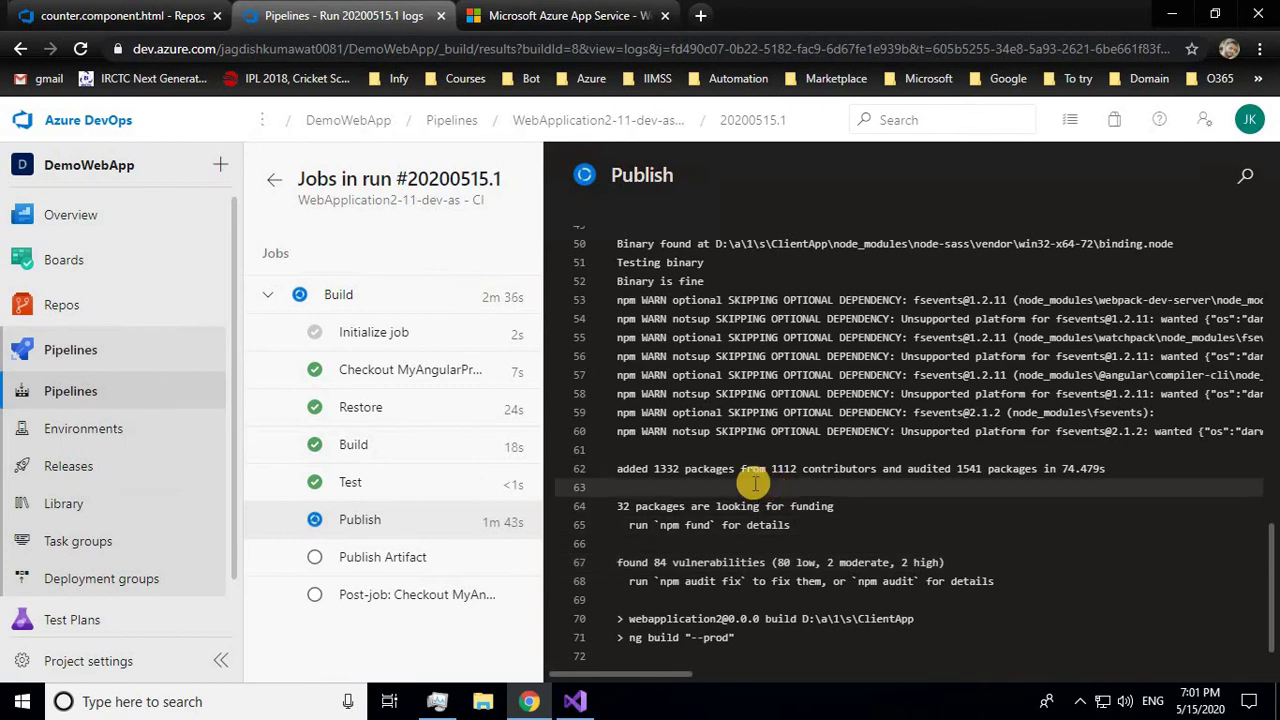
scroll(754, 483, down, 1)
scroll(754, 483, up, 5)
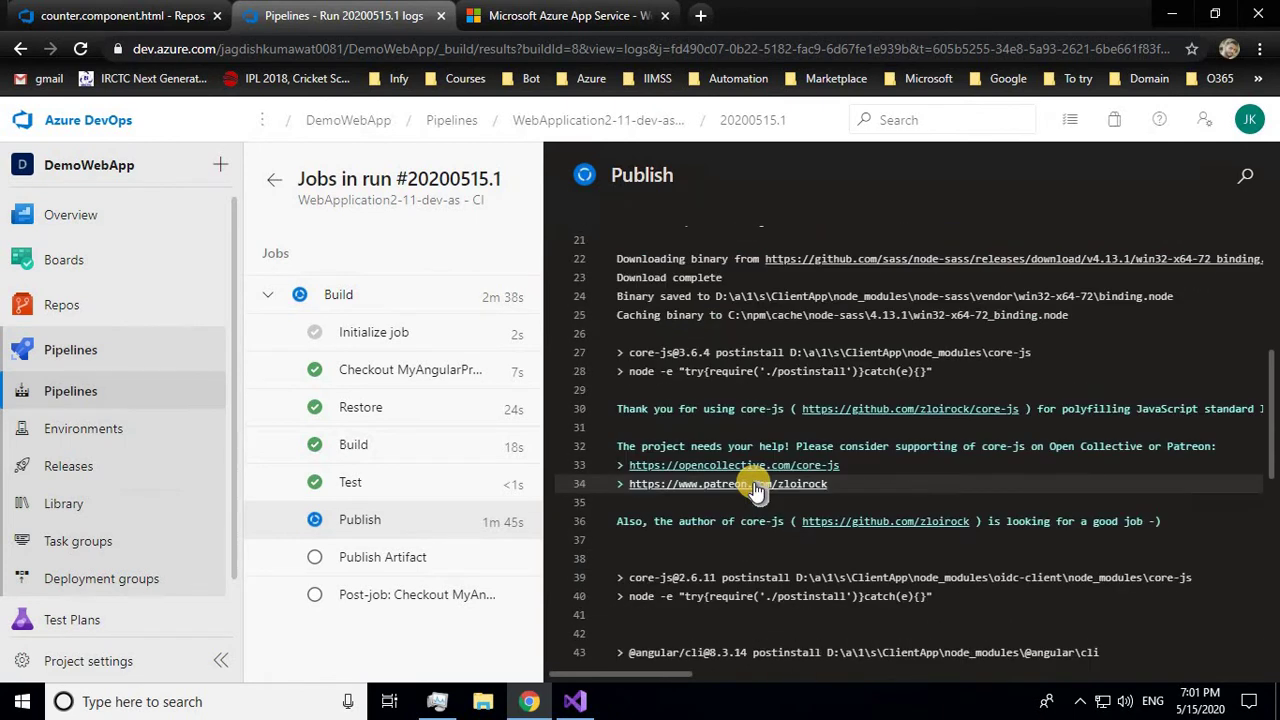
scroll(754, 483, down, 5)
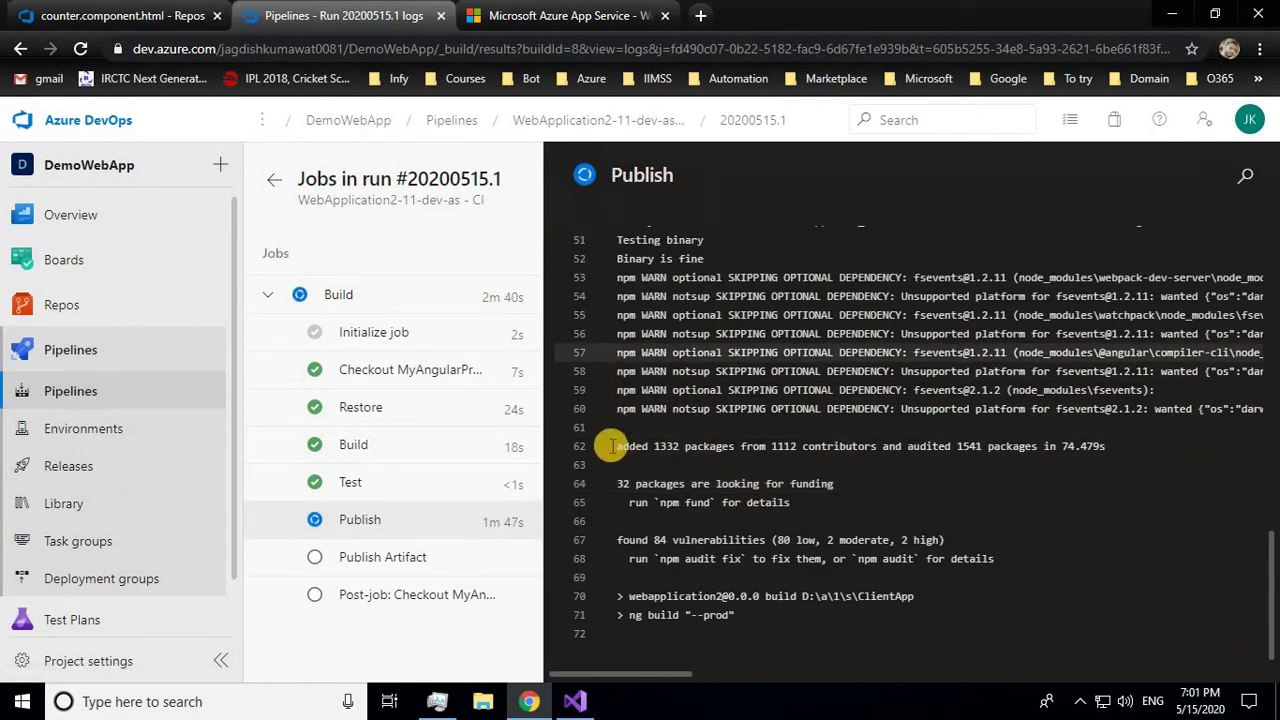
Step: Reload the App Service site to check for the deployment, and return to the run's Publish log
click(570, 16)
click(80, 49)
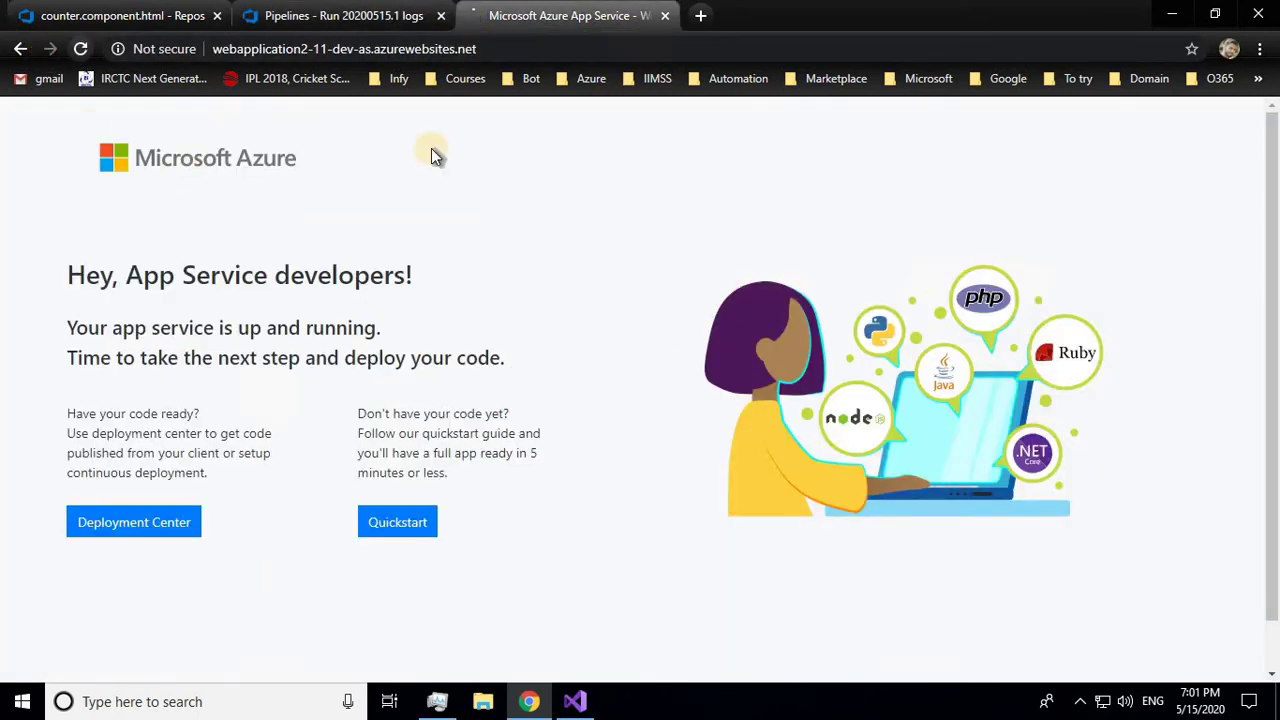
click(318, 17)
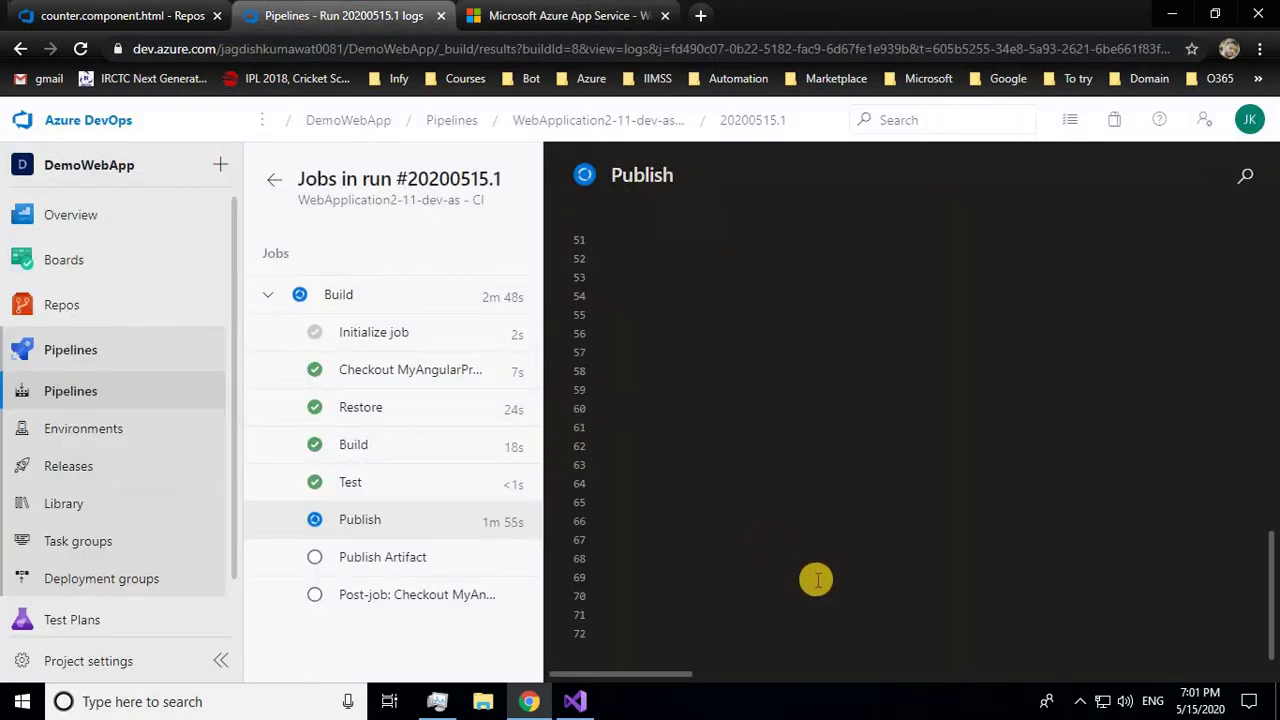
Step: Switch to Visual Studio and shrink the Output pane to give the code editor more height
key(alt+Tab)
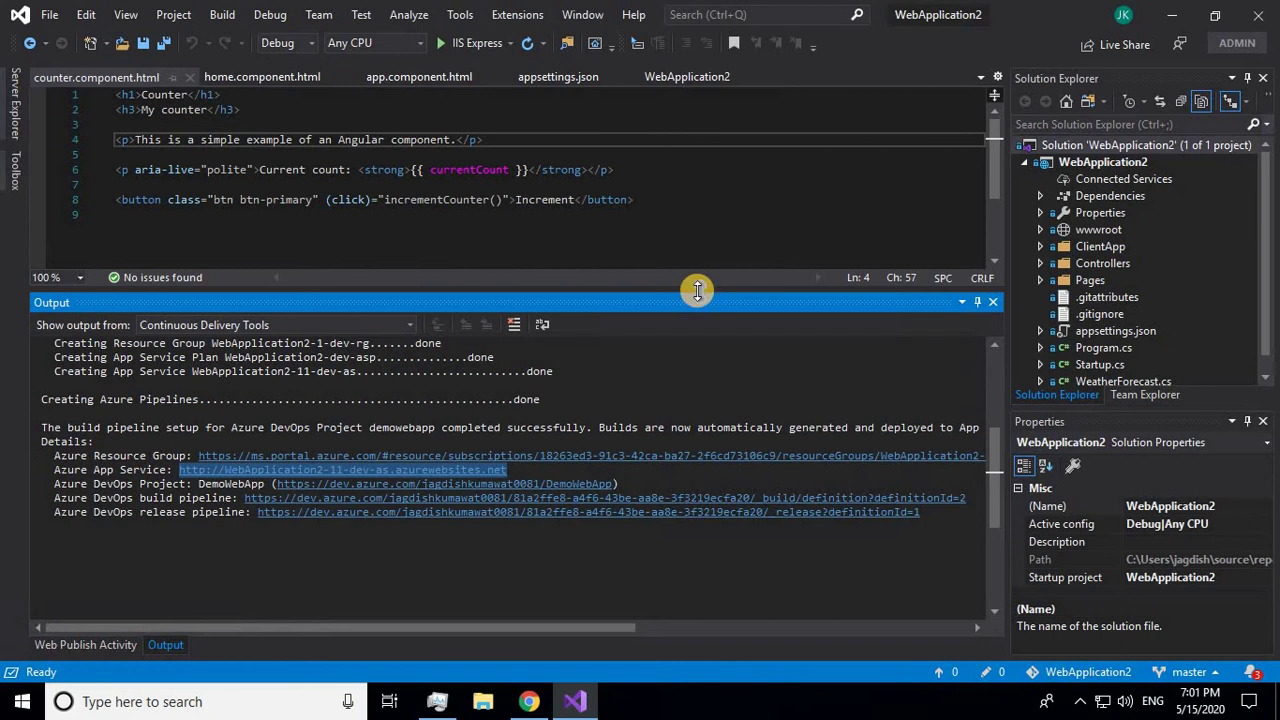
drag(697, 290, 683, 381)
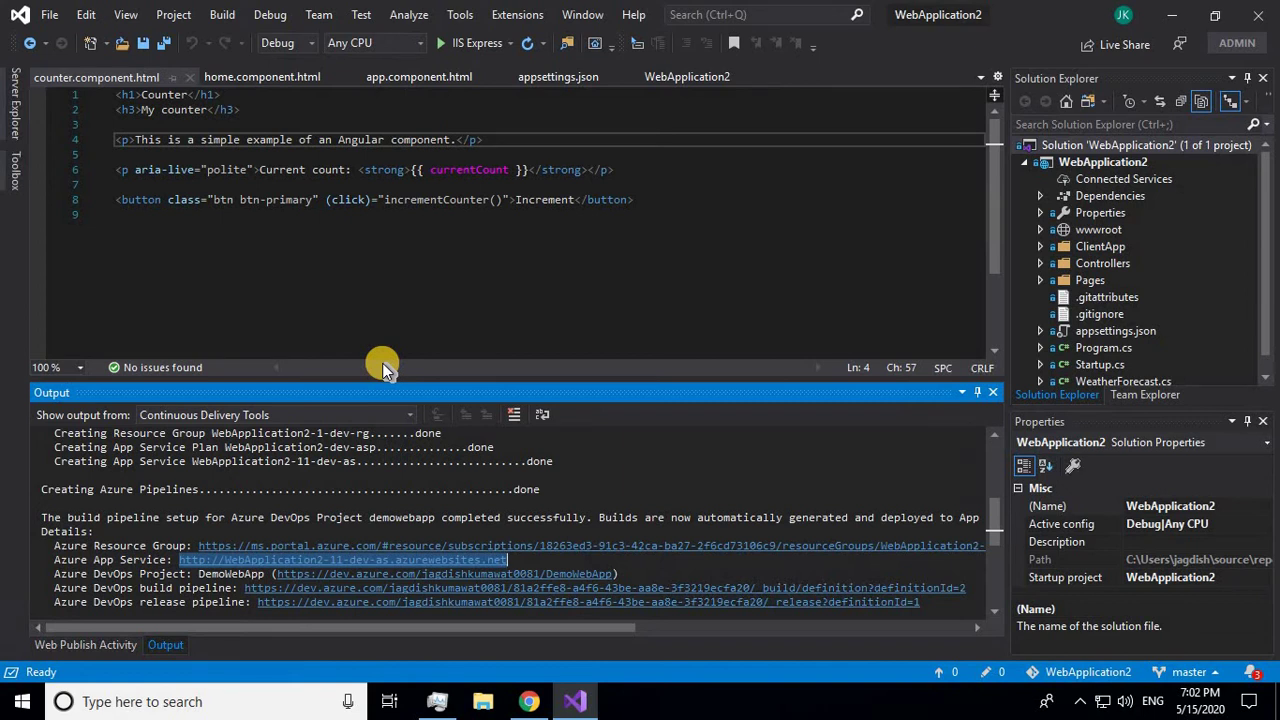
Step: Switch to Chrome, check the Build job, and open Release-1 of the WebApplication2-11-dev-as - CD pipeline to view its Dev stage
mouse_move(518, 707)
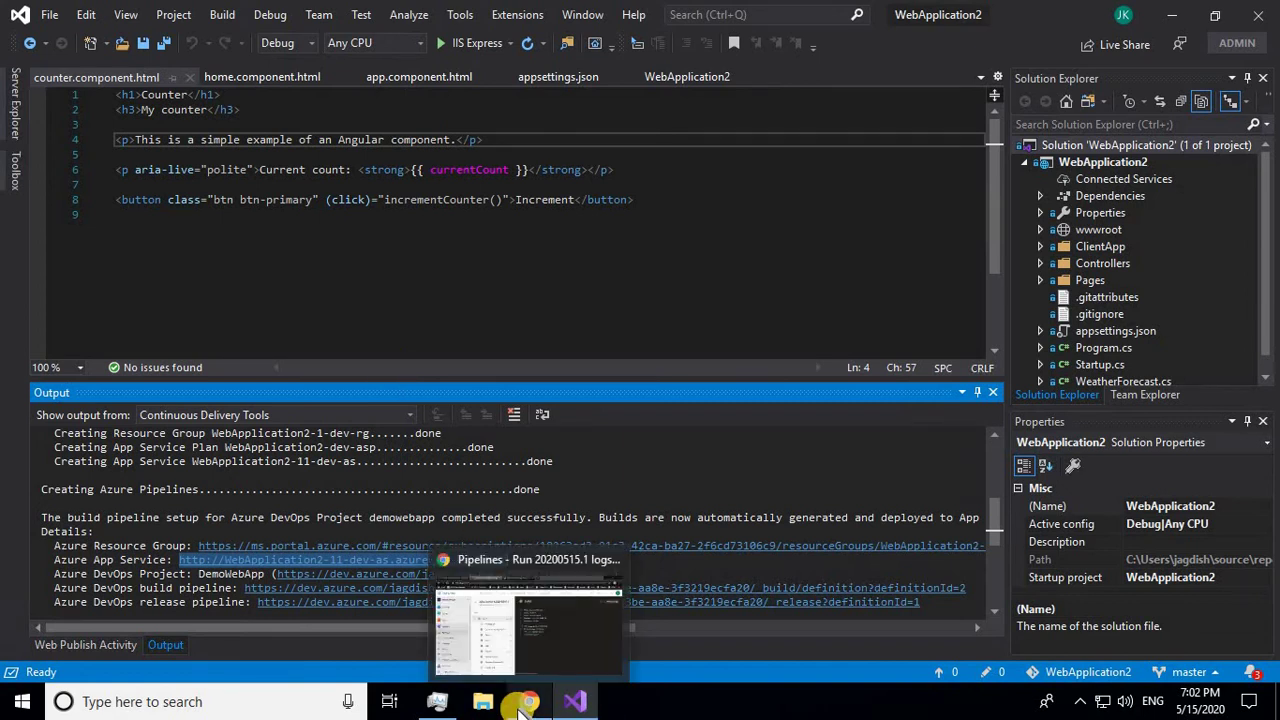
click(518, 707)
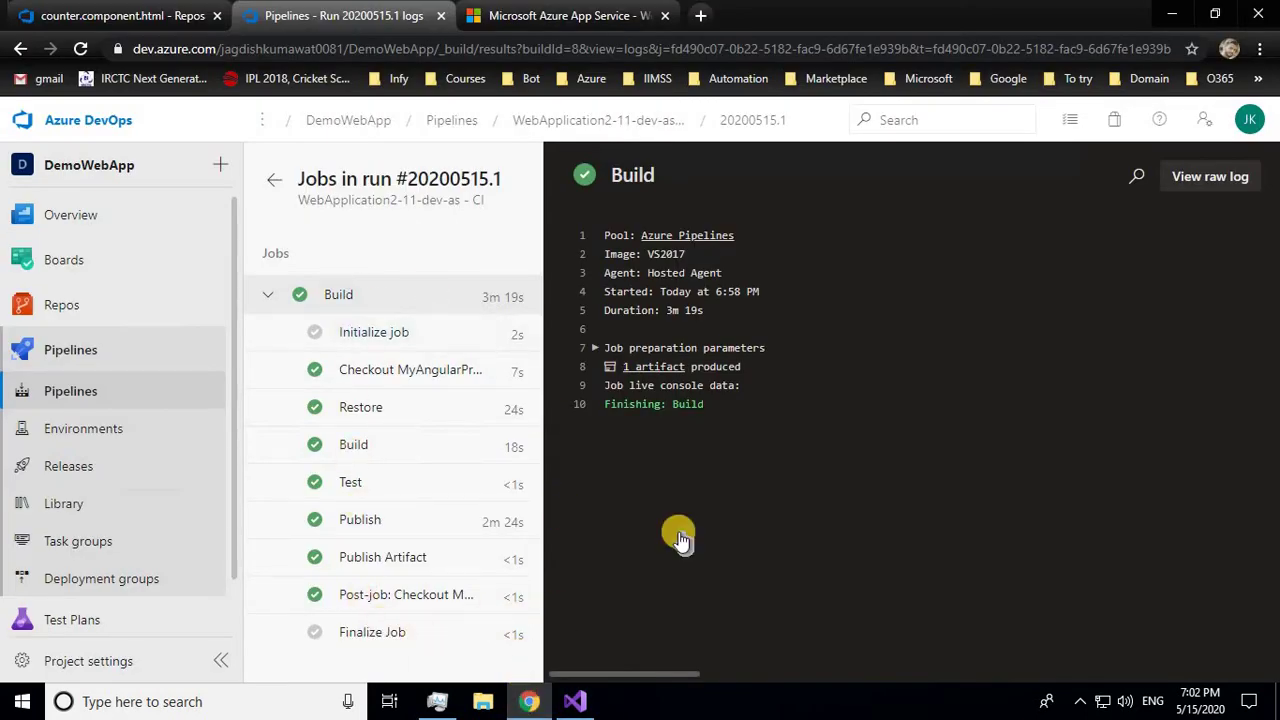
click(60, 465)
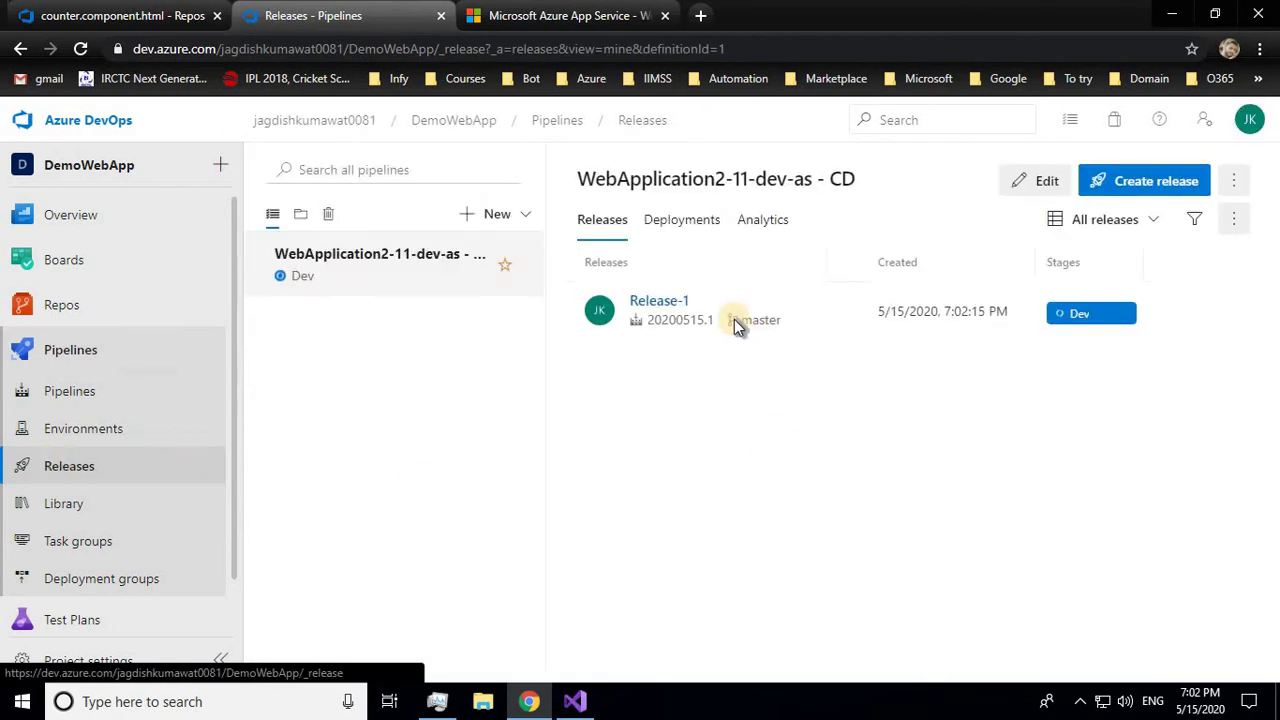
click(666, 302)
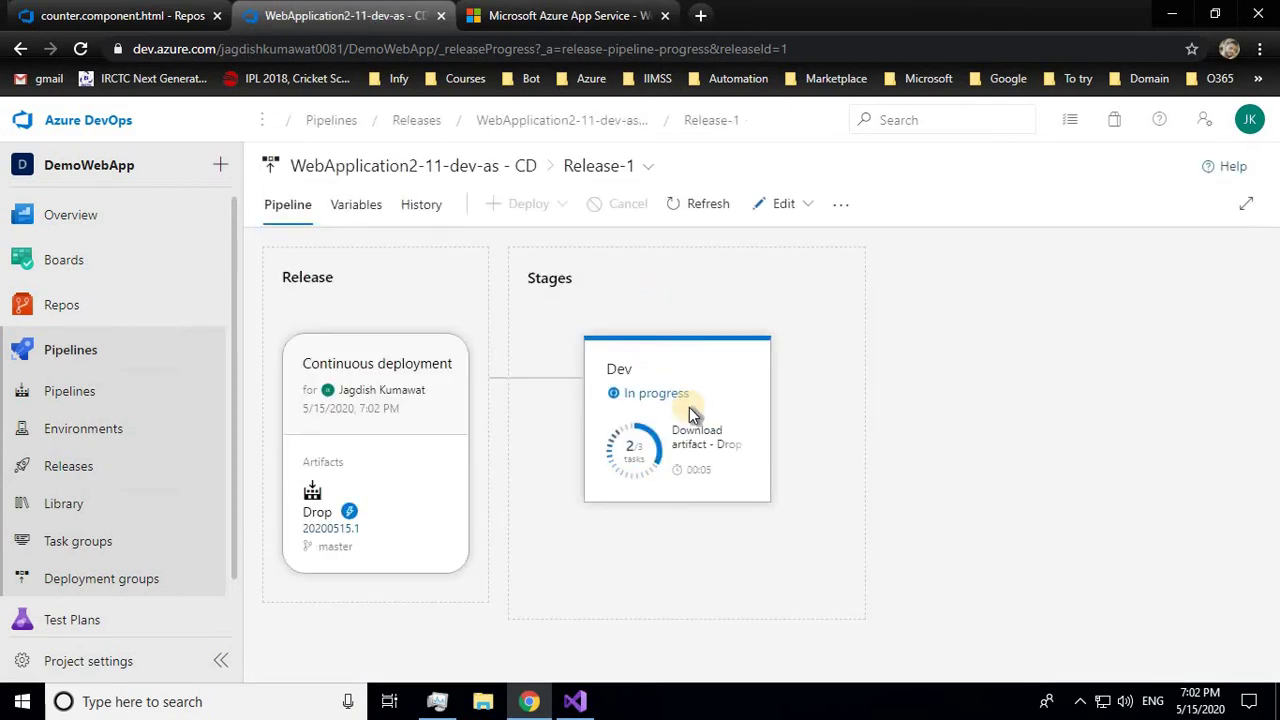
mouse_move(700, 450)
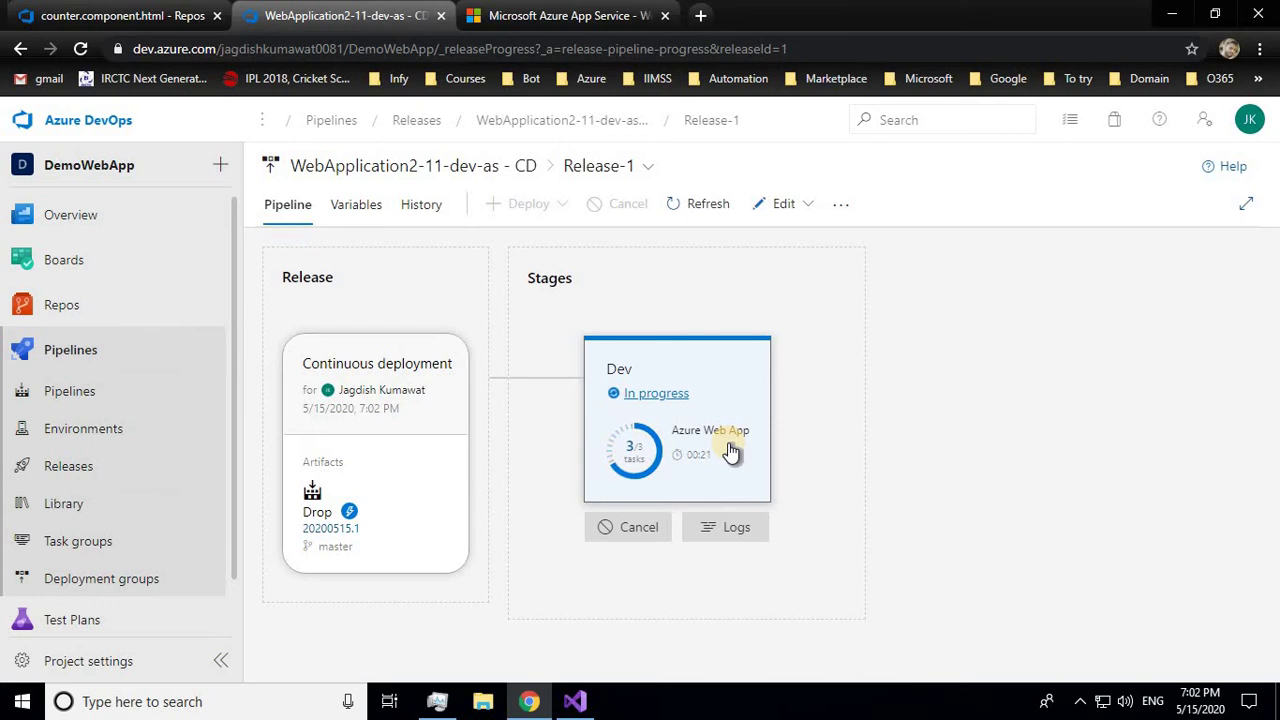
Step: Reopen Release-1 from the project's releases list and check the Dev stage's deployment status
click(97, 393)
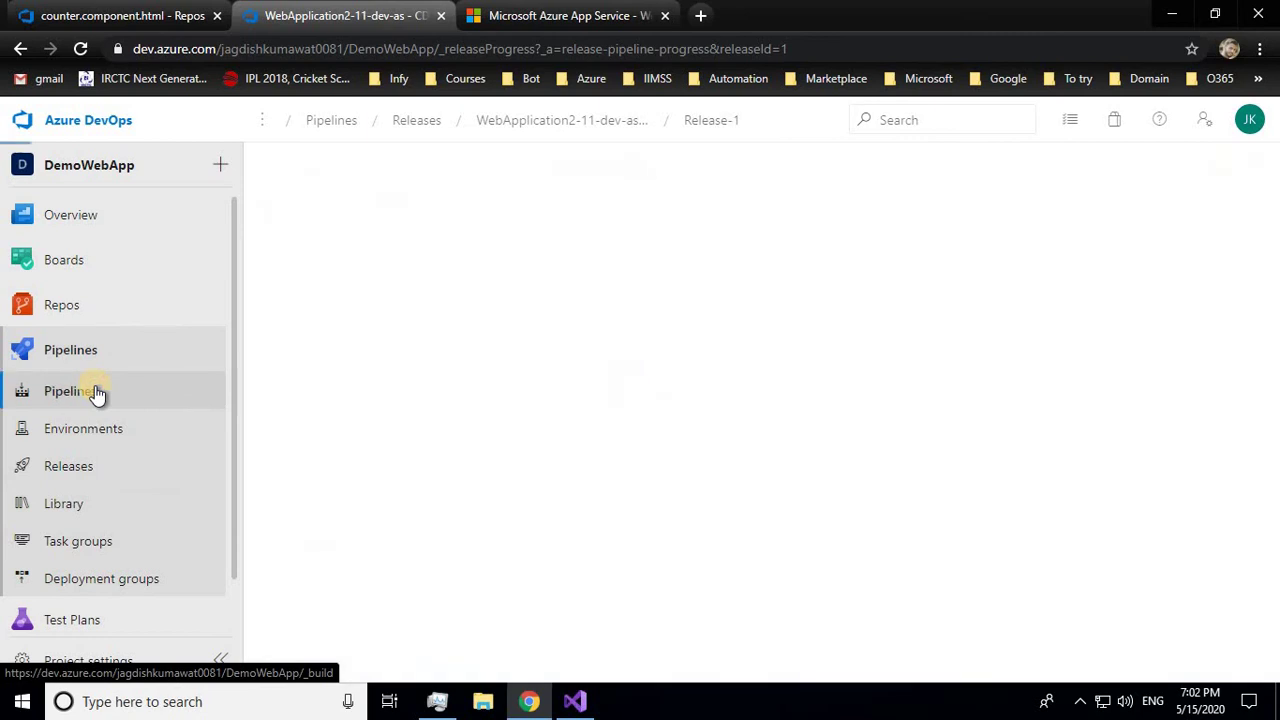
click(95, 466)
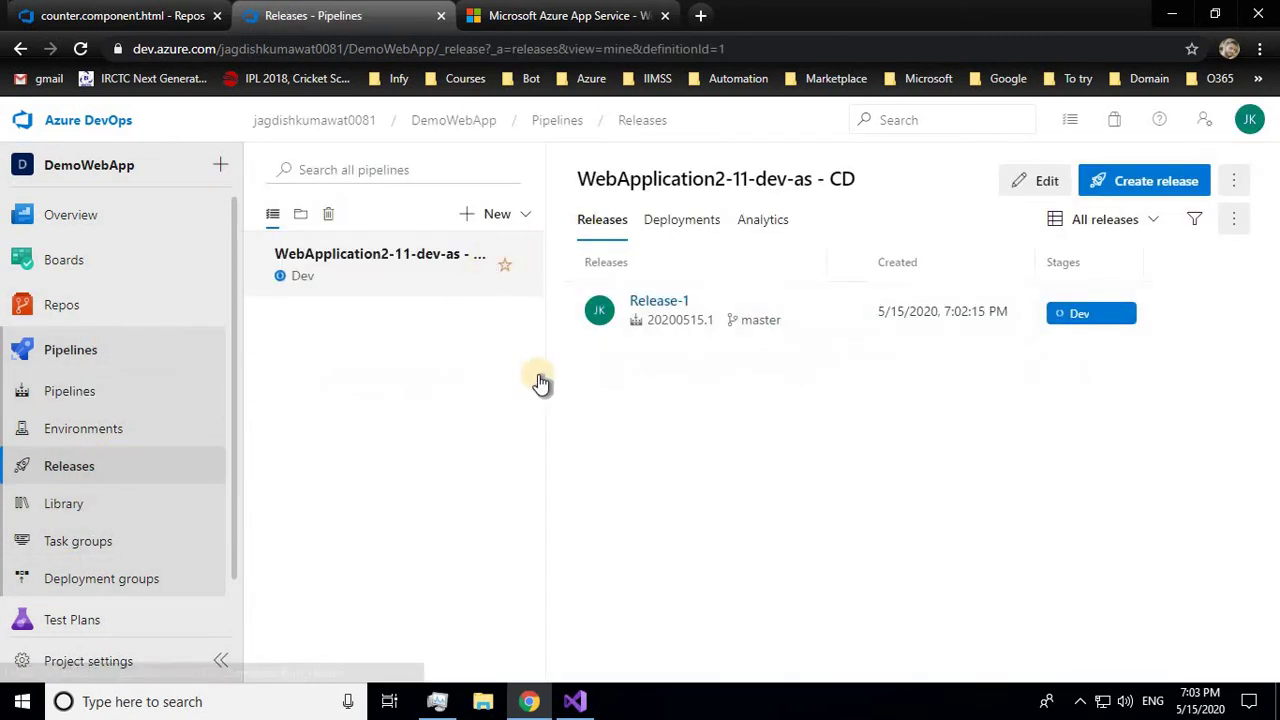
click(672, 301)
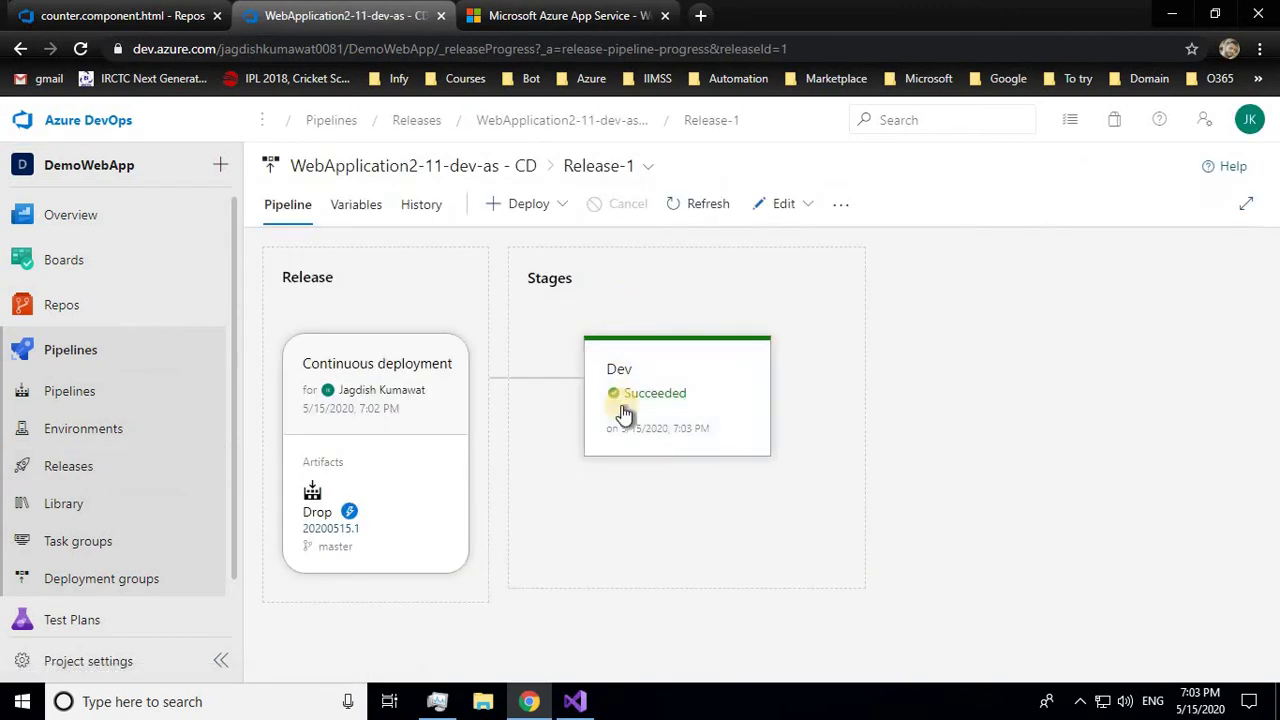
mouse_move(686, 410)
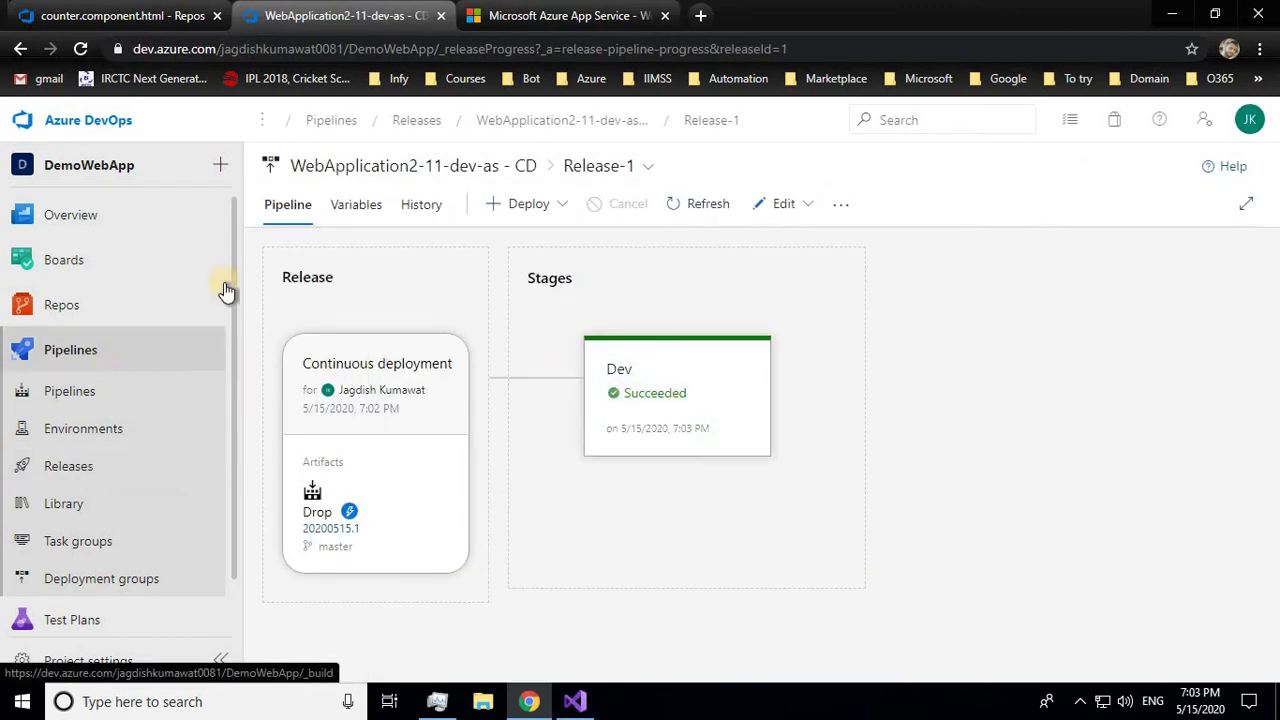
Step: Reload the App Service site in its browser tab and read the deployed home page
click(549, 18)
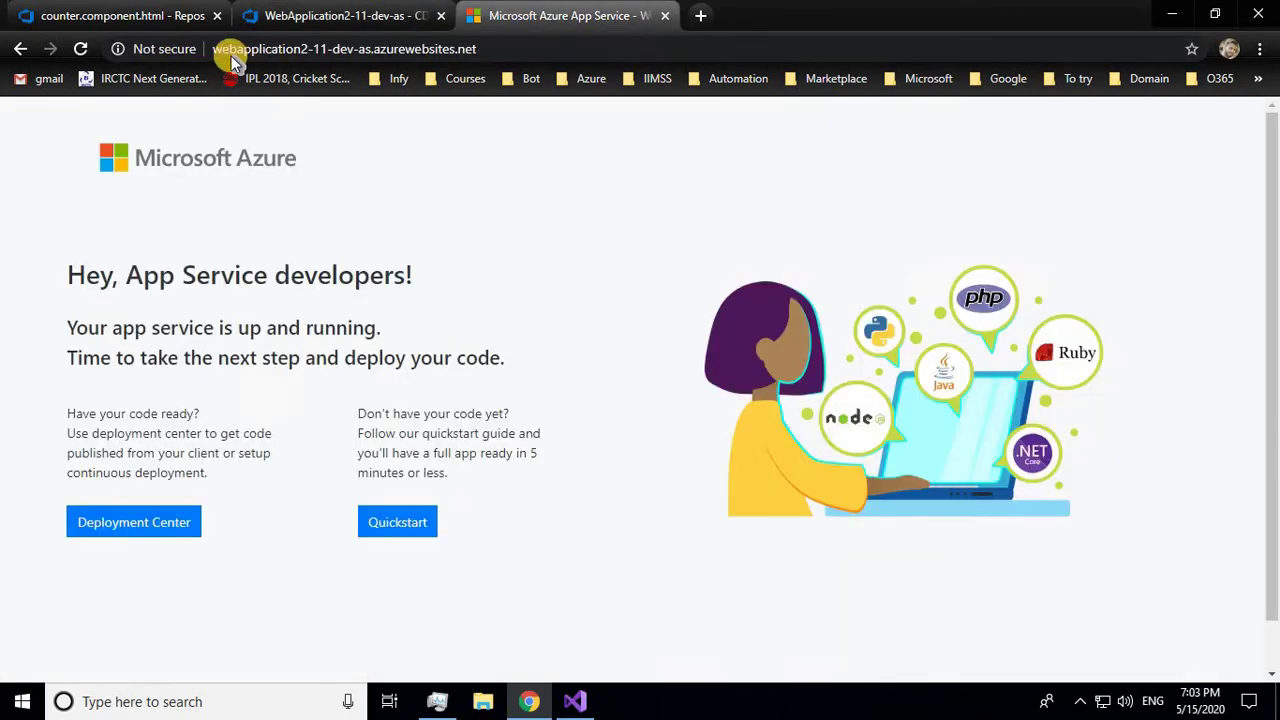
click(80, 57)
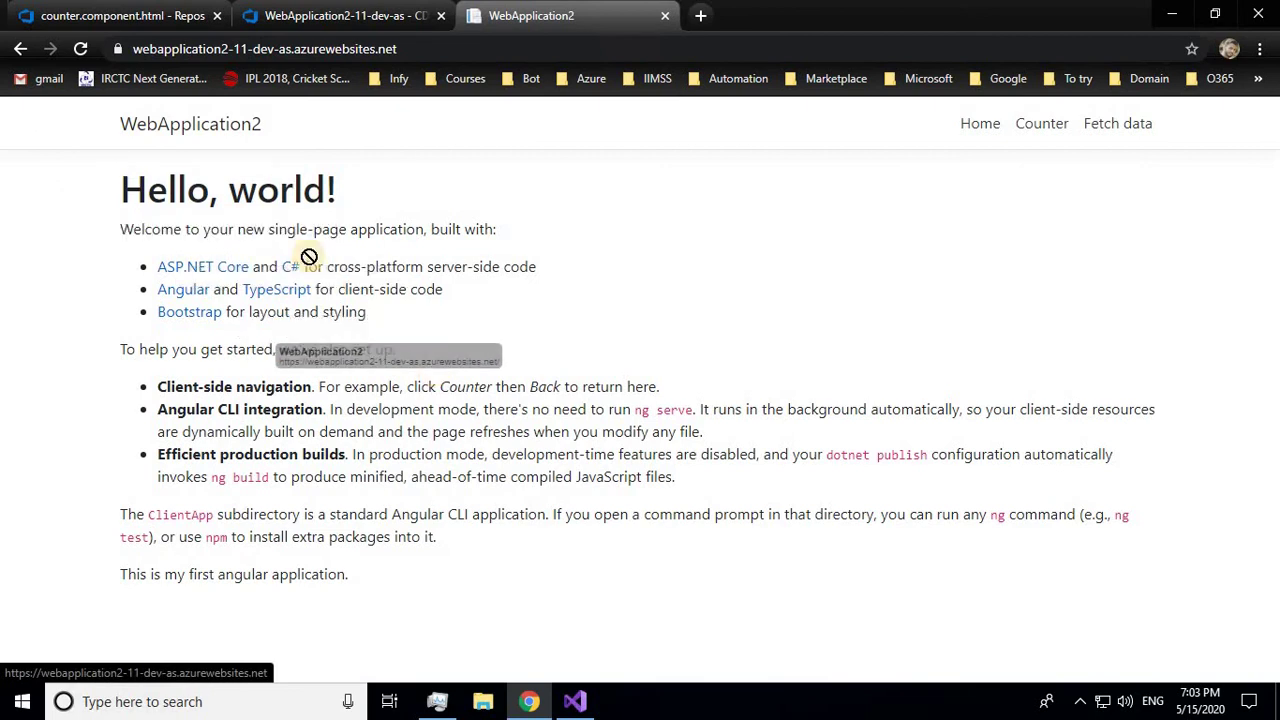
drag(127, 187, 910, 585)
click(704, 454)
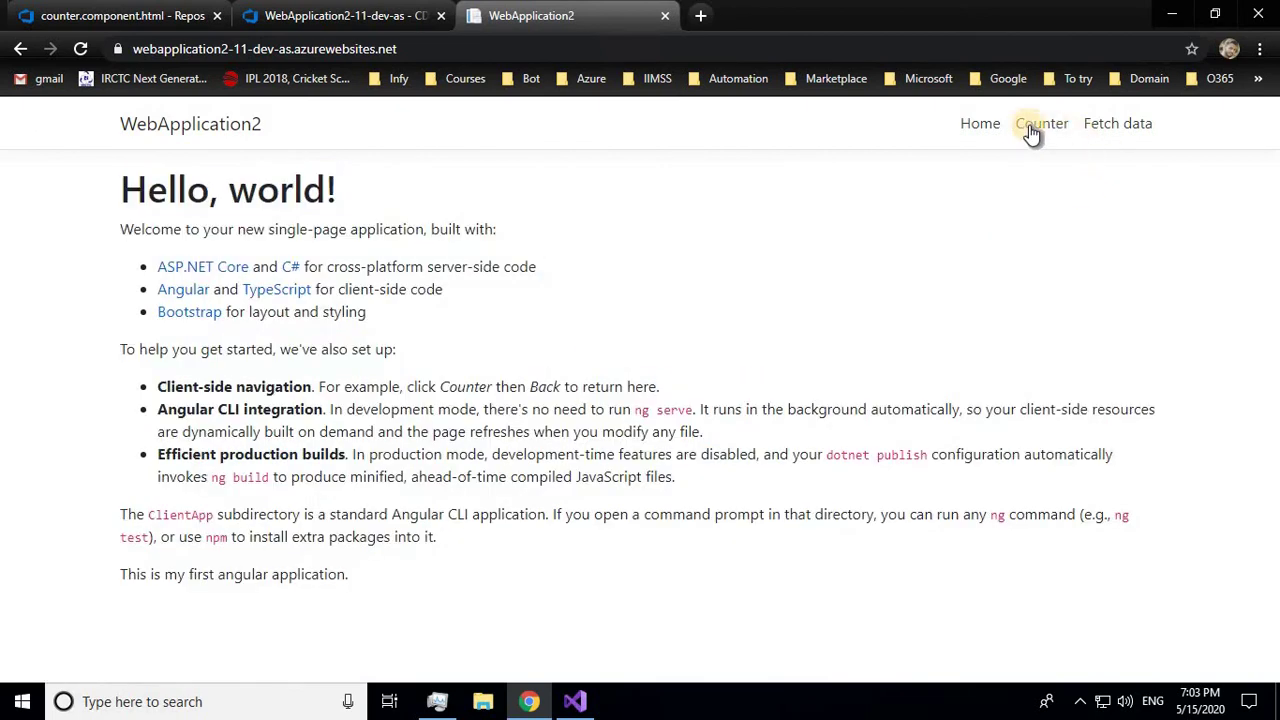
Step: View the deployed site's Counter page, return to Home, and highlight the "Hello, world!" heading
click(1028, 125)
click(979, 140)
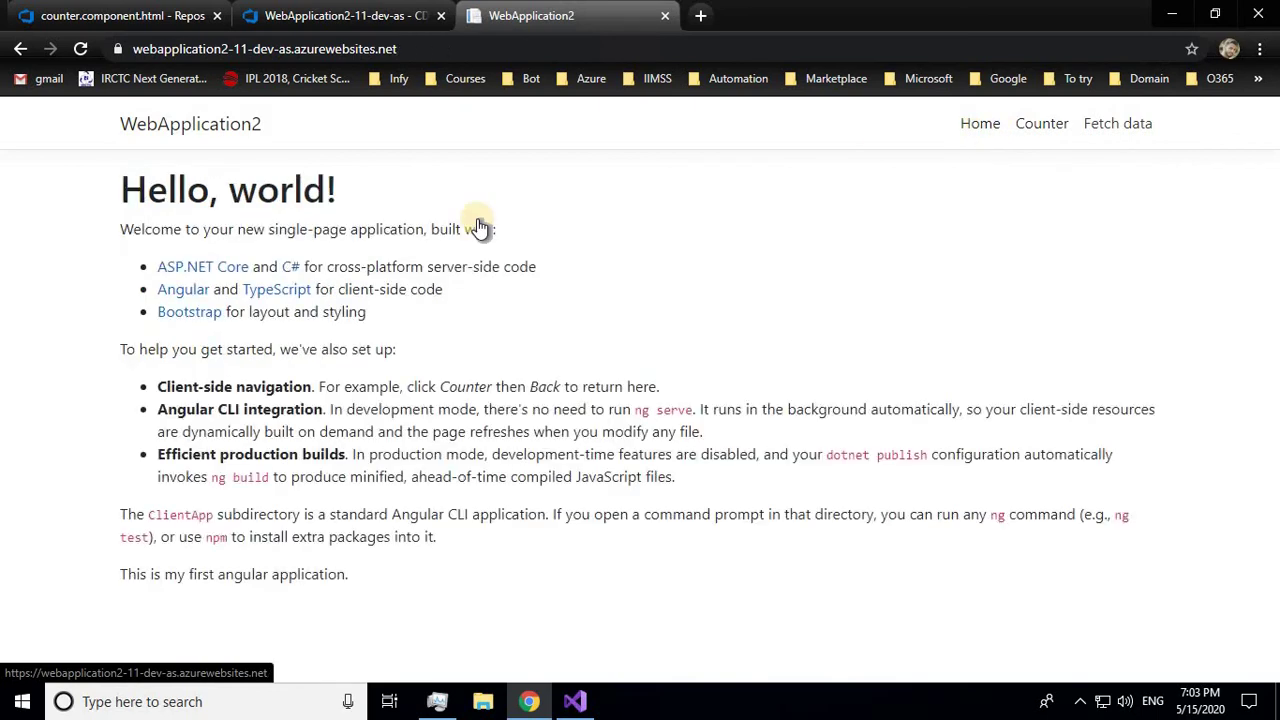
drag(120, 189, 345, 190)
Step: Switch to Visual Studio, change the h1 heading in home.component.html to "Hello, All!", and save the file
click(574, 700)
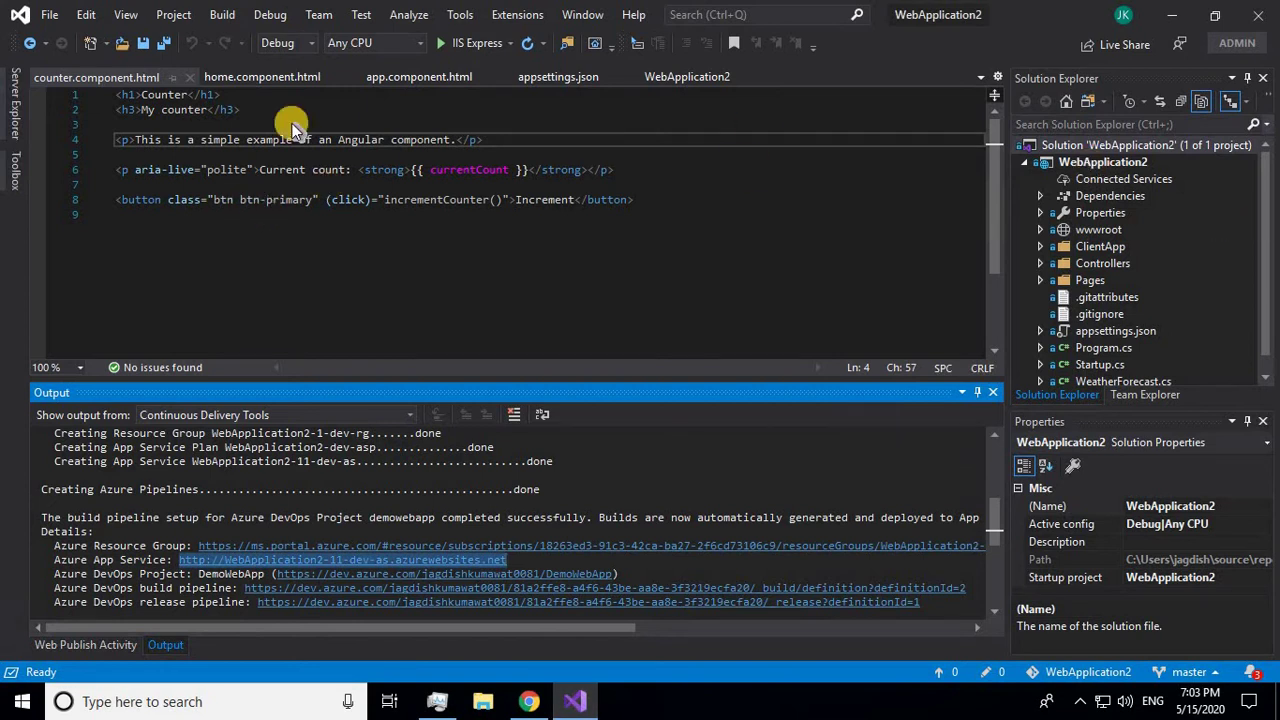
click(256, 77)
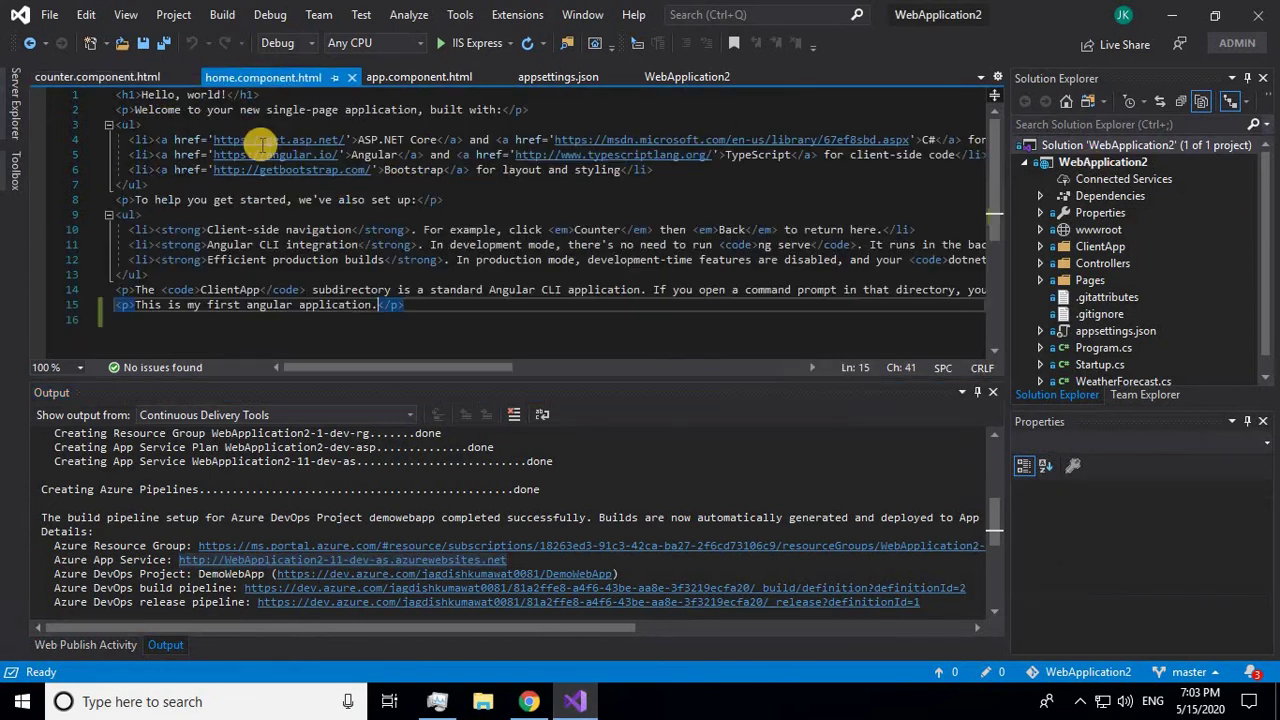
click(190, 94)
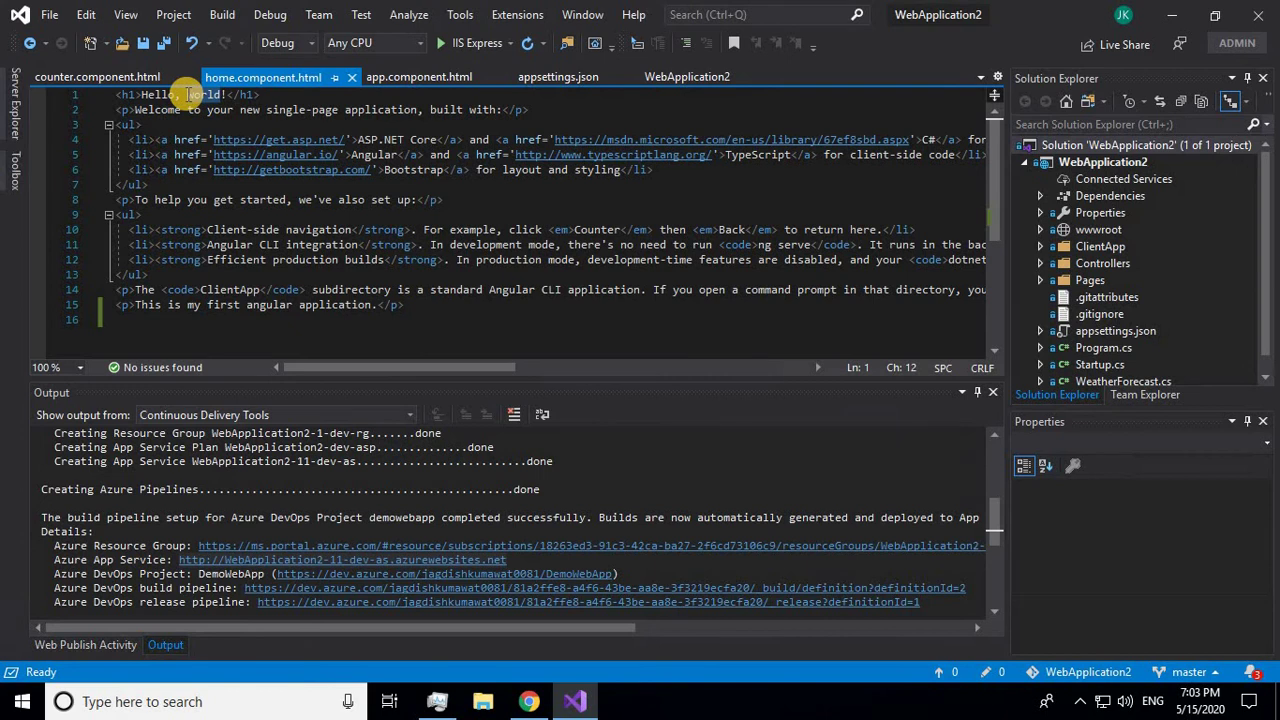
text(J)
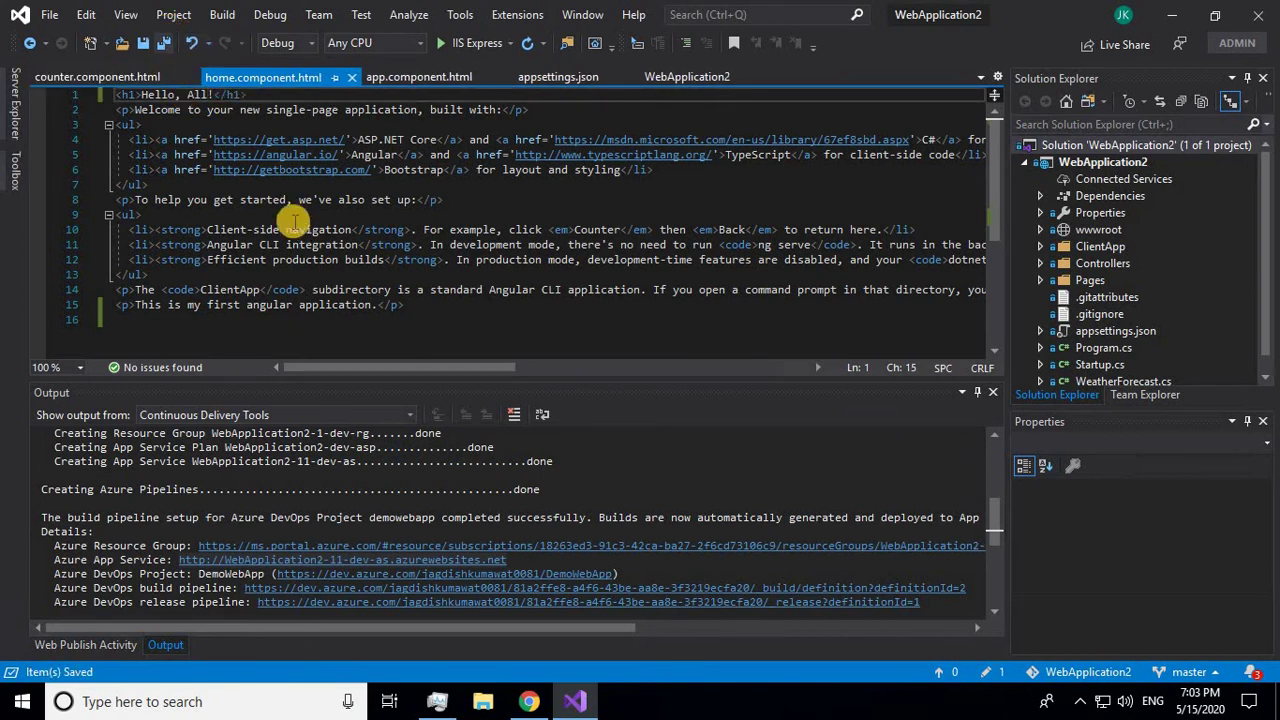
Step: Commit all changes on the master branch with the message "hello all" and push them to origin/master
click(1140, 395)
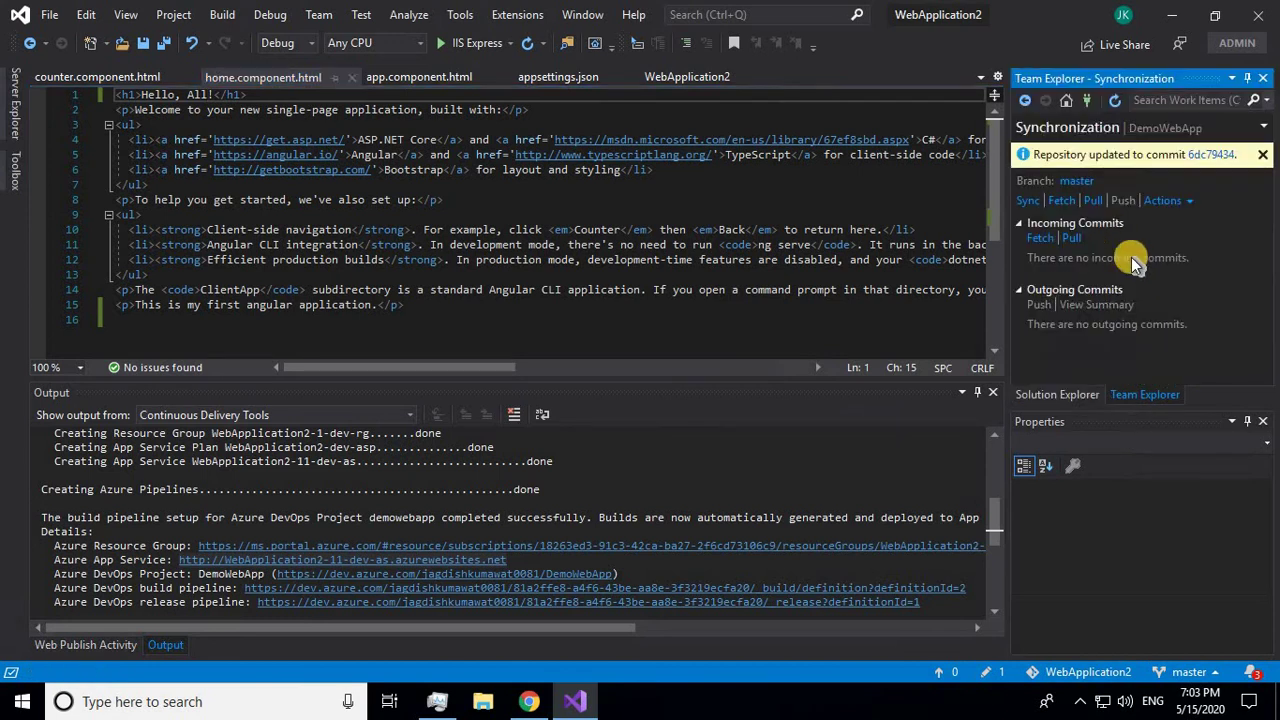
click(1066, 100)
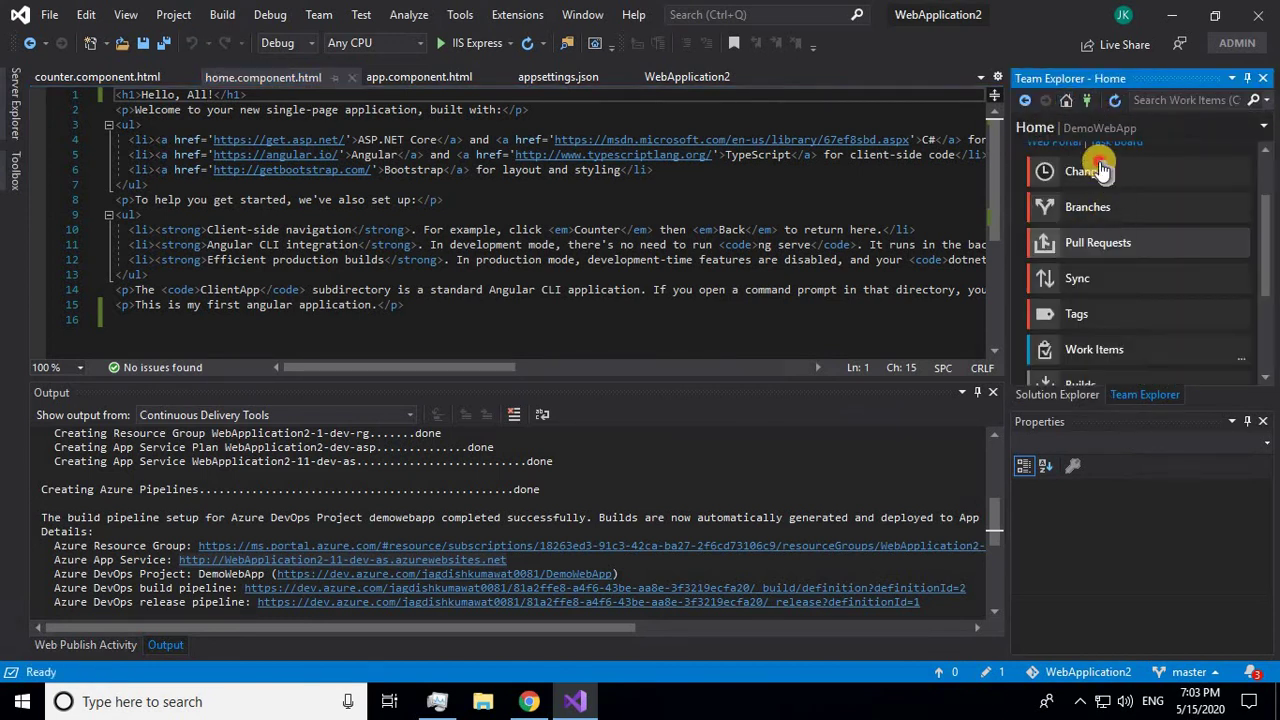
click(1047, 171)
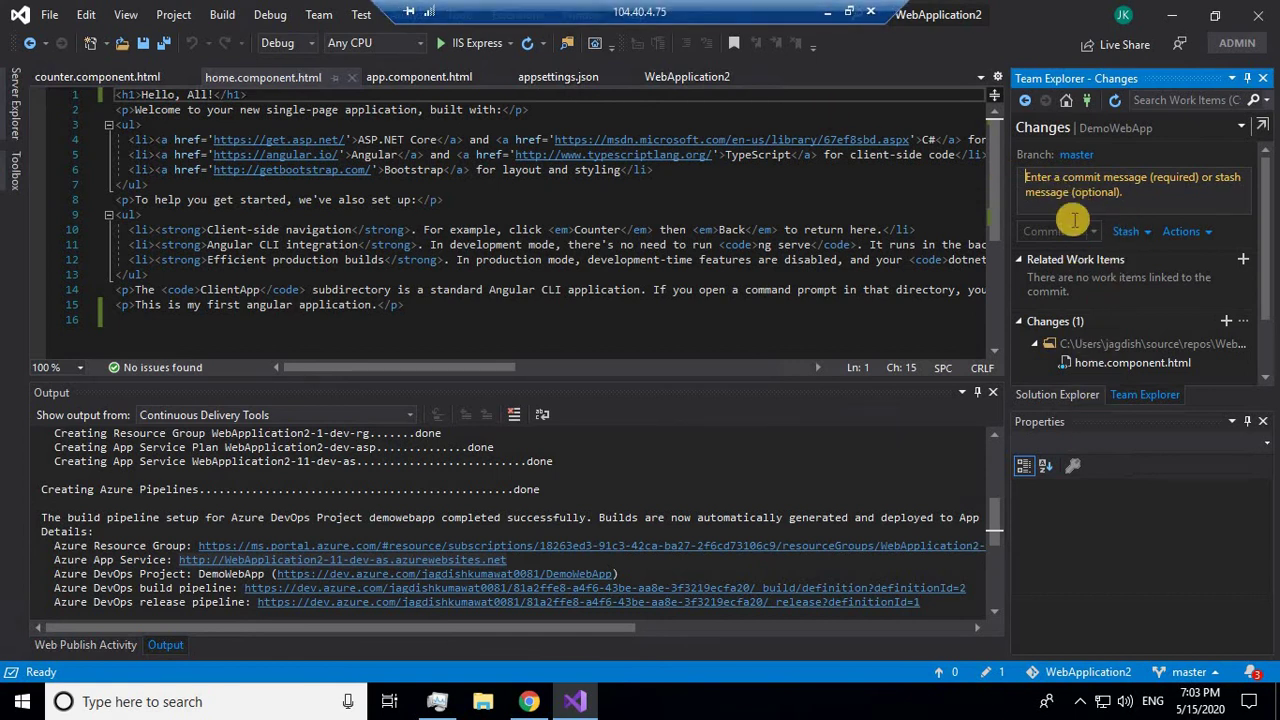
text(hello allh)
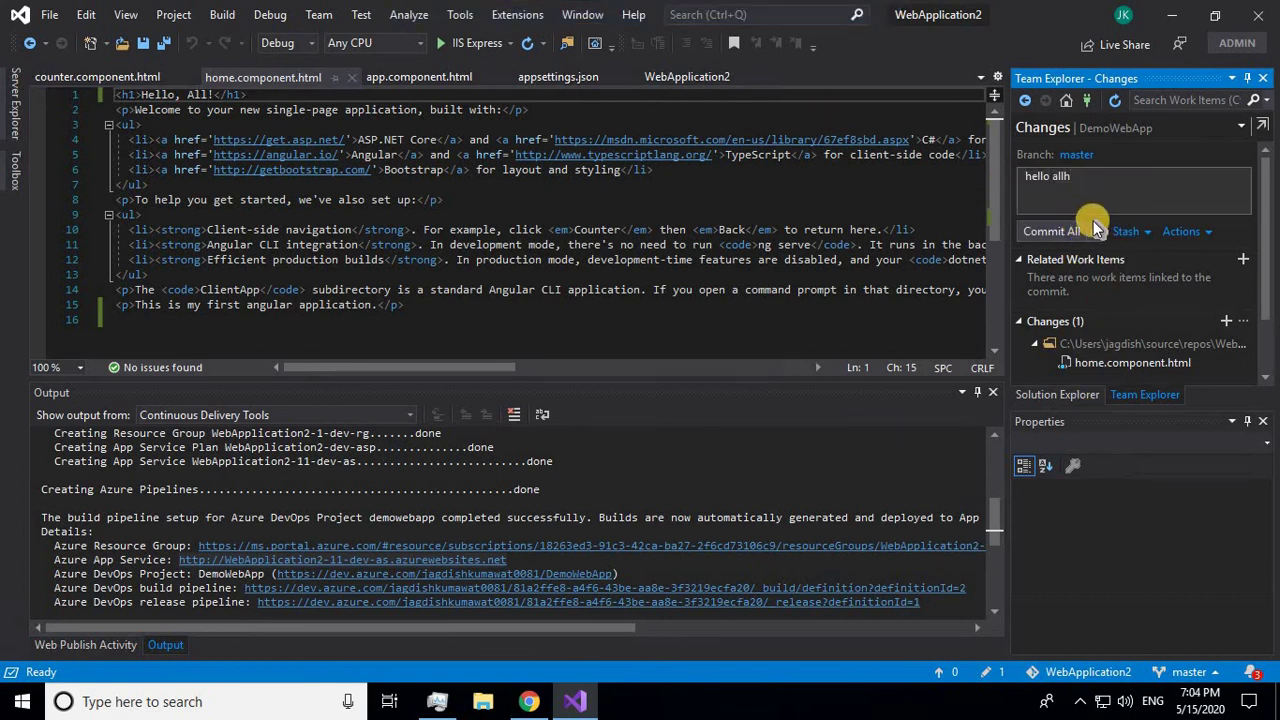
key(BackSpace)
click(1097, 237)
click(1094, 272)
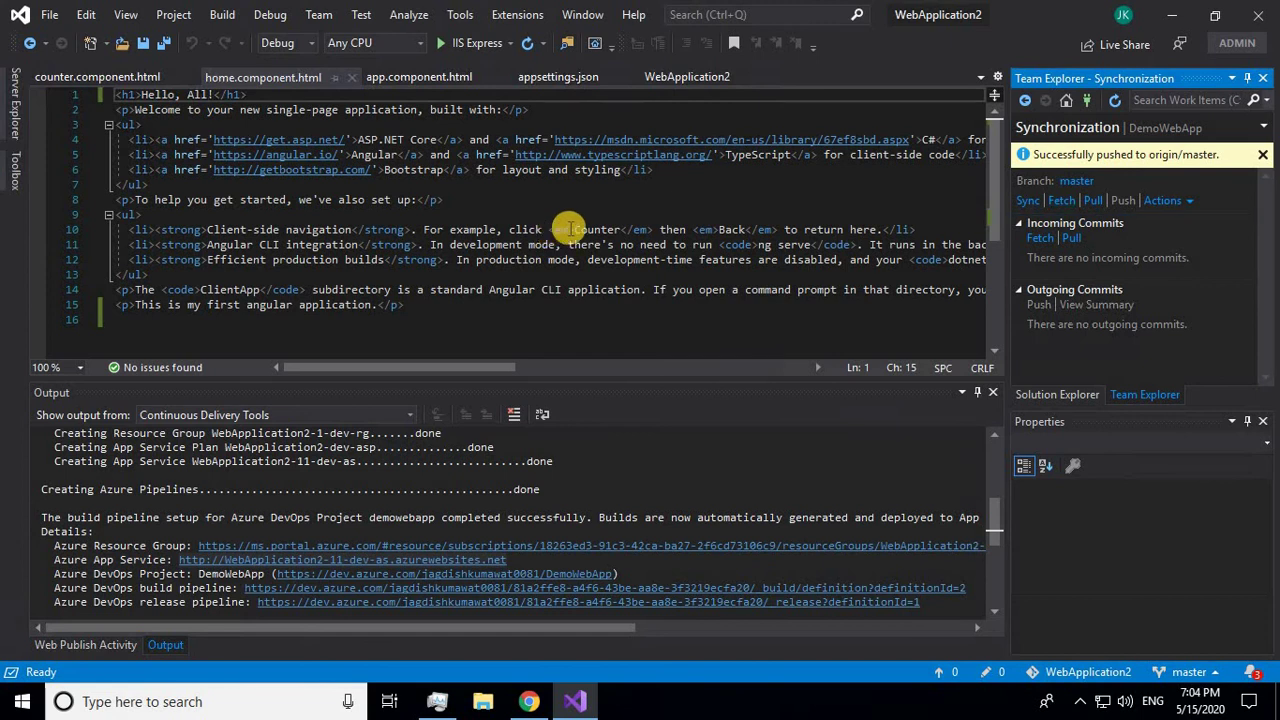
Step: Switch to Chrome and examine the Build job log of the "hello all" run in the WebApplication2-11-dev-as - CI pipeline
click(471, 245)
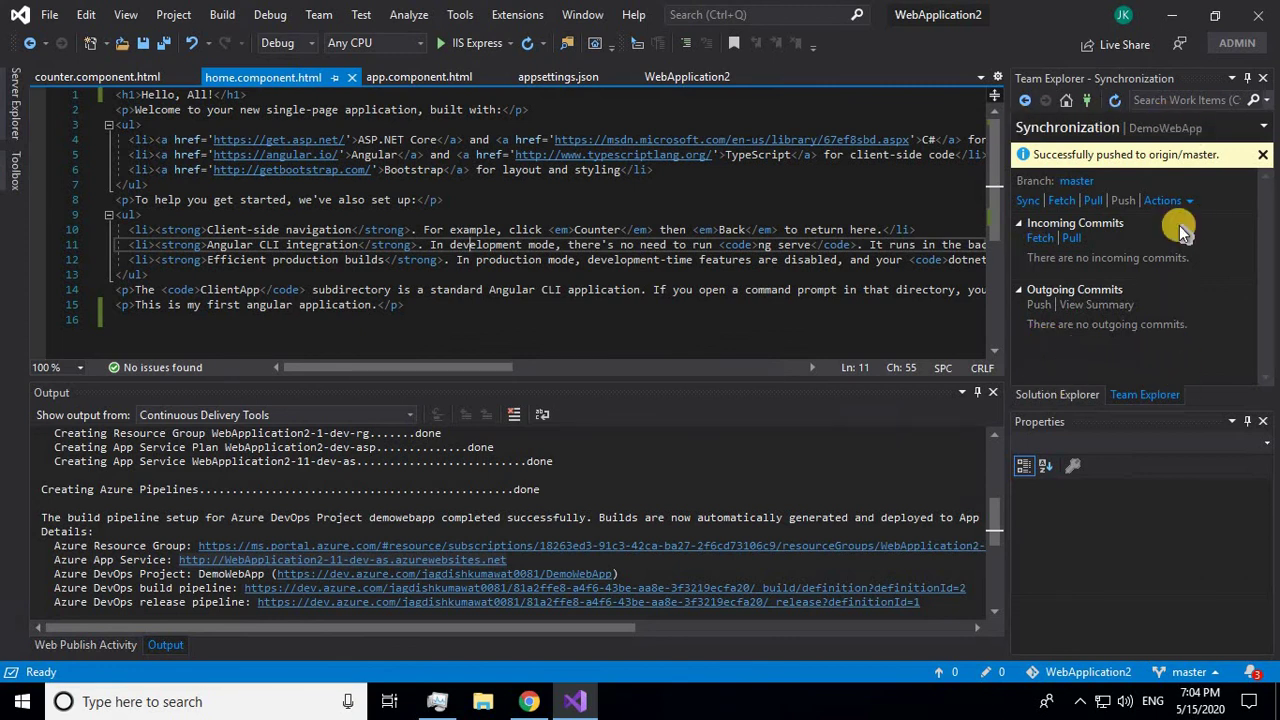
click(528, 705)
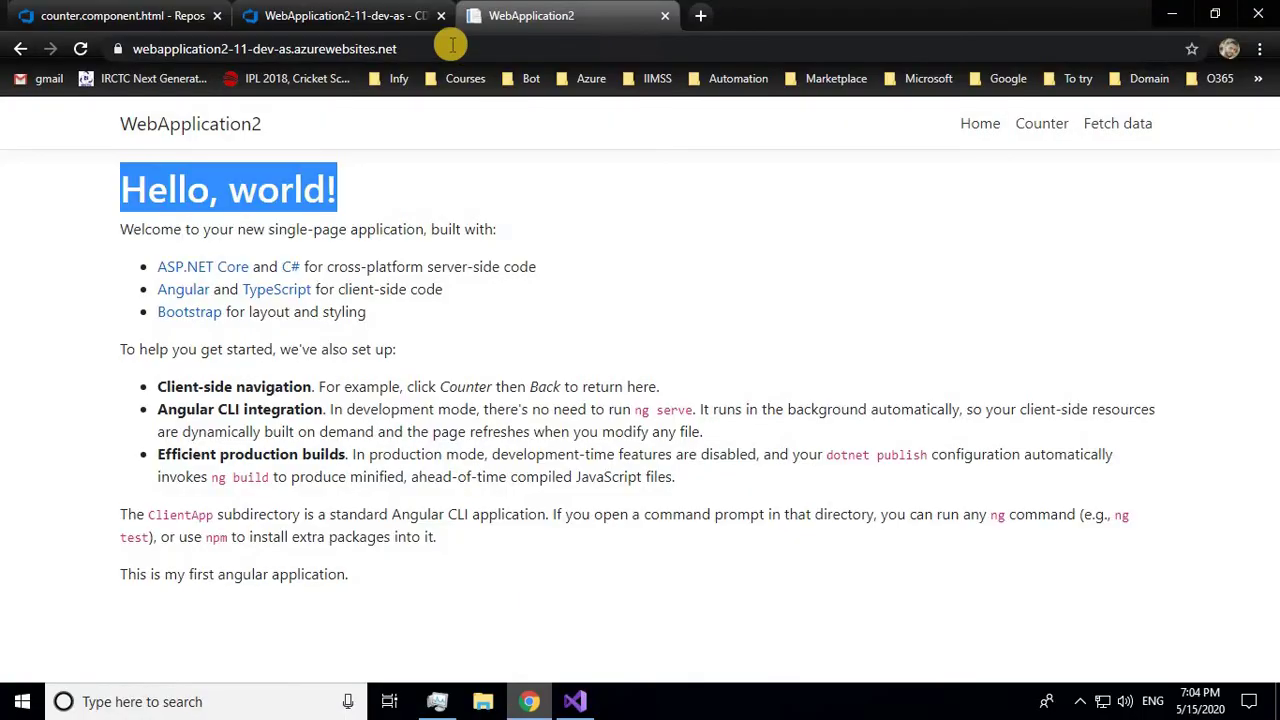
click(340, 16)
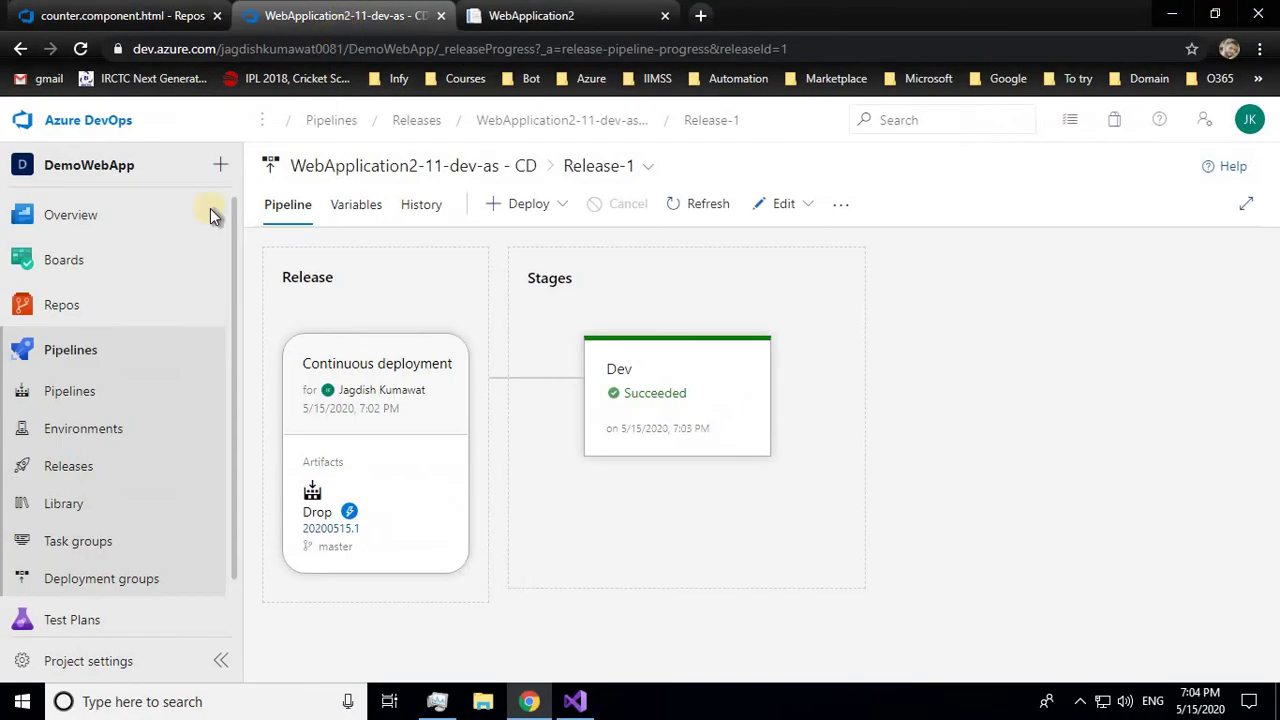
click(97, 393)
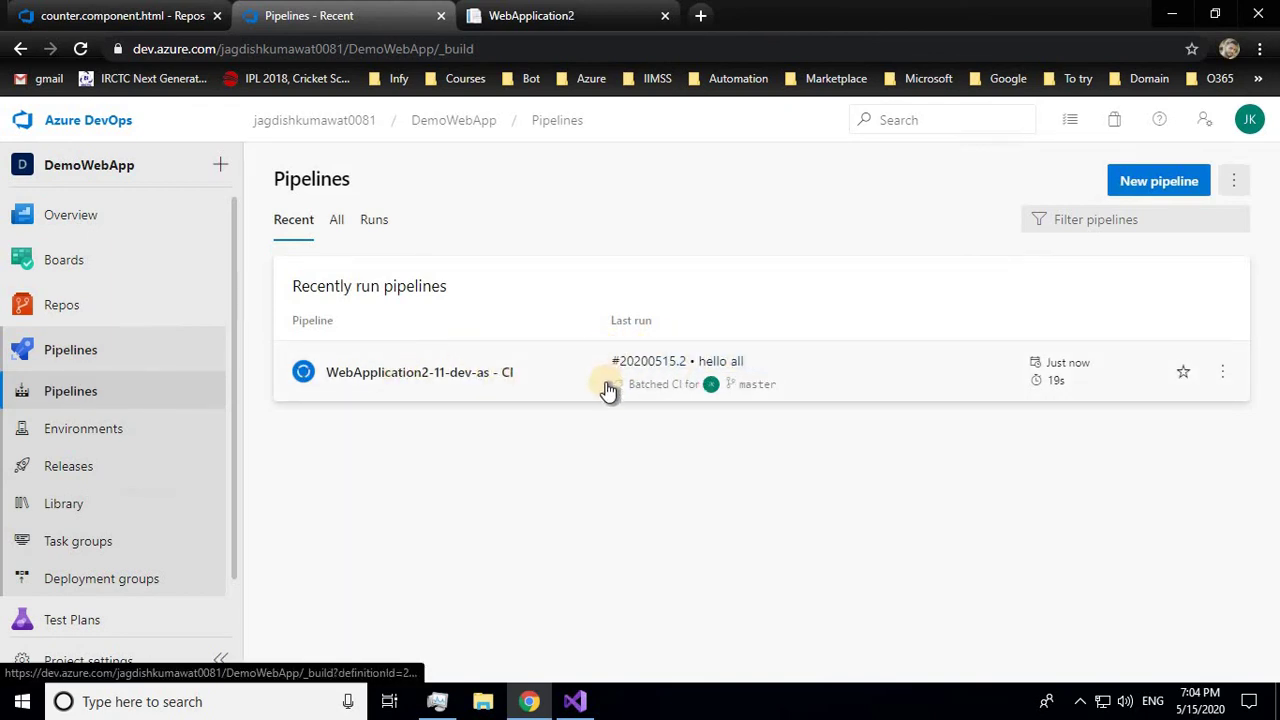
click(455, 387)
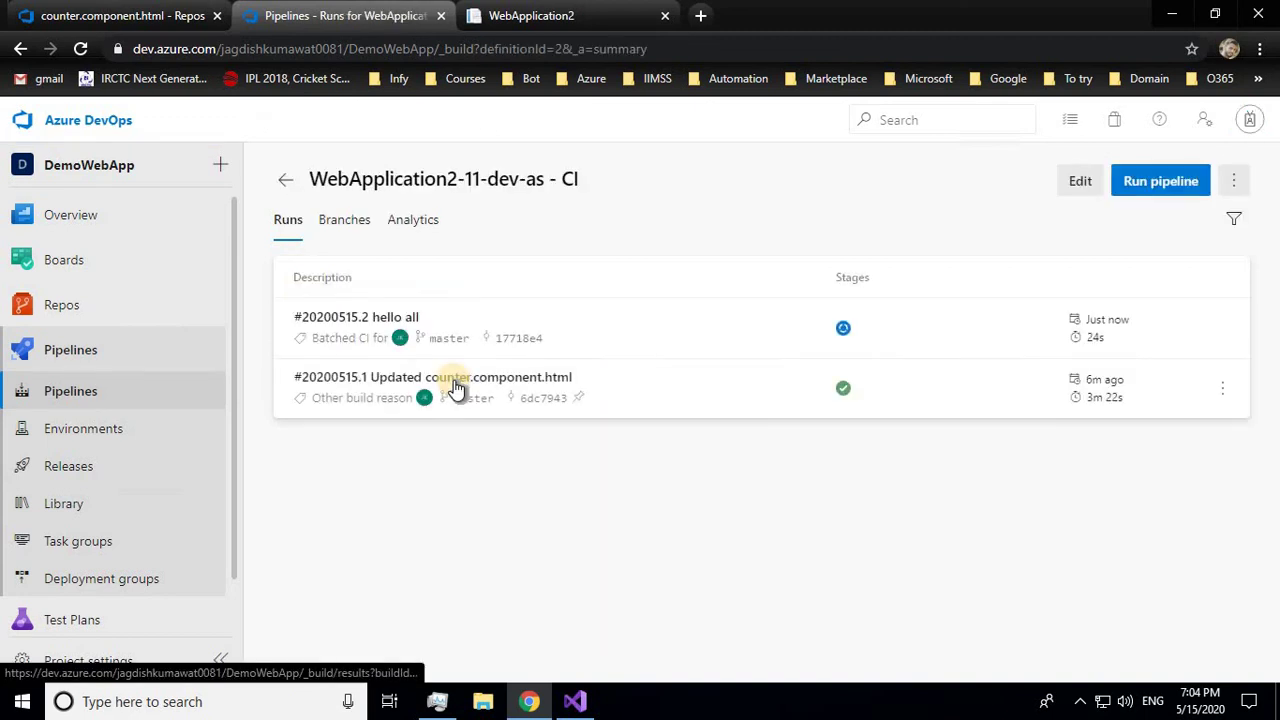
click(383, 320)
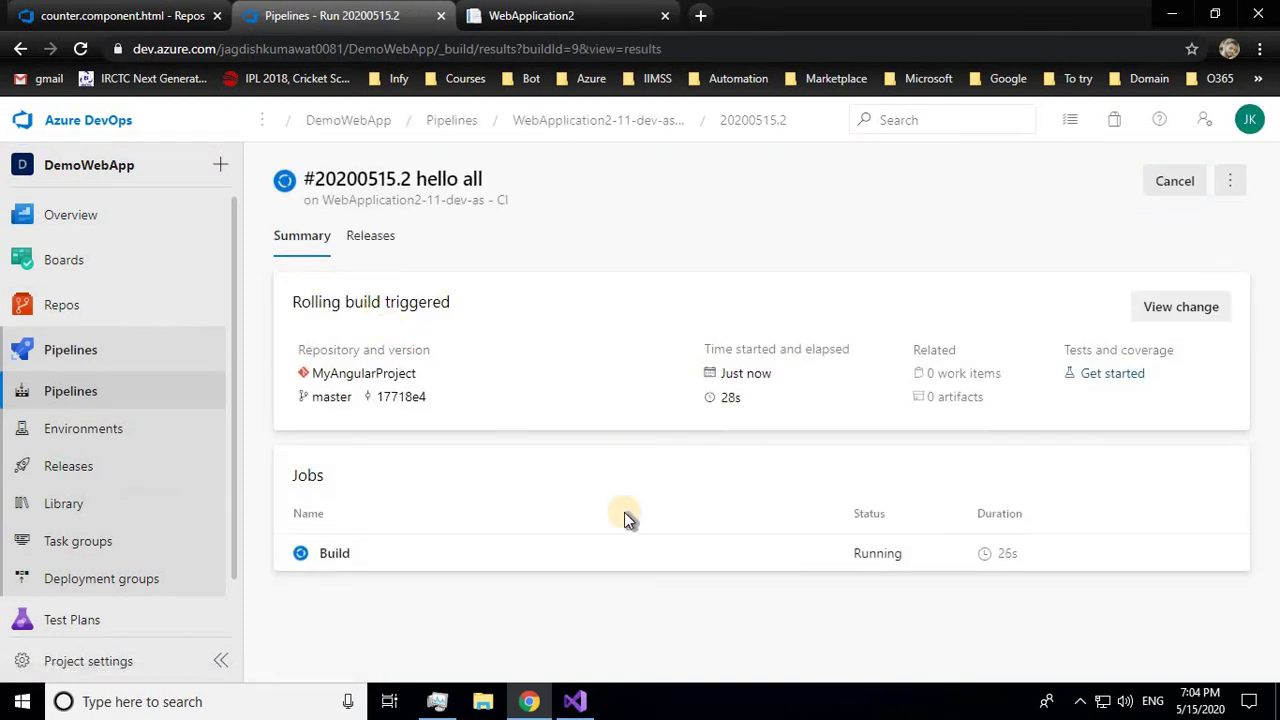
click(333, 560)
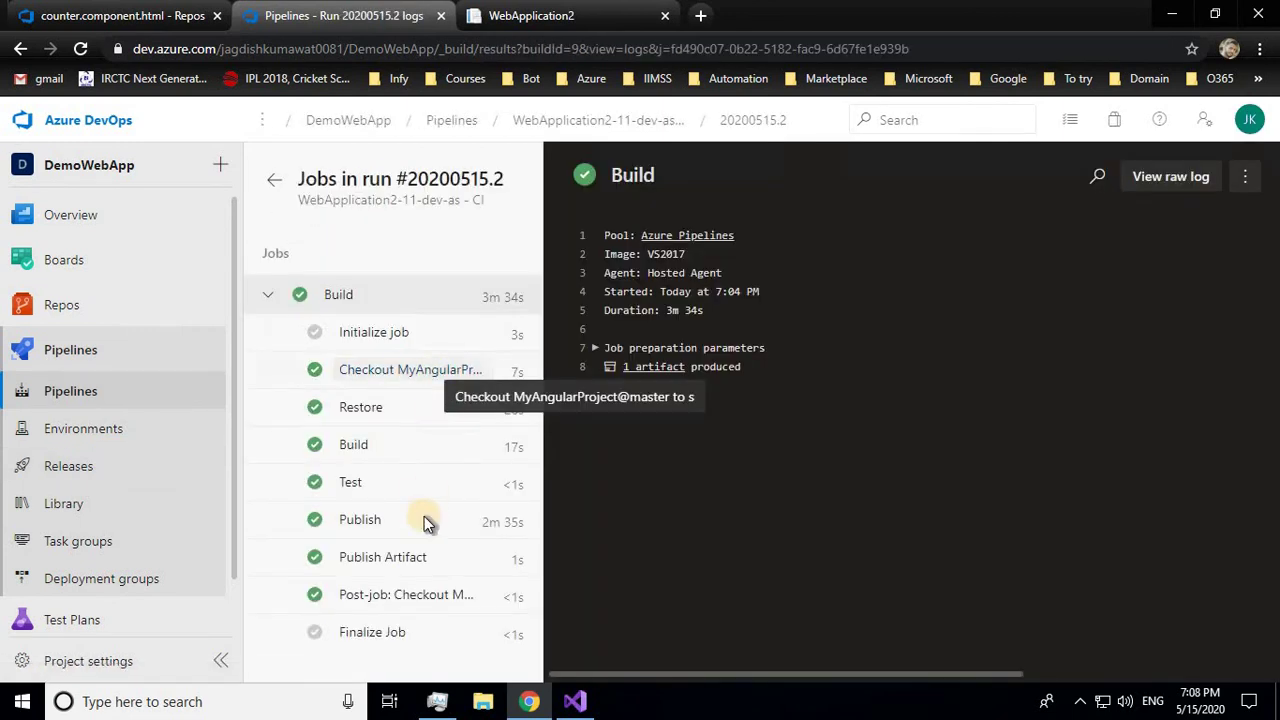
Step: Check the Dev stage deployment of Release-2 in the DemoWebApp releases and return to the release list
click(110, 459)
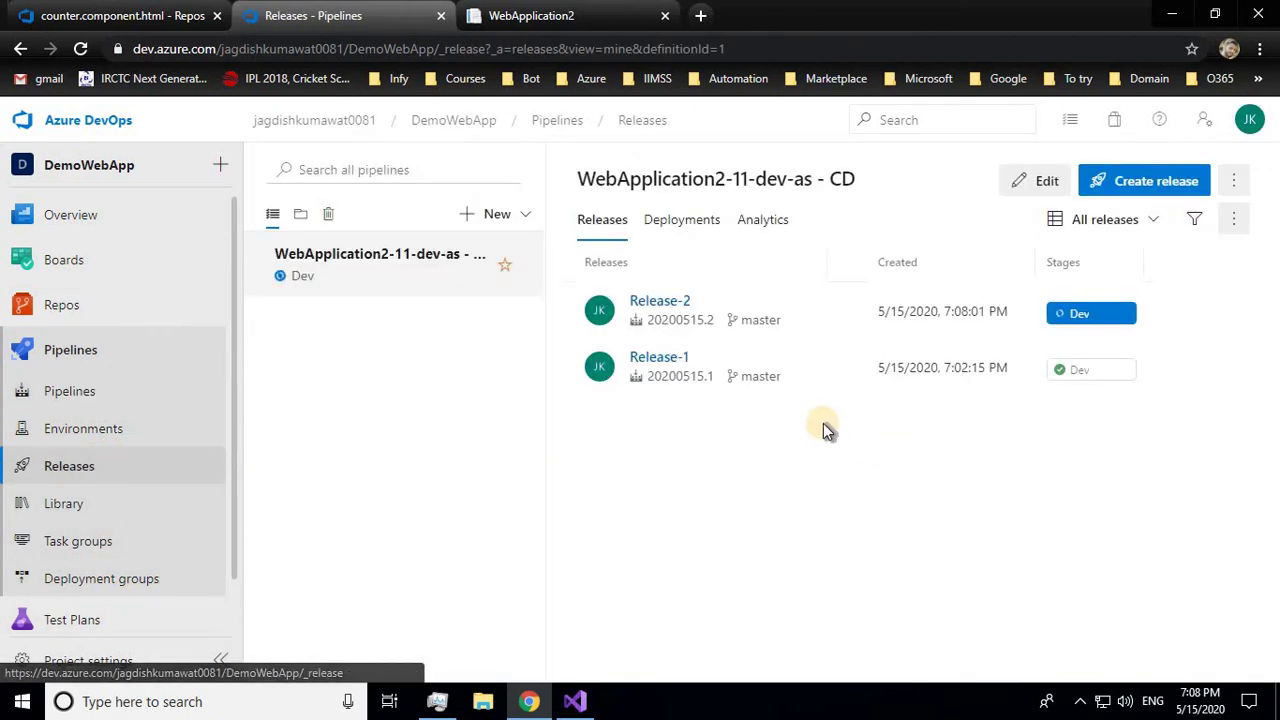
click(659, 303)
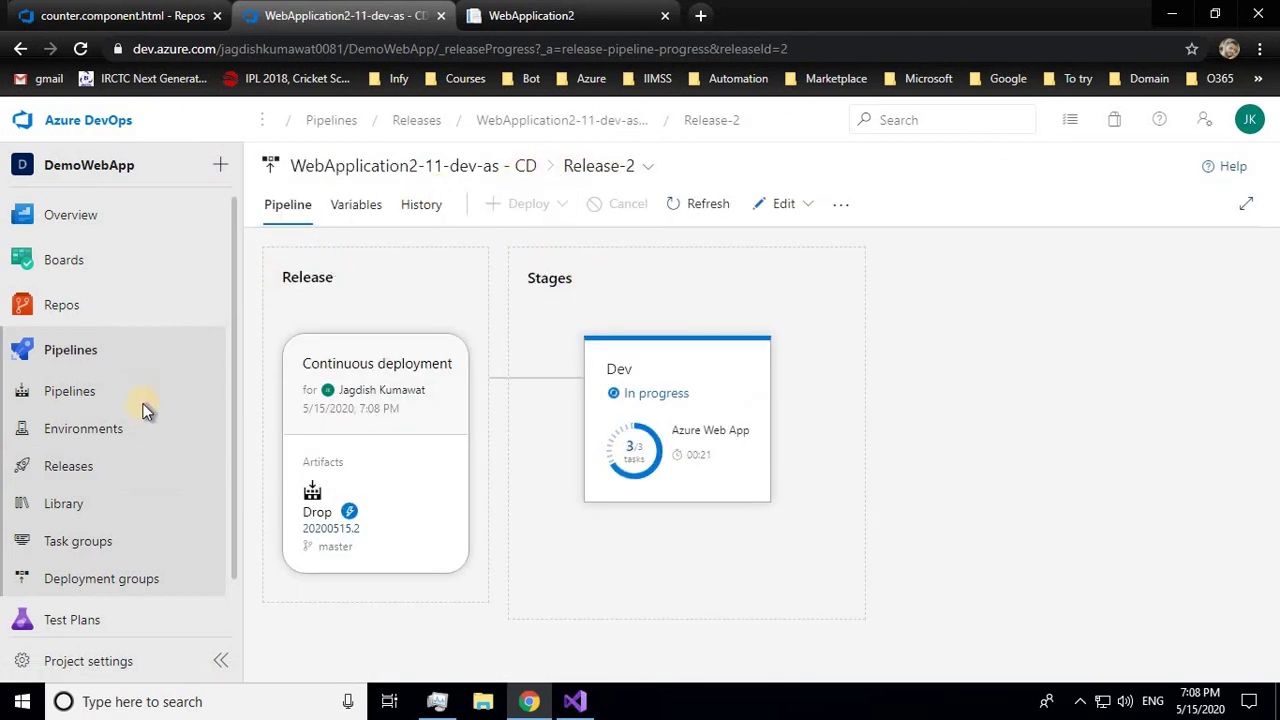
click(83, 479)
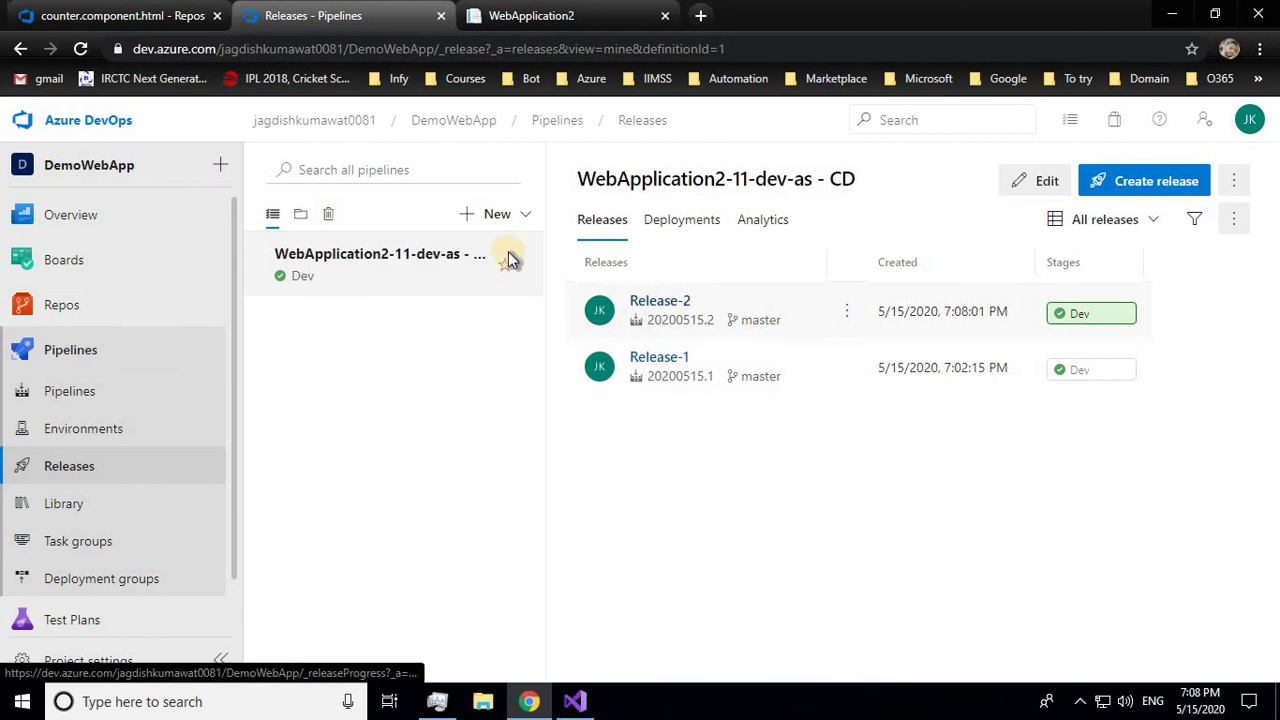
Step: Reload the deployed WebApplication2 site, highlight its home page heading, and minimize the remote desktop session
click(545, 17)
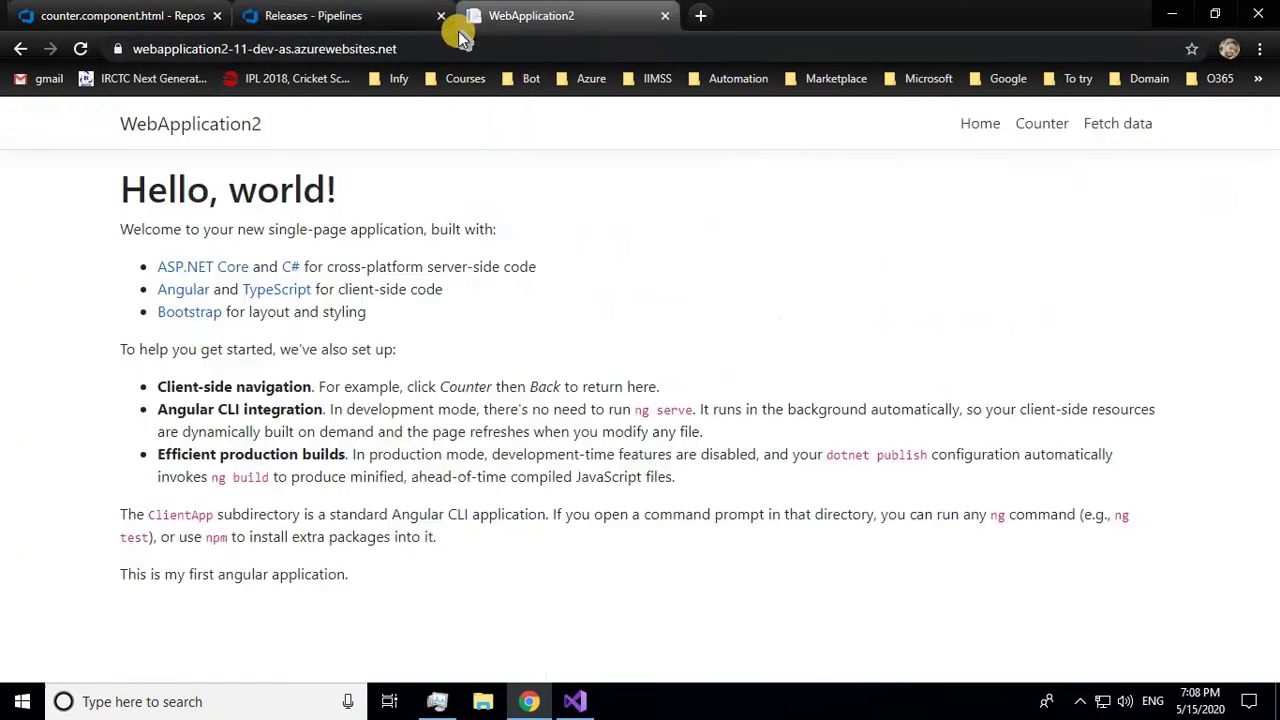
click(80, 49)
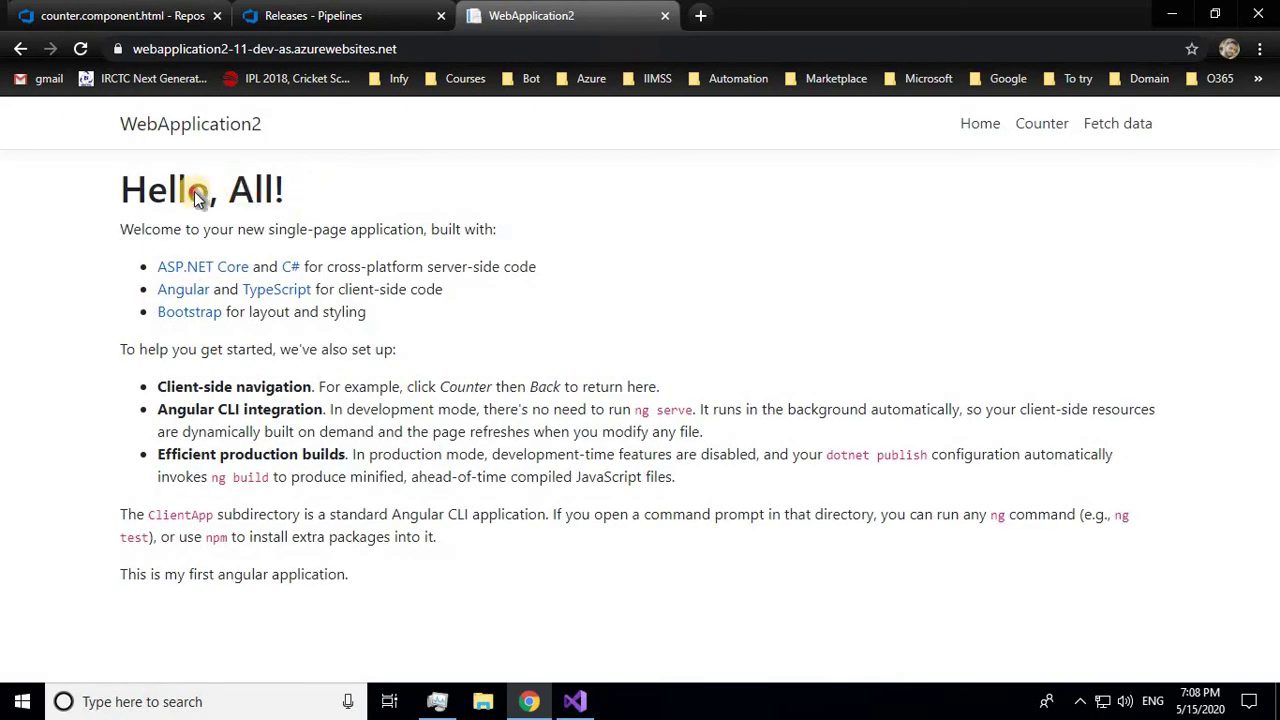
drag(197, 197, 114, 186)
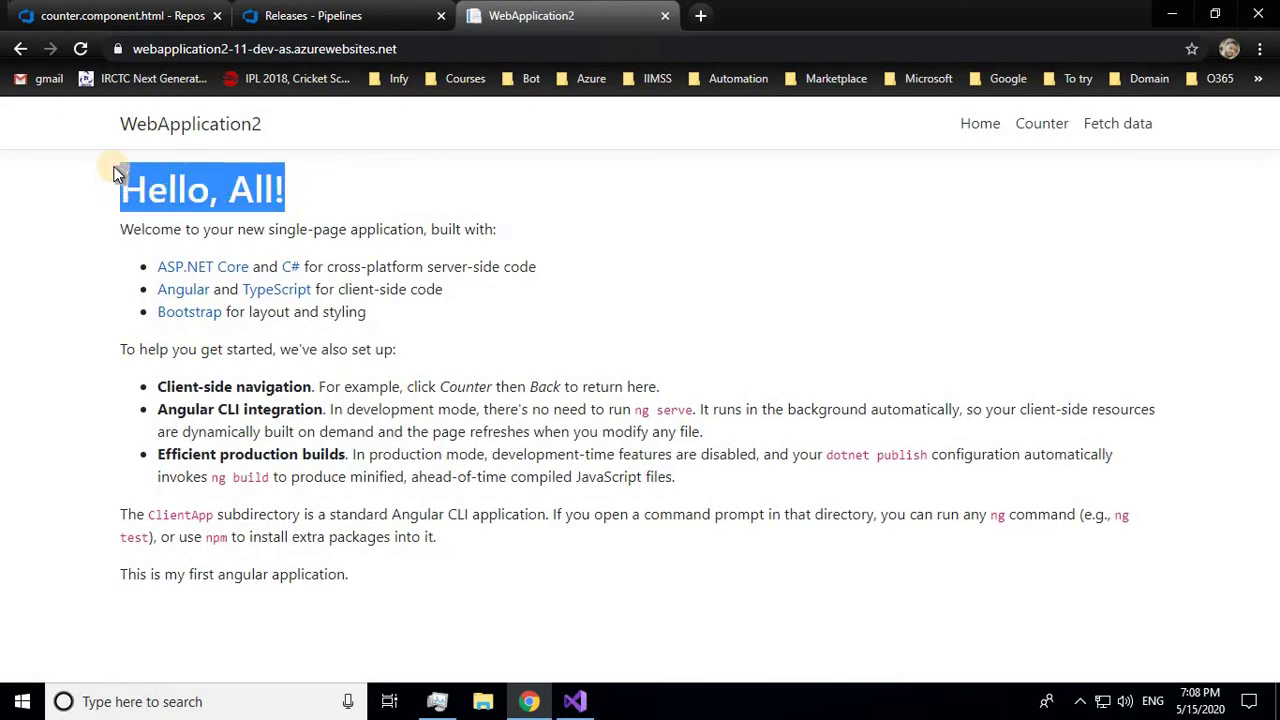
click(120, 182)
triple_click(333, 189)
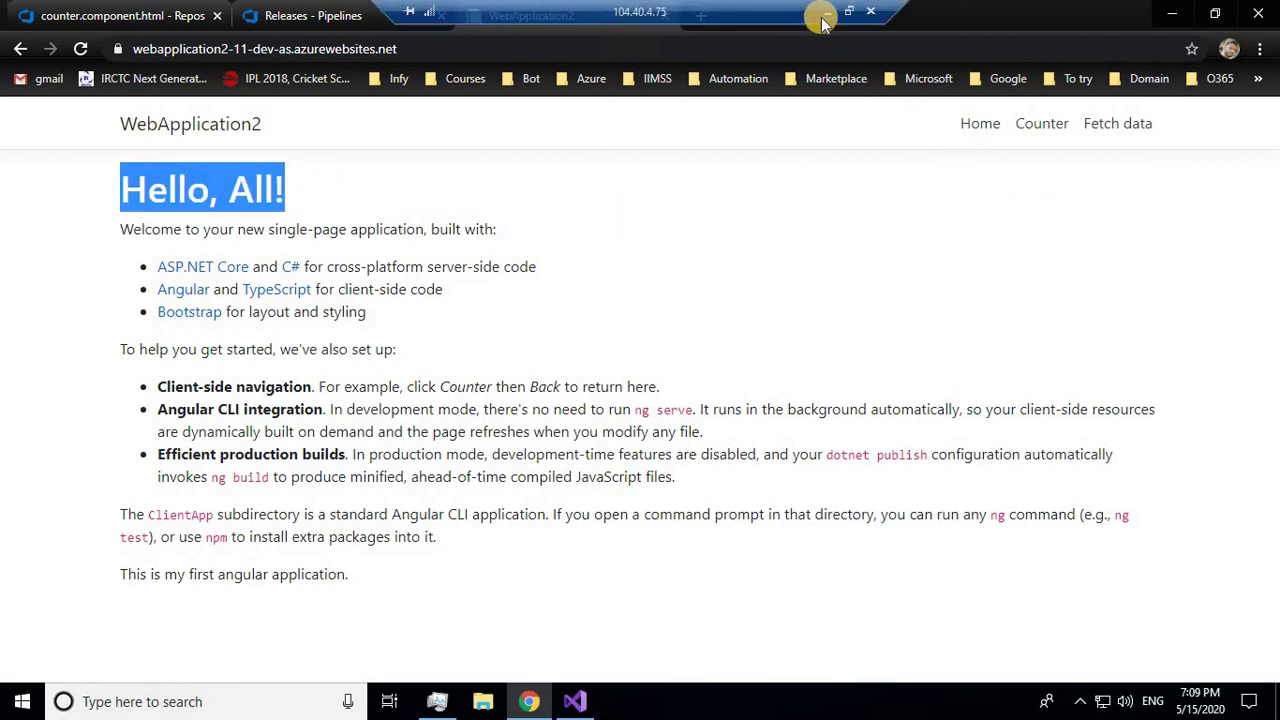
click(824, 16)
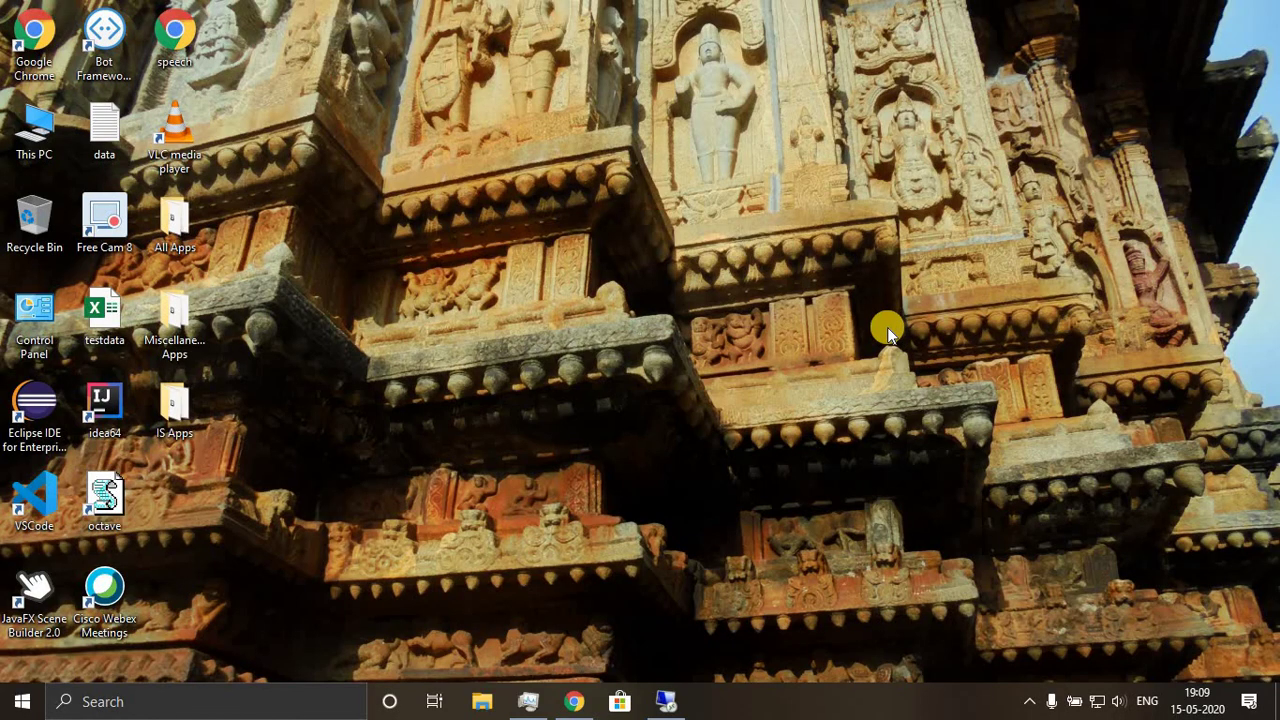